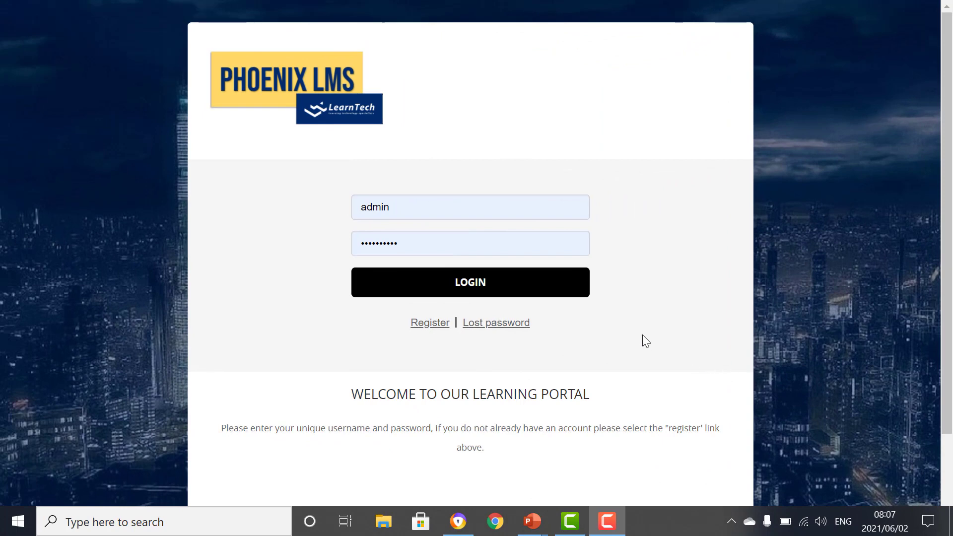
Log in to the learning portal with the filled-in credentials and open course management in the administration area.
click(467, 287)
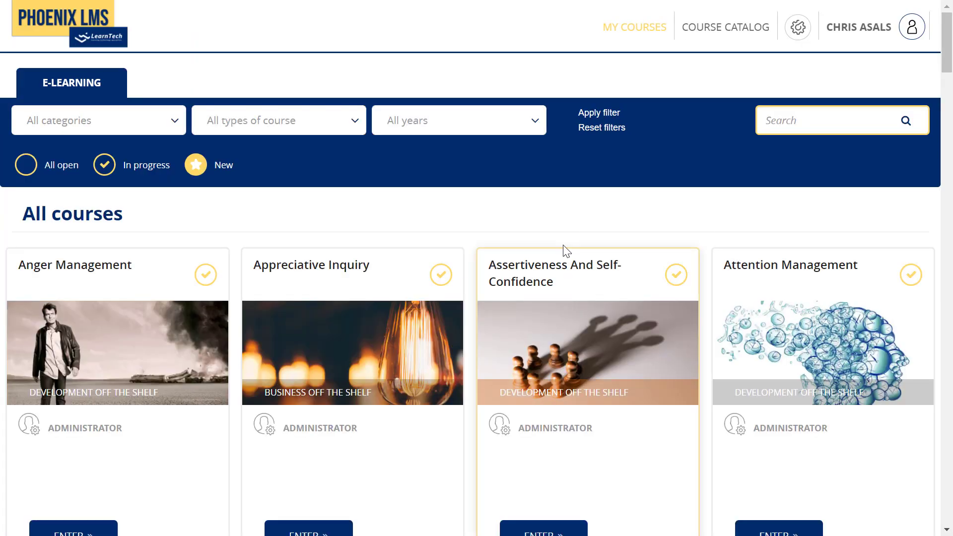
click(796, 31)
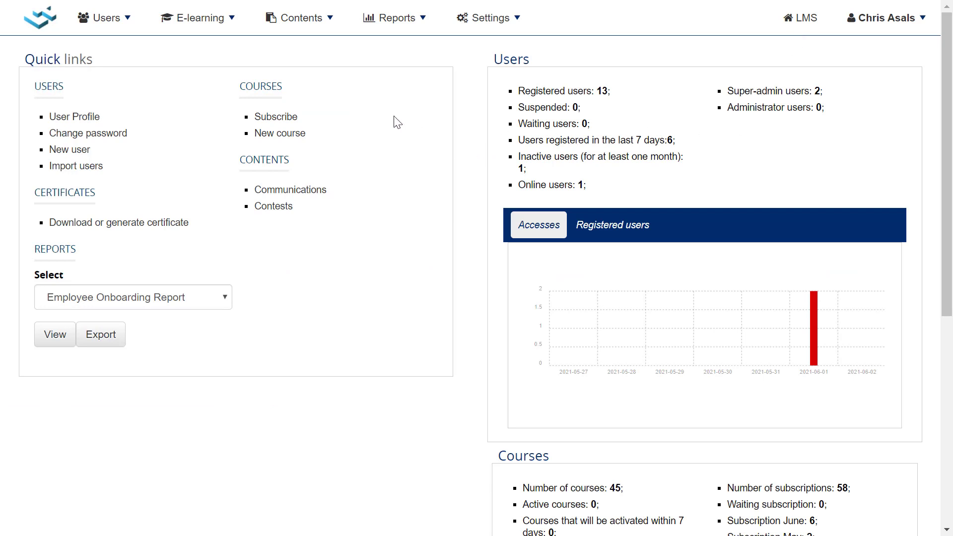
click(199, 20)
mouse_move(220, 56)
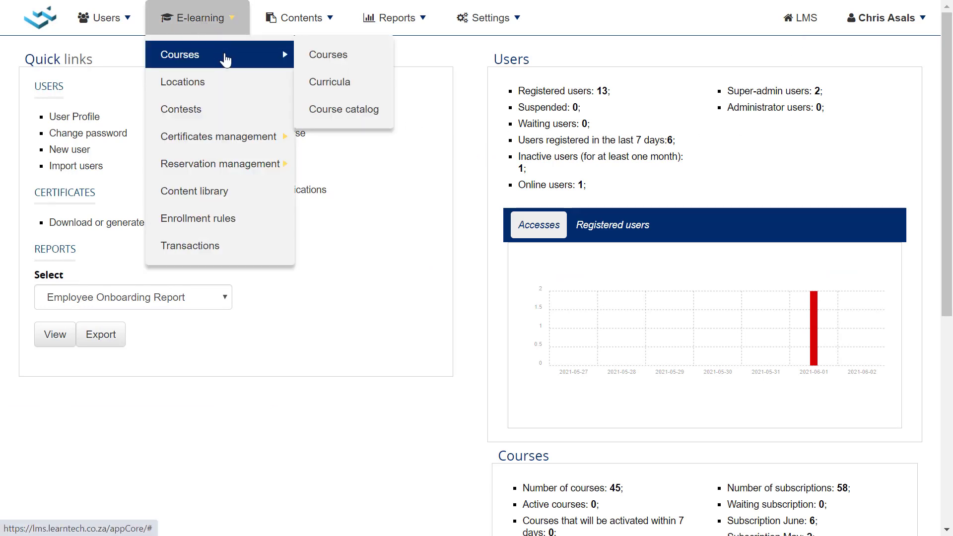
click(327, 65)
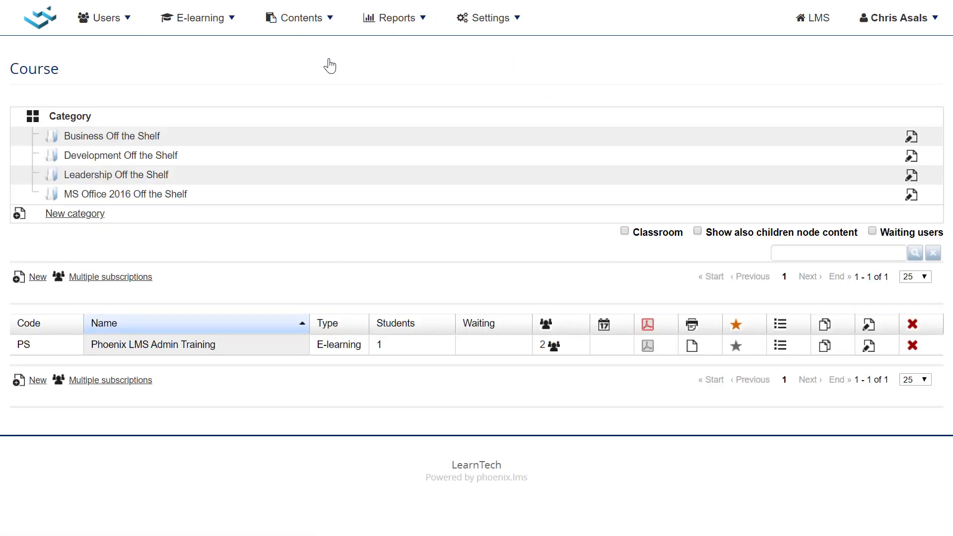
Create a new top-level course category named Onboarding.
click(143, 144)
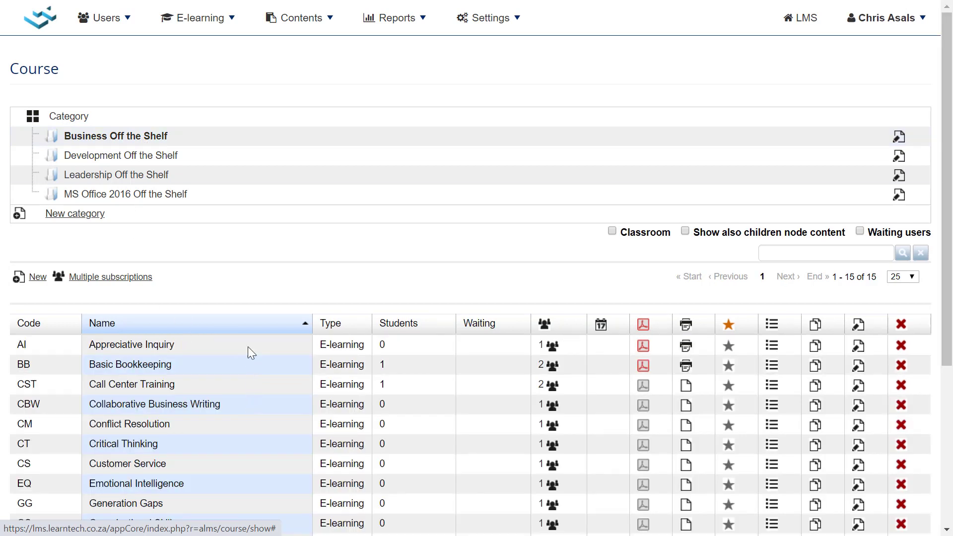
click(70, 118)
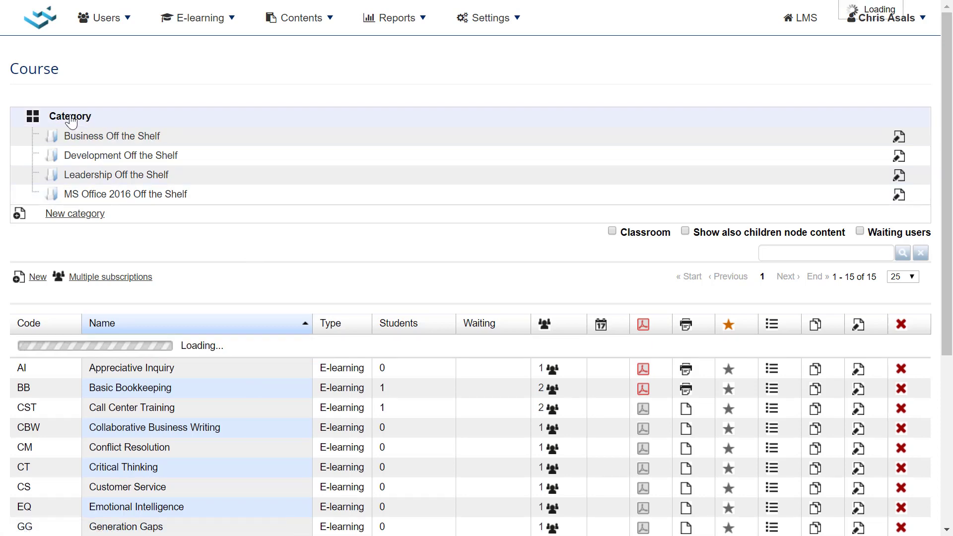
click(75, 213)
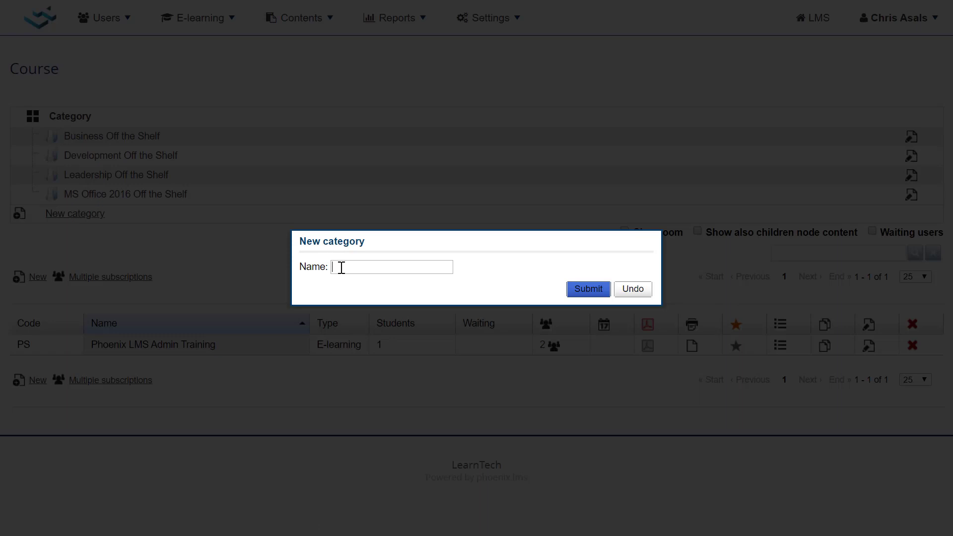
text(Onboarding)
click(593, 290)
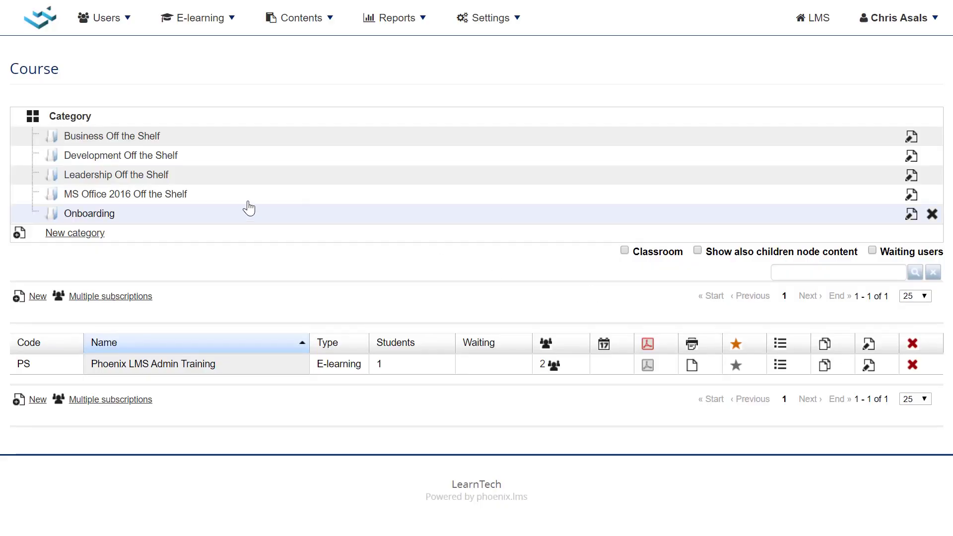
Start a new course in the Onboarding category with code SAI and course name Sales Induction.
click(90, 216)
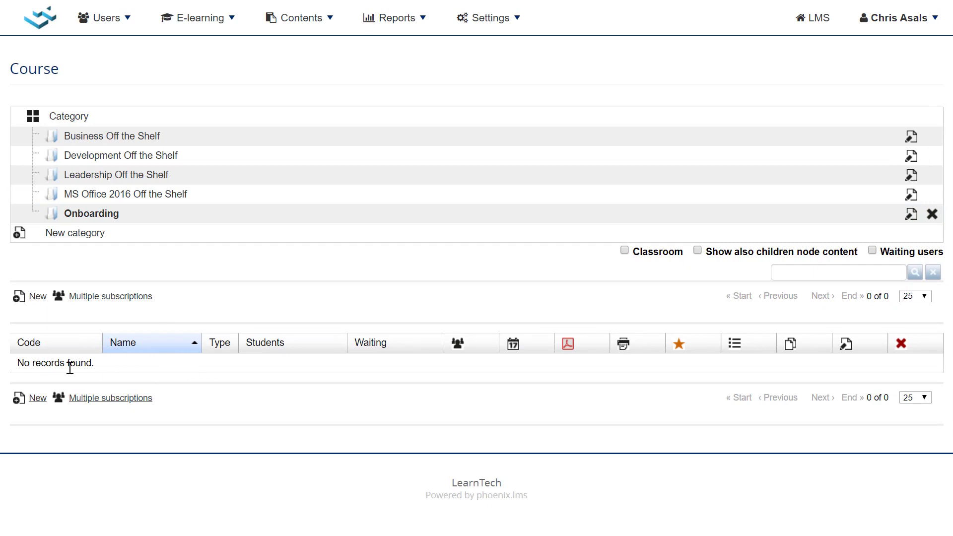
click(36, 298)
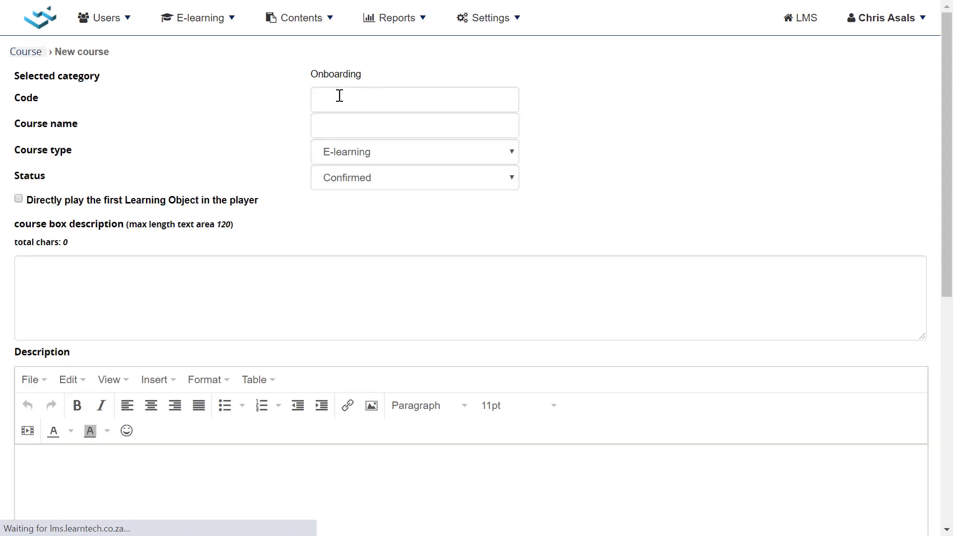
click(338, 99)
text(S)
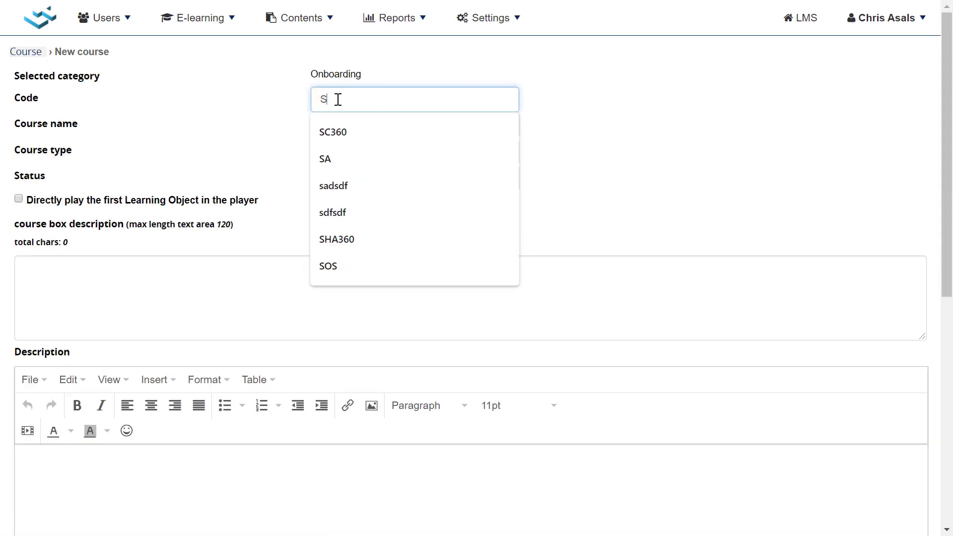
text(AI)
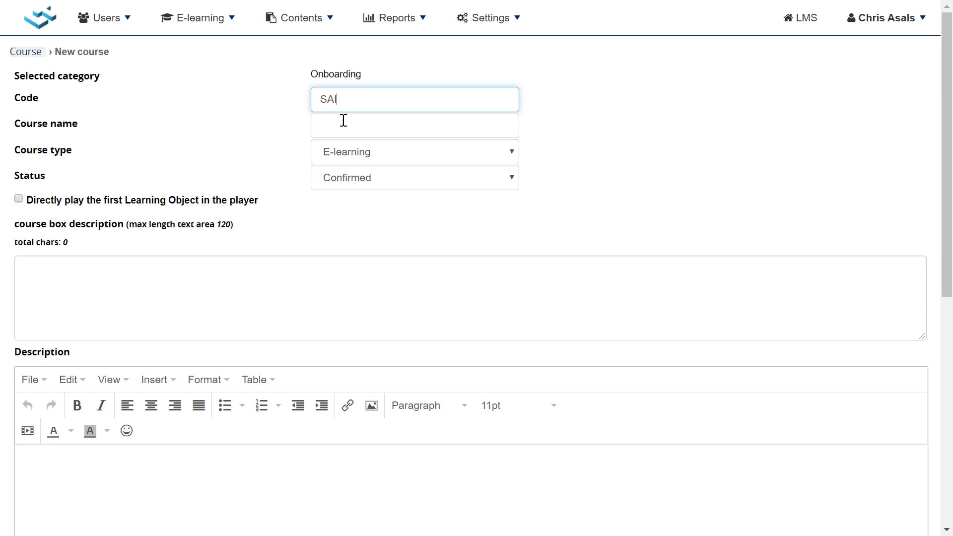
click(343, 122)
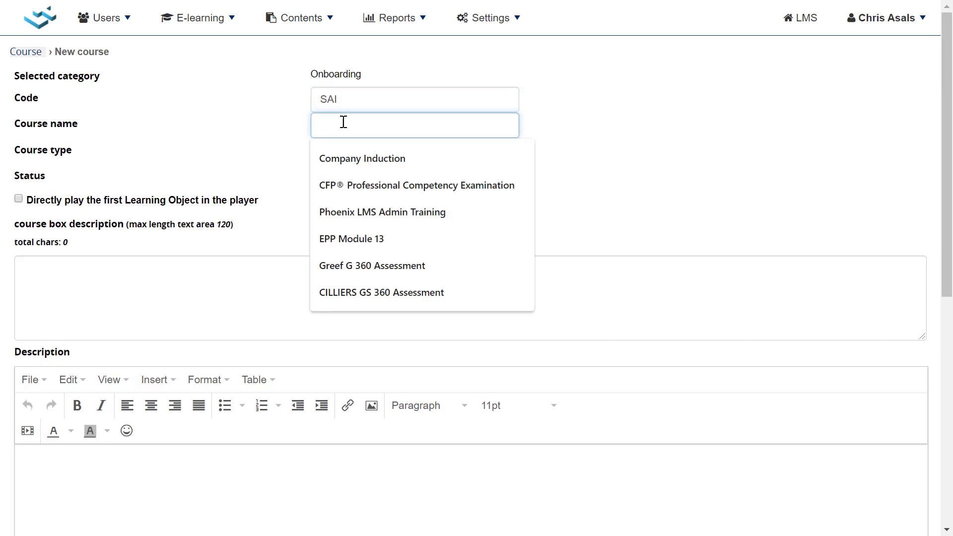
text(Sales Induction)
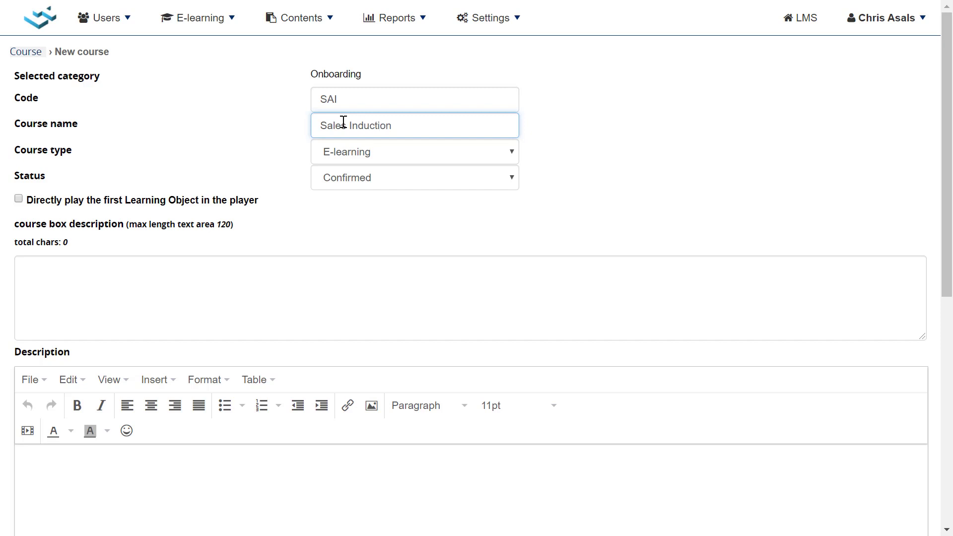
Enter the course box description "Welcome to the Sales Department, We are so excited to have you join the team!".
click(226, 283)
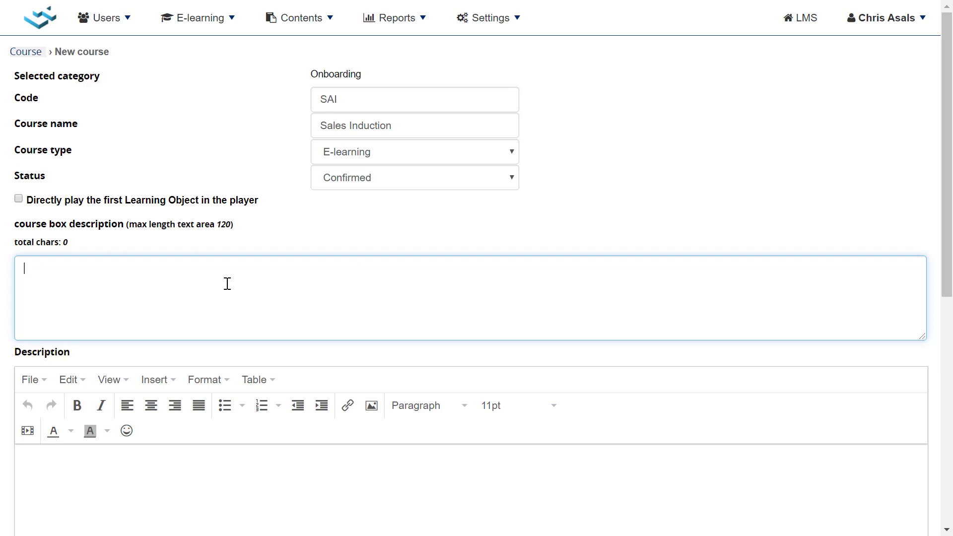
text(Welcome to the Sales D)
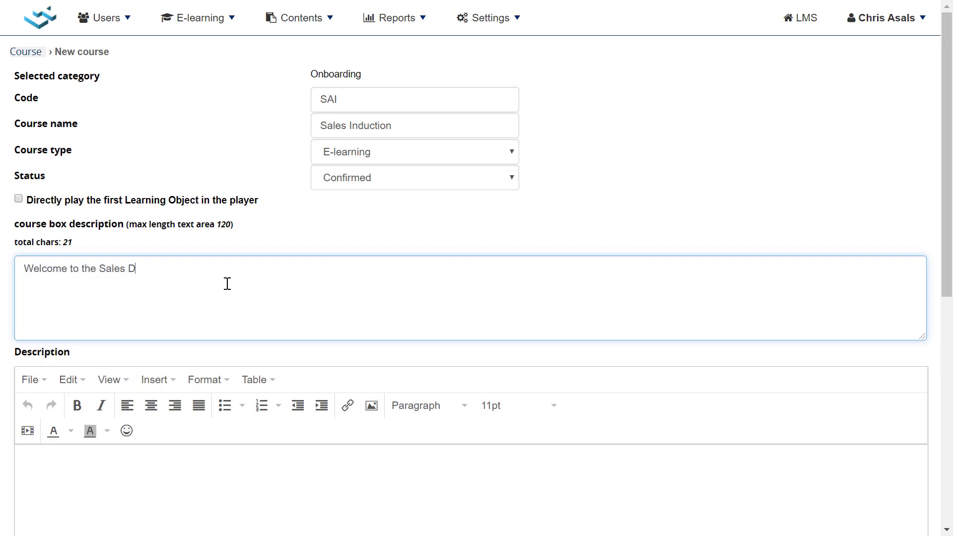
text(epat)
key(BackSpace)
text(rtment, We are so)
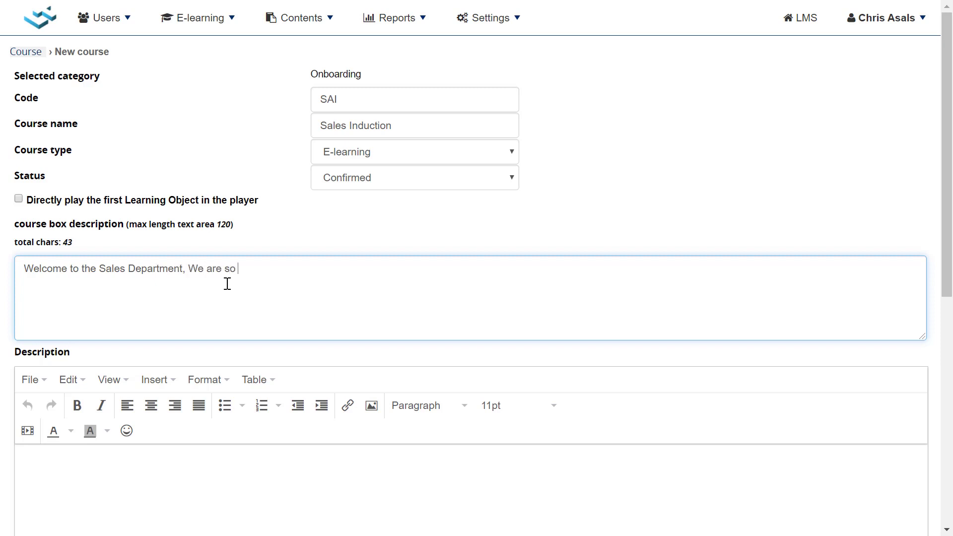
text( excited to have you join)
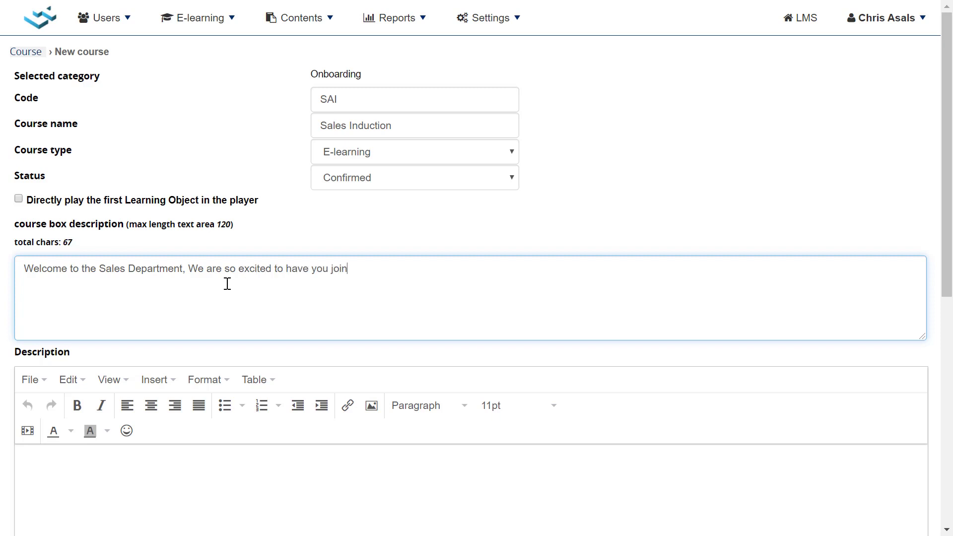
text( the team!)
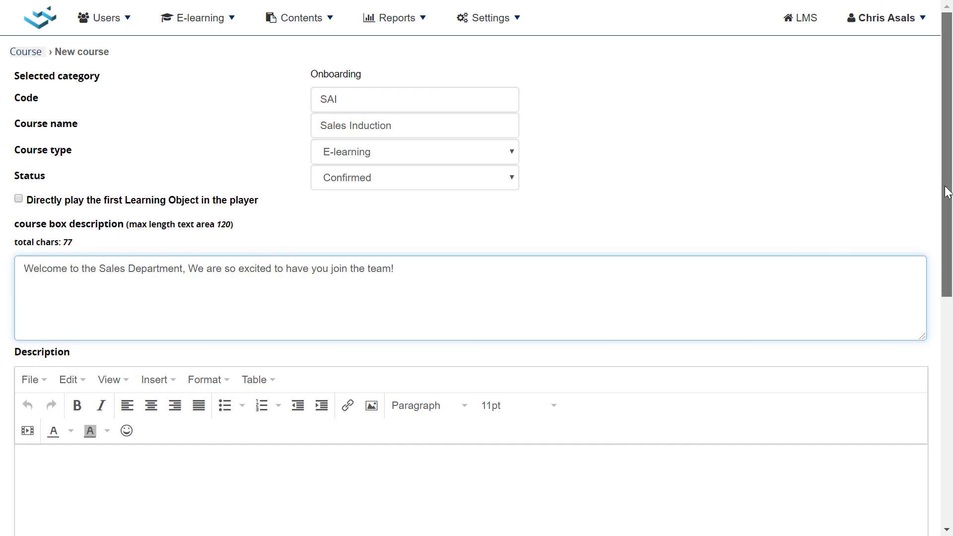
In the course subscription settings, set the enrollment policy to Only admin and user subscription to Subscriptions are closed.
drag(948, 193, 931, 388)
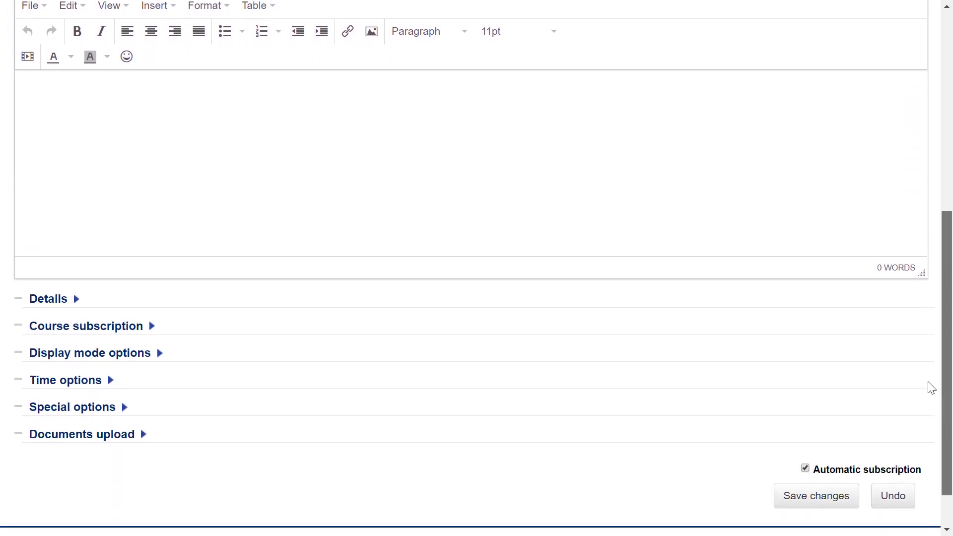
click(68, 320)
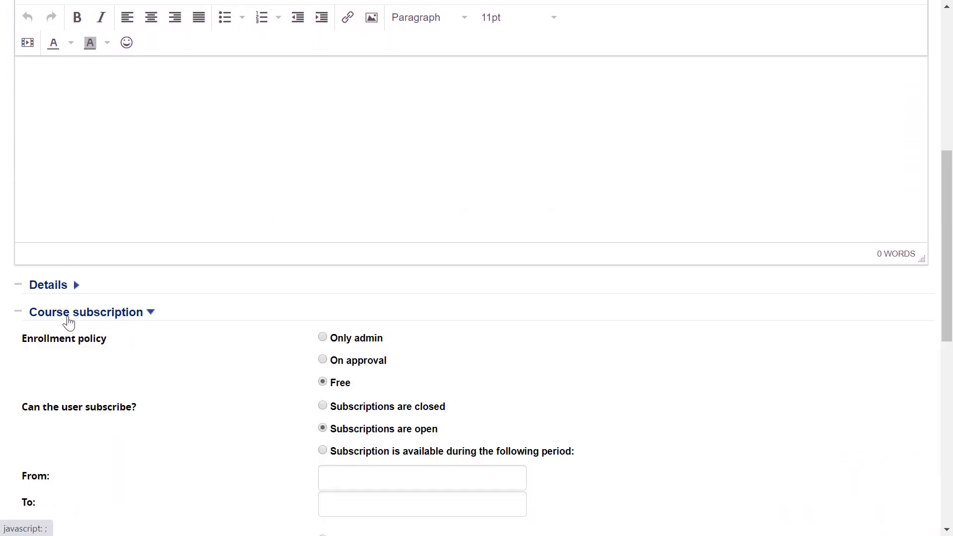
drag(946, 297, 947, 322)
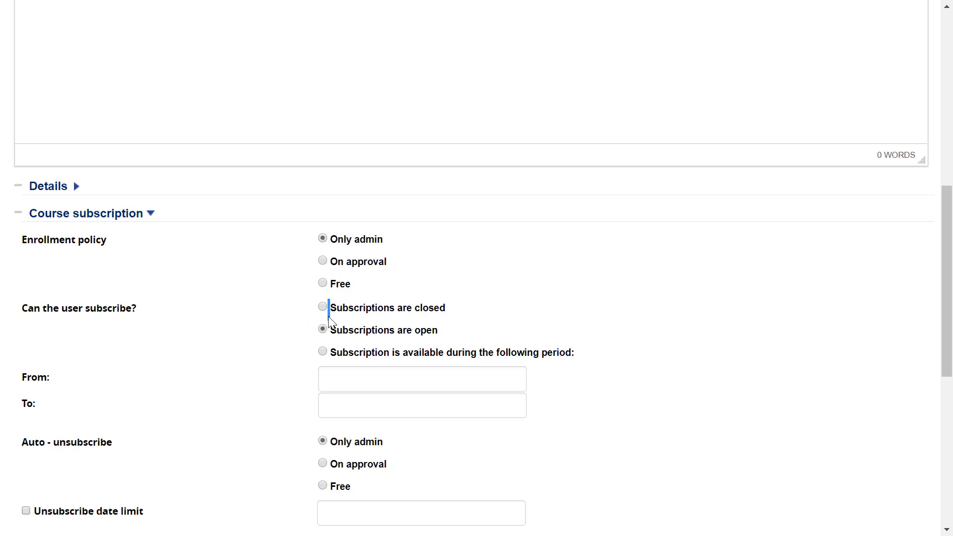
click(322, 308)
Expand the course's time options and save the new course with automatic subscription left on.
drag(950, 243, 949, 390)
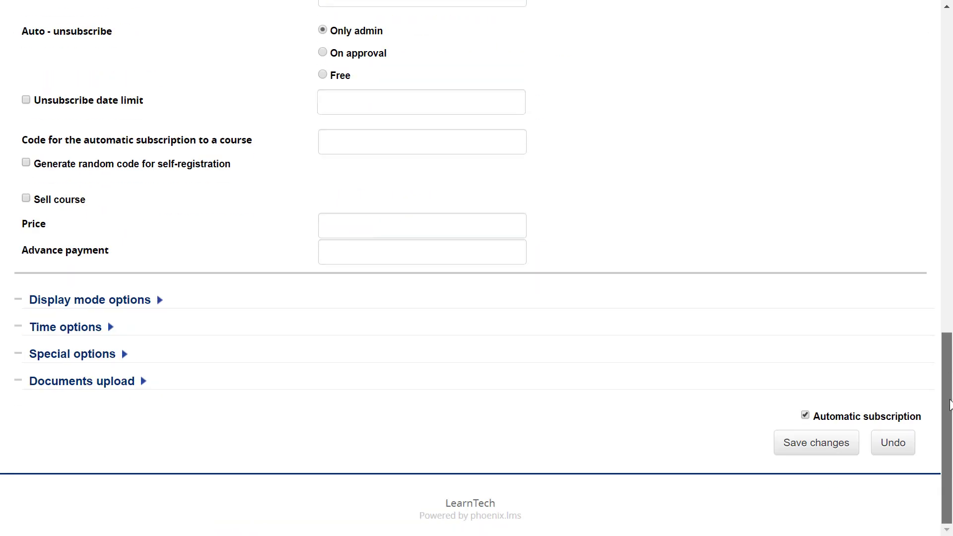
click(87, 331)
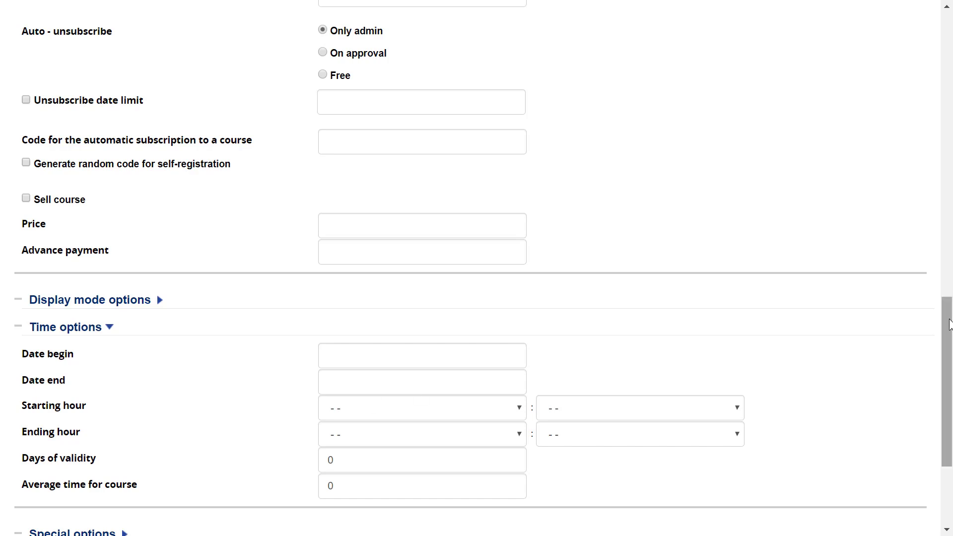
drag(948, 325, 937, 369)
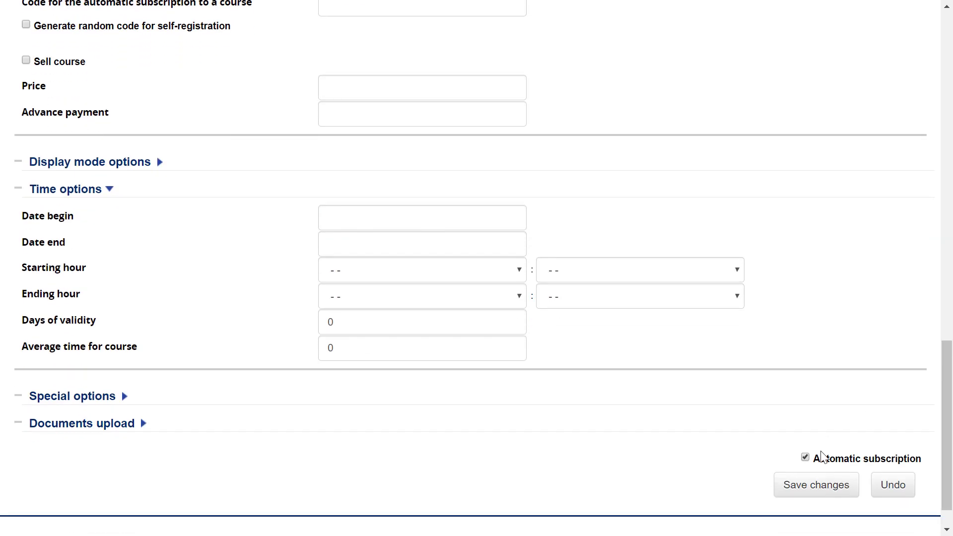
click(806, 491)
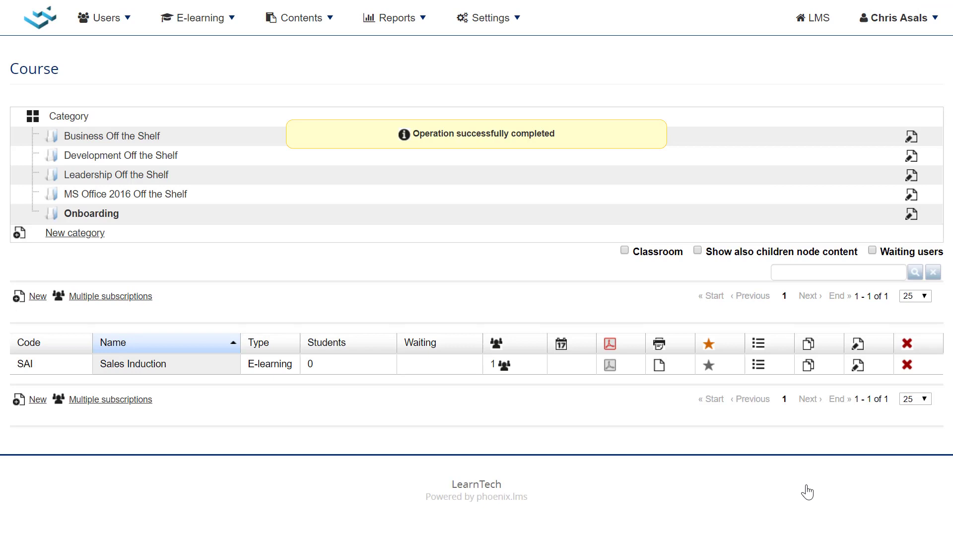
Edit the Sales Induction course to use Course-Logo.png from the LearnTech- Induction desktop folder as its course logo, and save the changes.
click(859, 369)
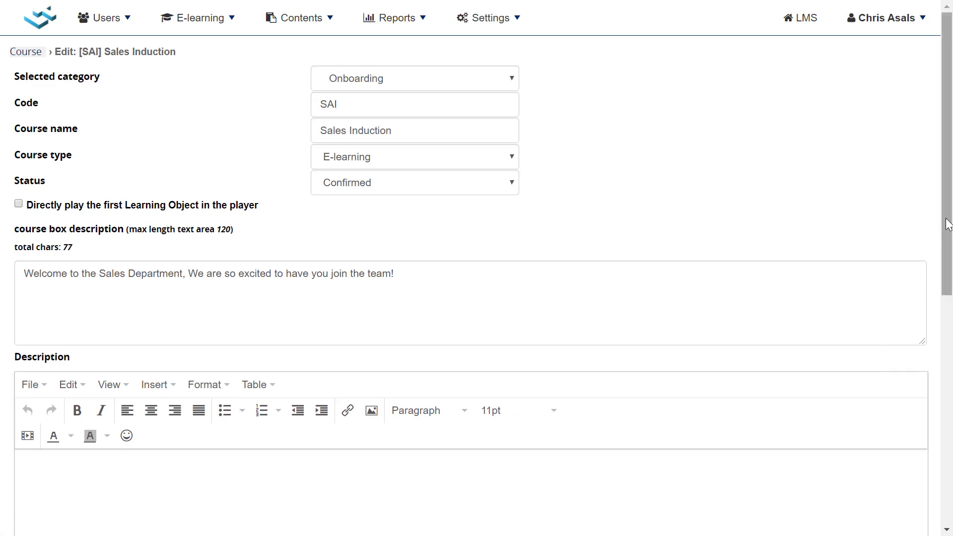
drag(947, 223, 949, 348)
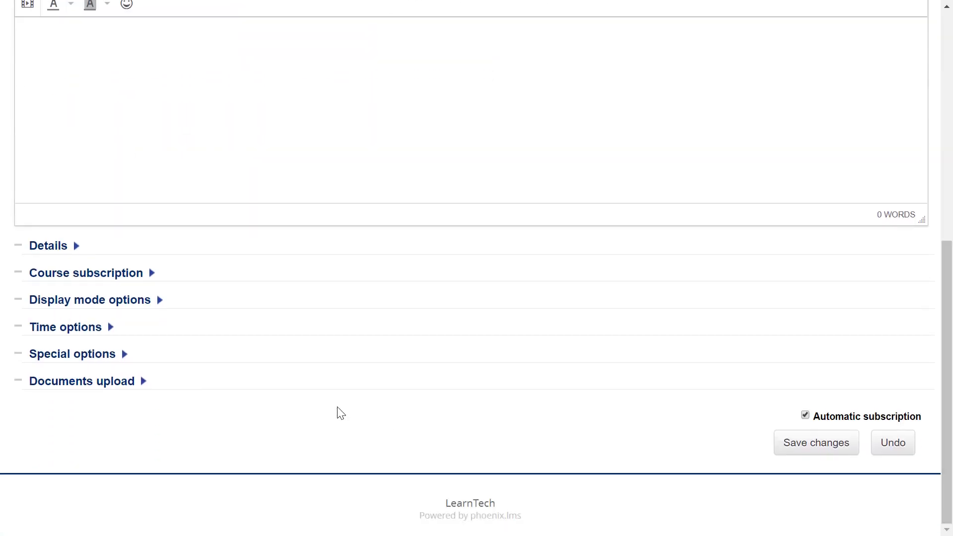
click(75, 388)
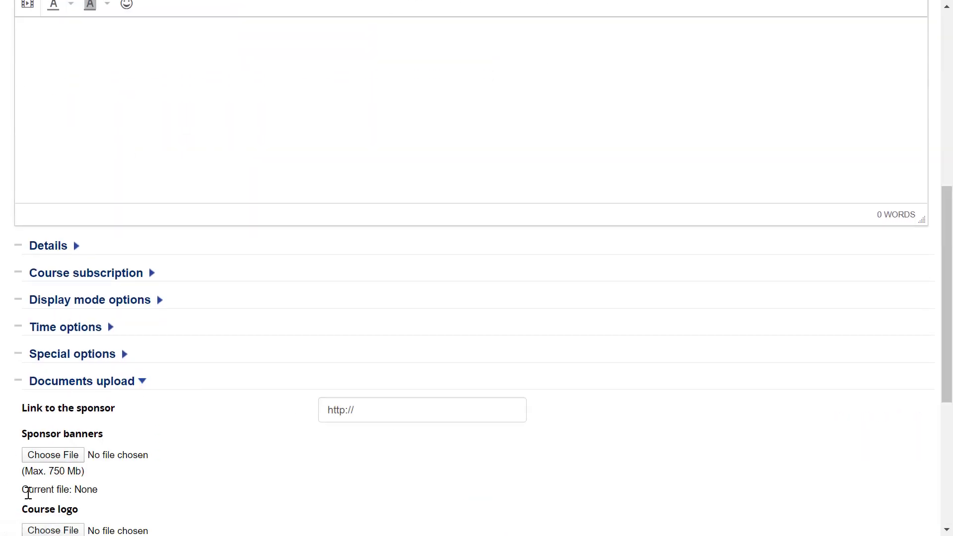
click(68, 530)
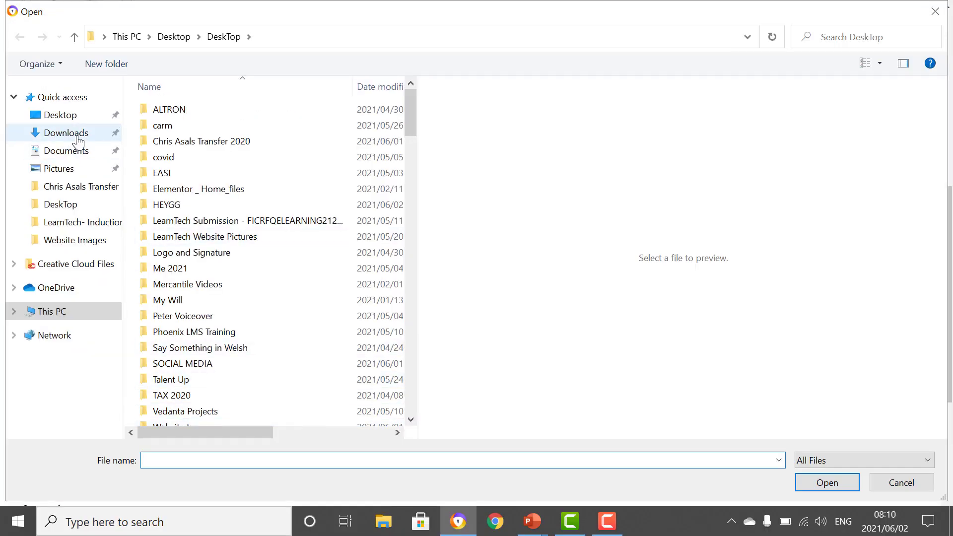
click(60, 114)
double_click(263, 145)
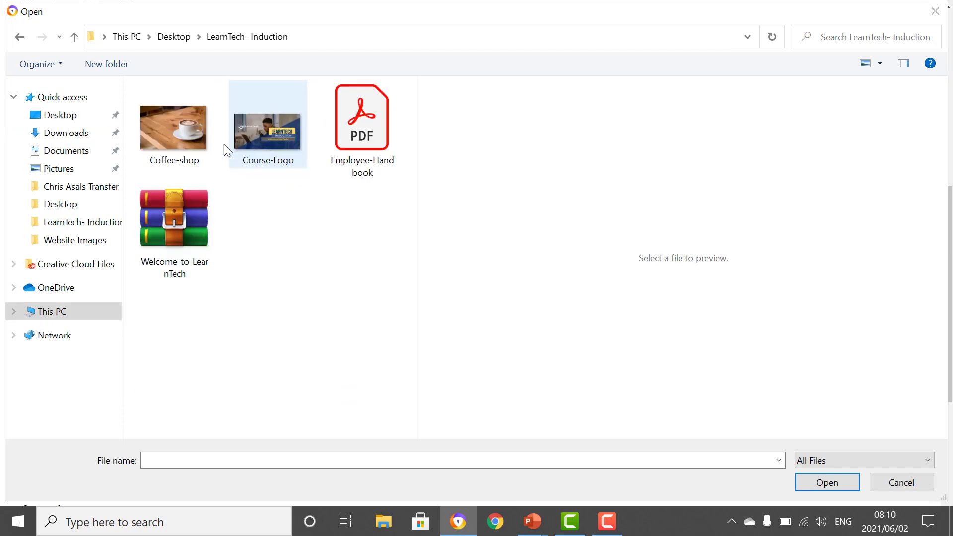
click(283, 137)
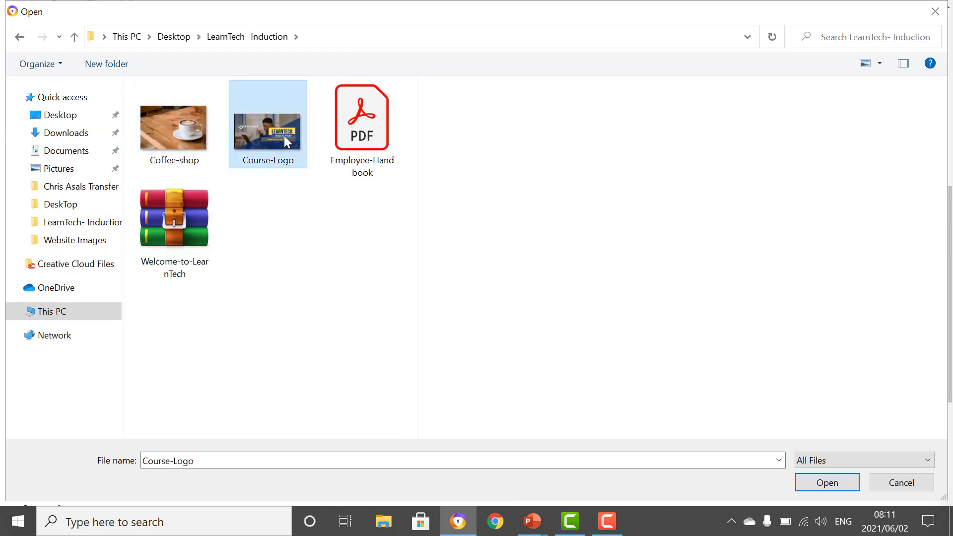
click(808, 483)
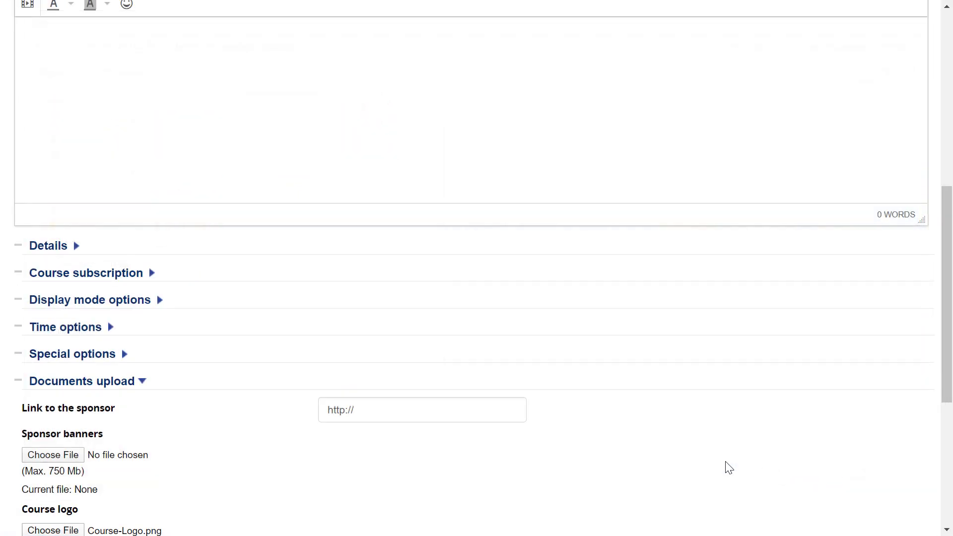
drag(949, 299, 950, 442)
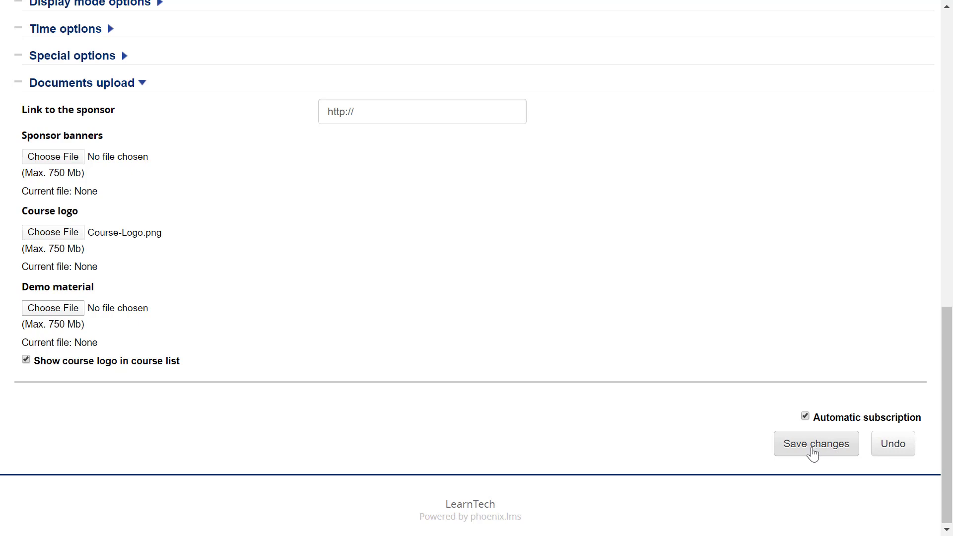
click(800, 449)
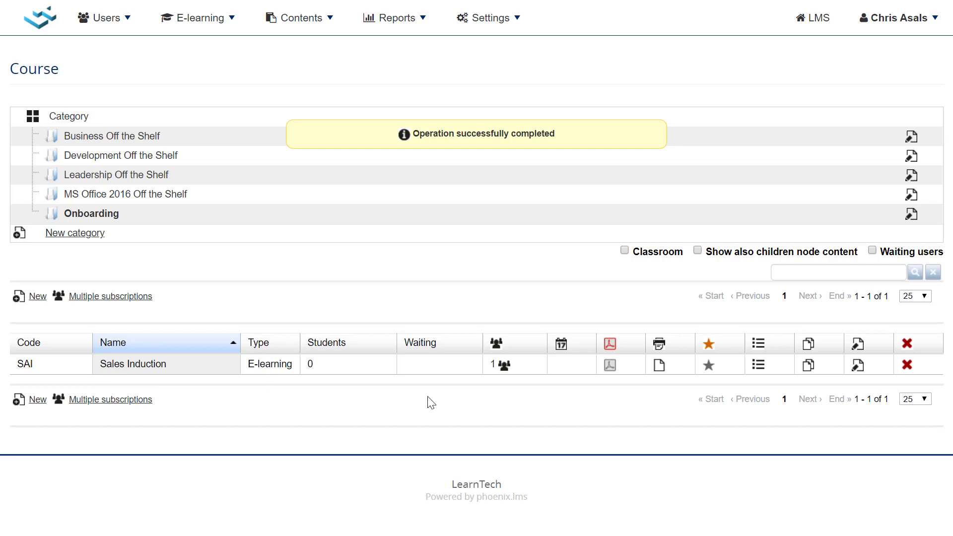
Set the Sales Induction course's Certificate of Completion to "Assign for users that have completed the course" and save the certificate settings.
click(610, 368)
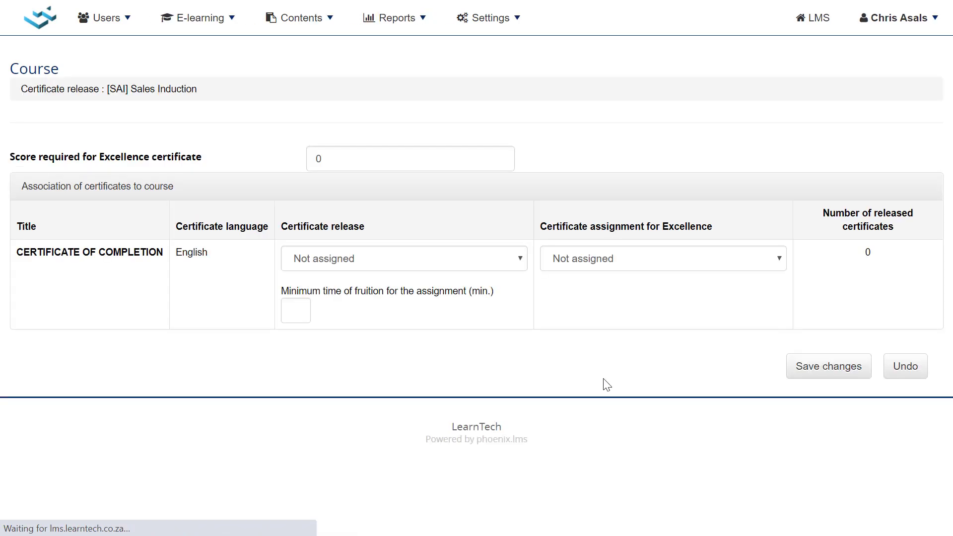
click(323, 263)
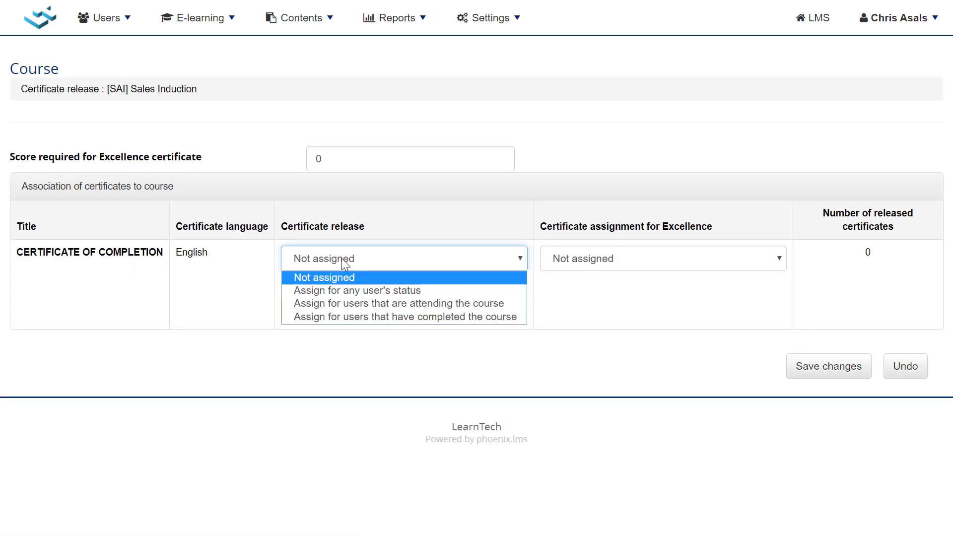
click(358, 318)
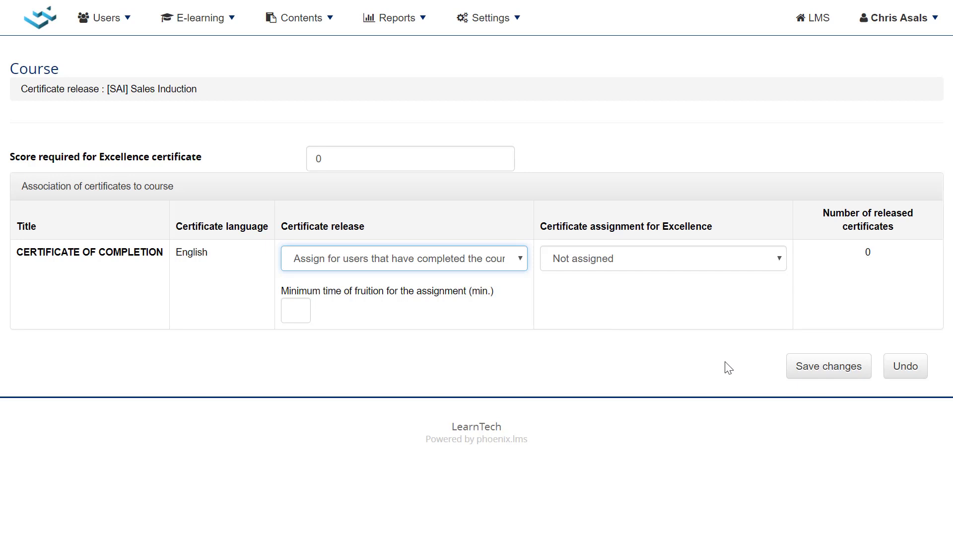
click(804, 376)
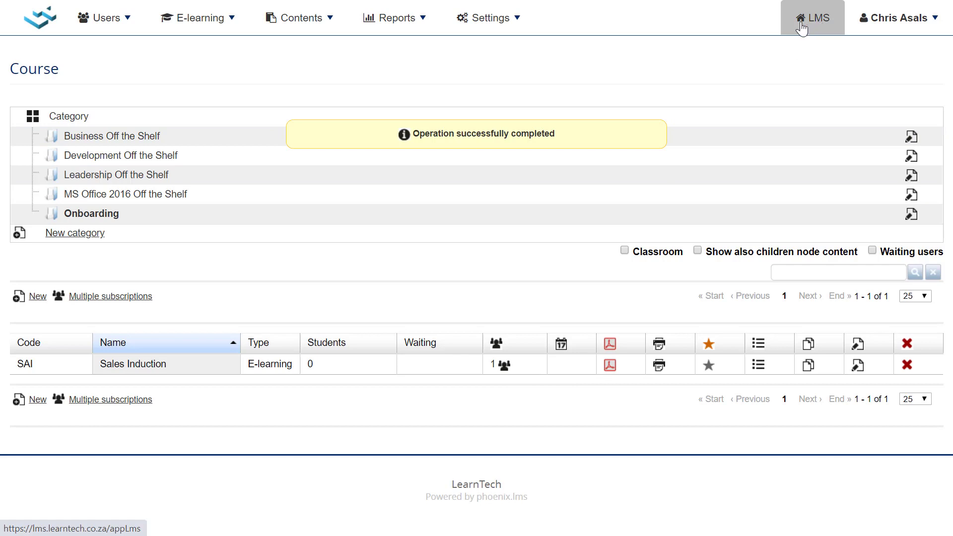
Switch to the LMS course view, search for "induction" and enter the Sales Induction course.
click(818, 28)
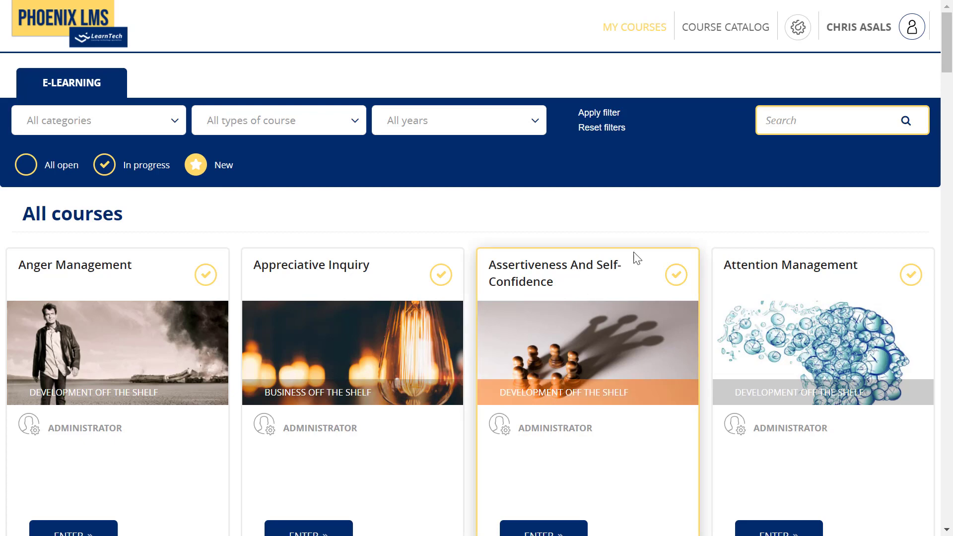
click(132, 125)
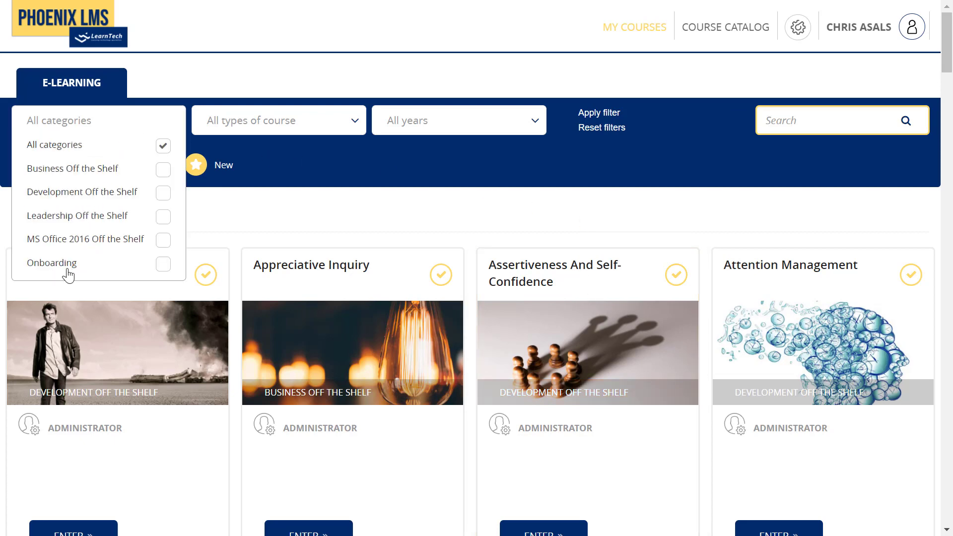
click(774, 121)
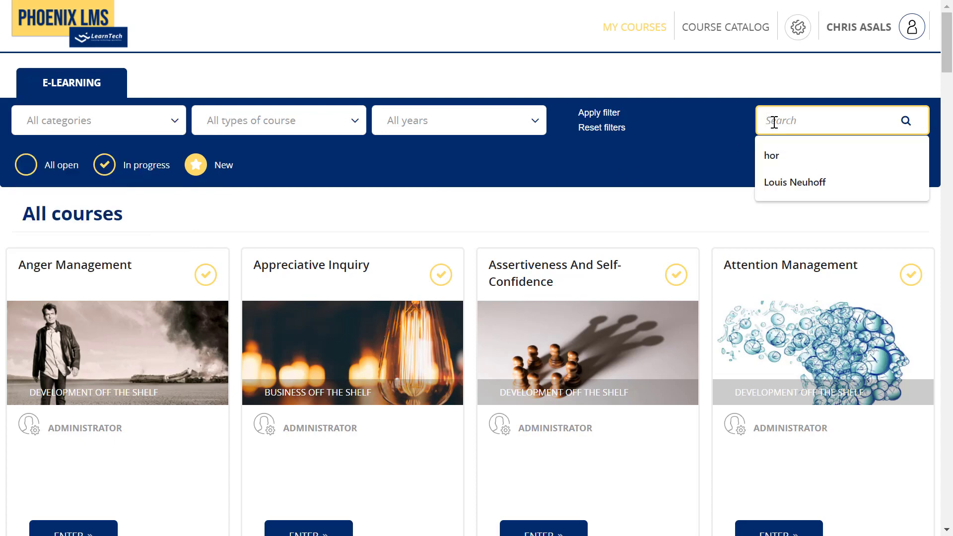
text(induction)
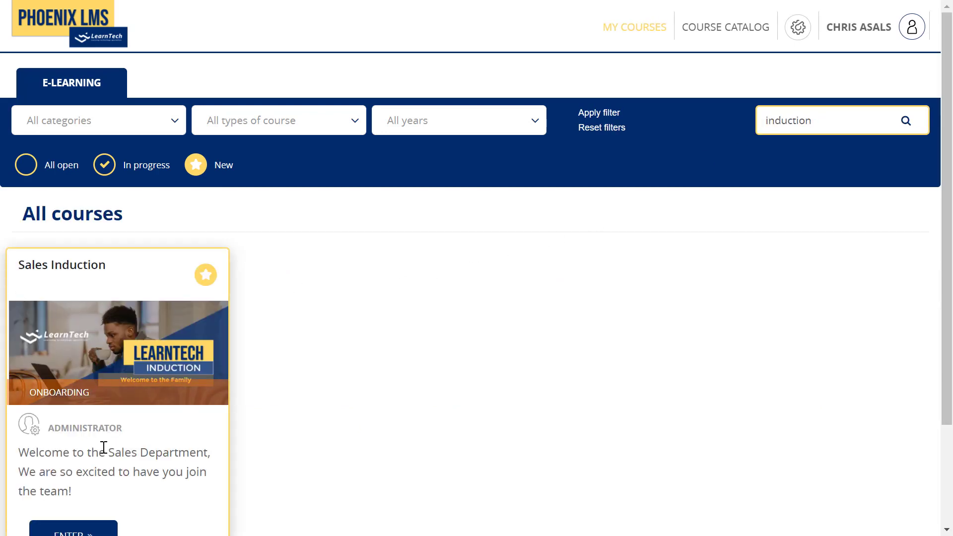
click(98, 529)
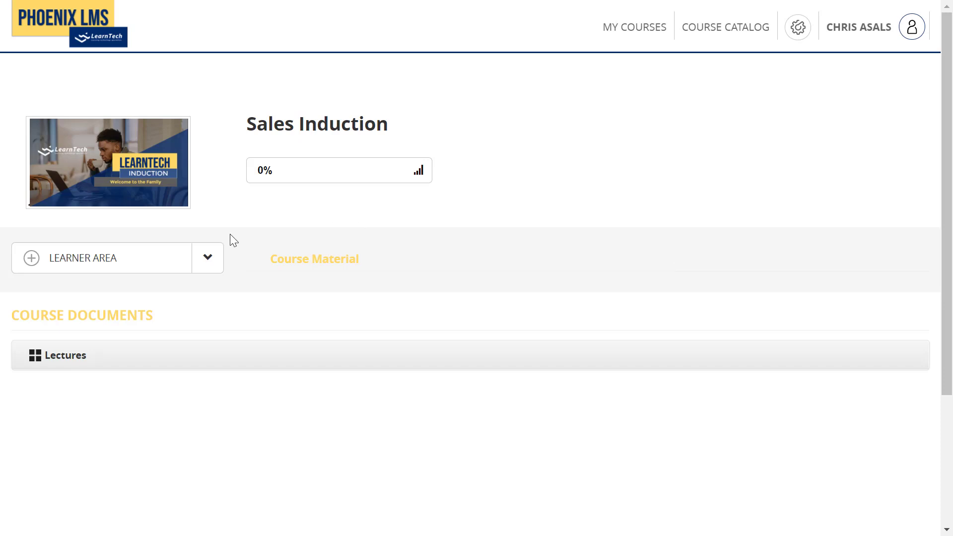
Switch the course to the Facilitator Area and open the Learner Area menu's module management.
click(213, 262)
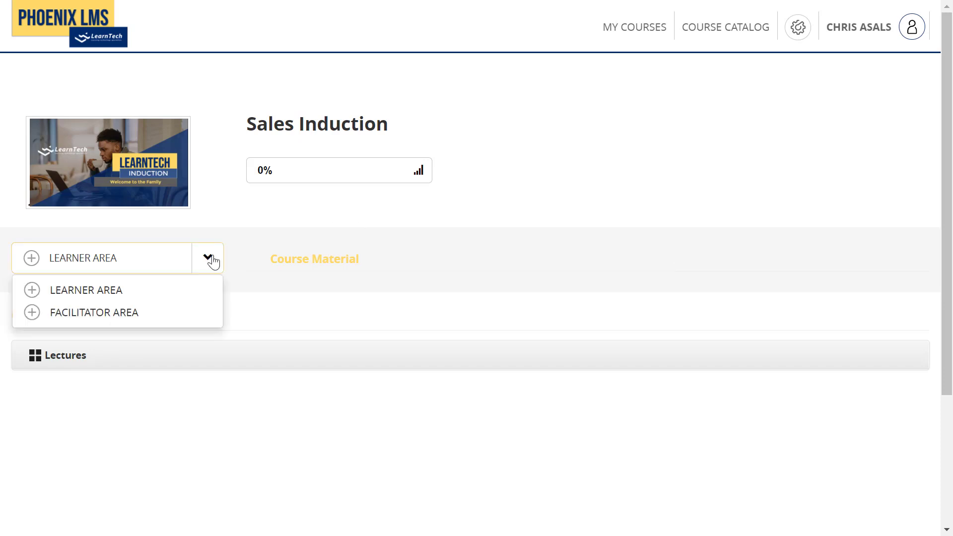
click(81, 314)
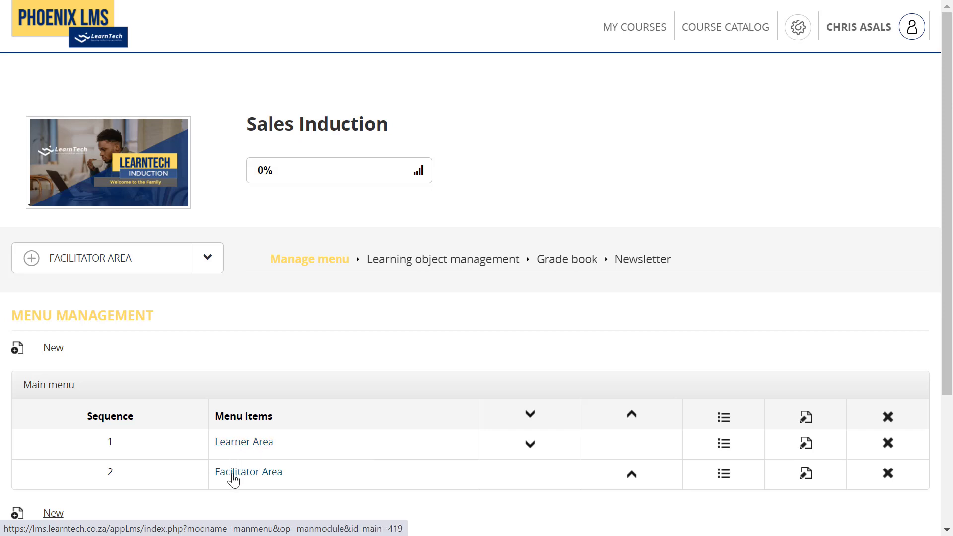
click(234, 443)
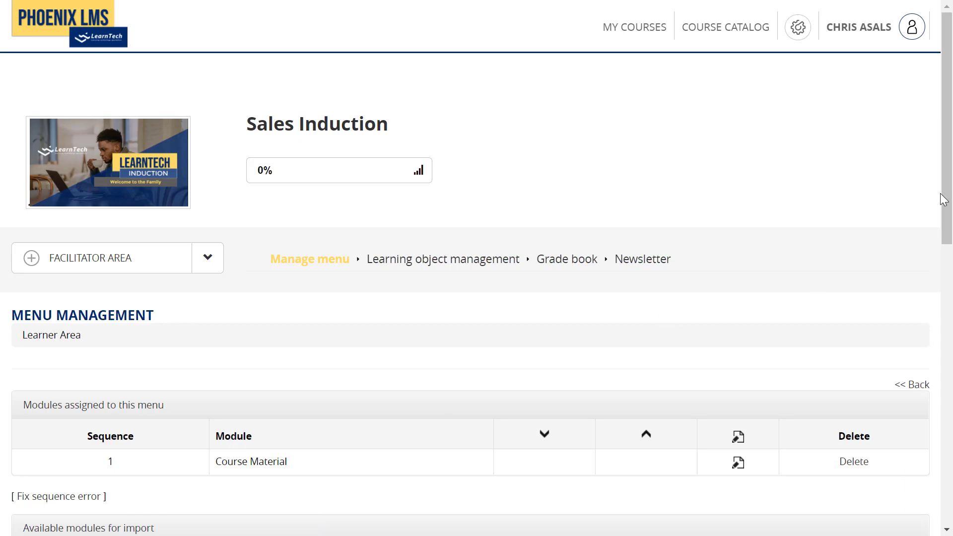
Give the Learner Area's Course Material module the customized name "My E-Learning" and save it with its current view rights.
drag(946, 214, 946, 303)
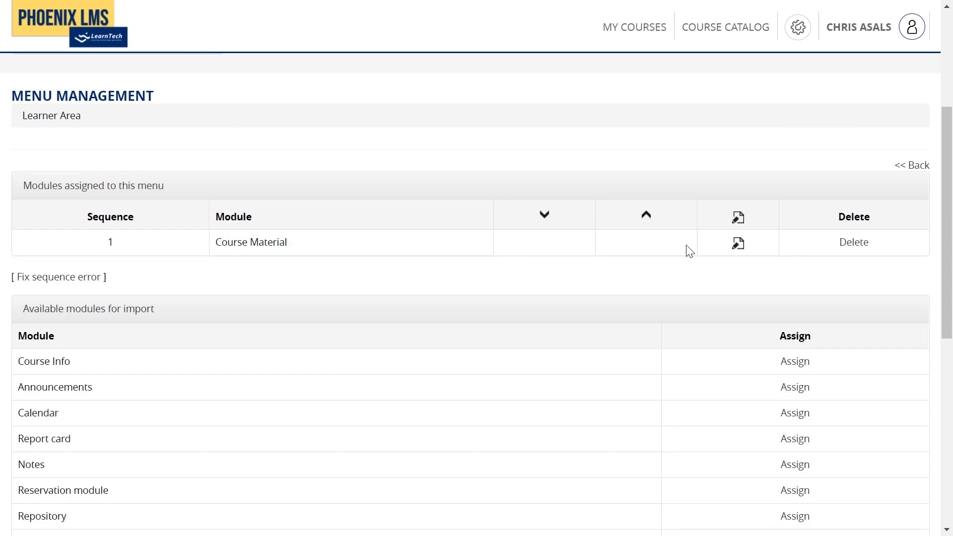
click(739, 247)
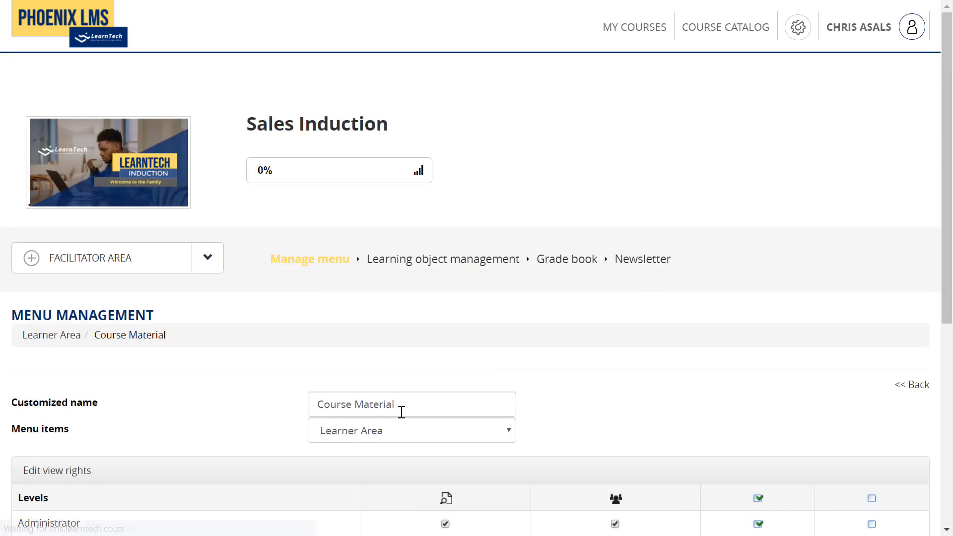
click(403, 407)
key(ctrl+a)
text(My)
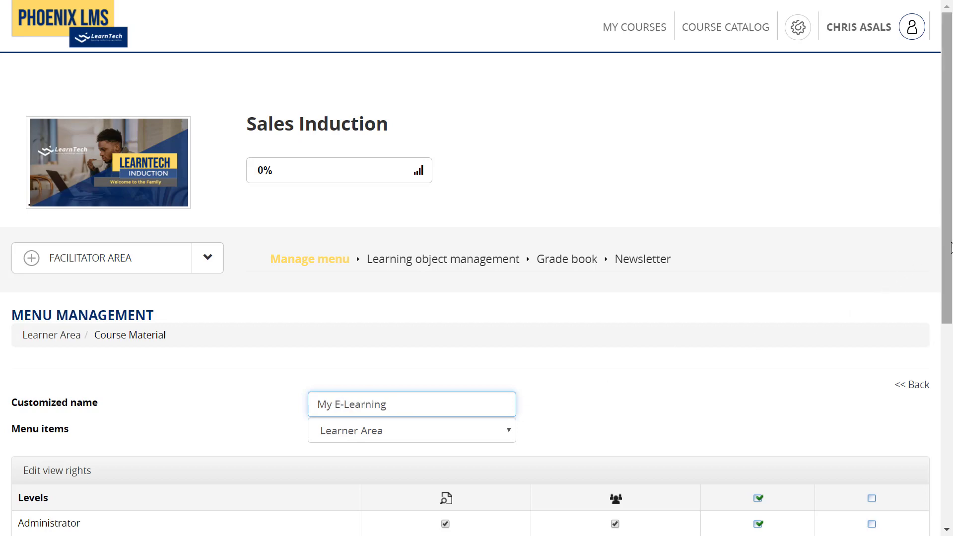
drag(945, 253, 950, 407)
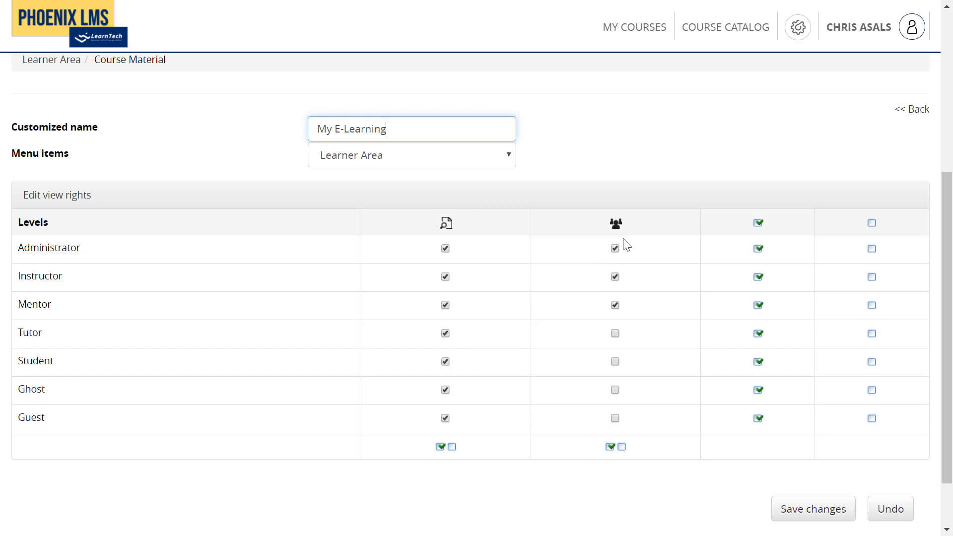
click(800, 515)
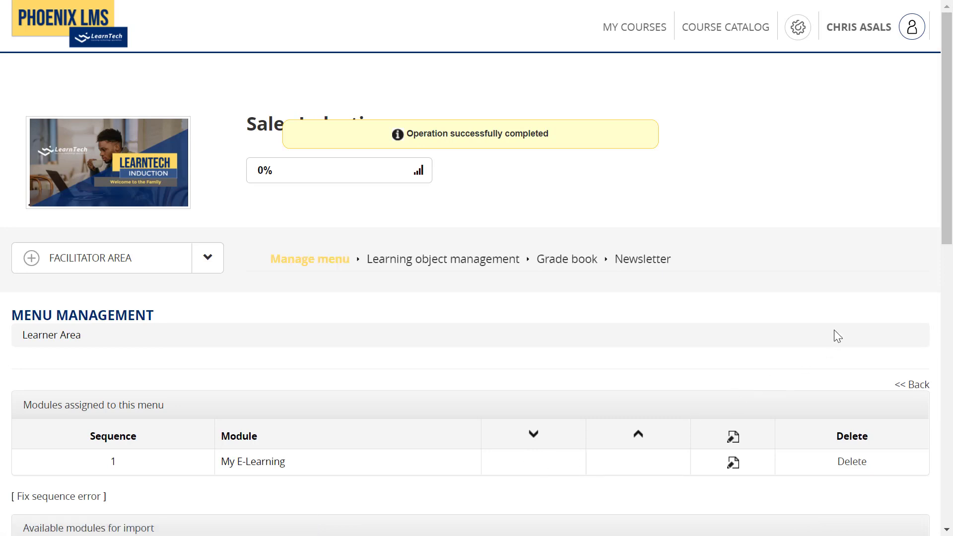
Choose the Video conference module for the Learner Area menu and give it the customized name "My Live Learning".
drag(946, 207, 945, 377)
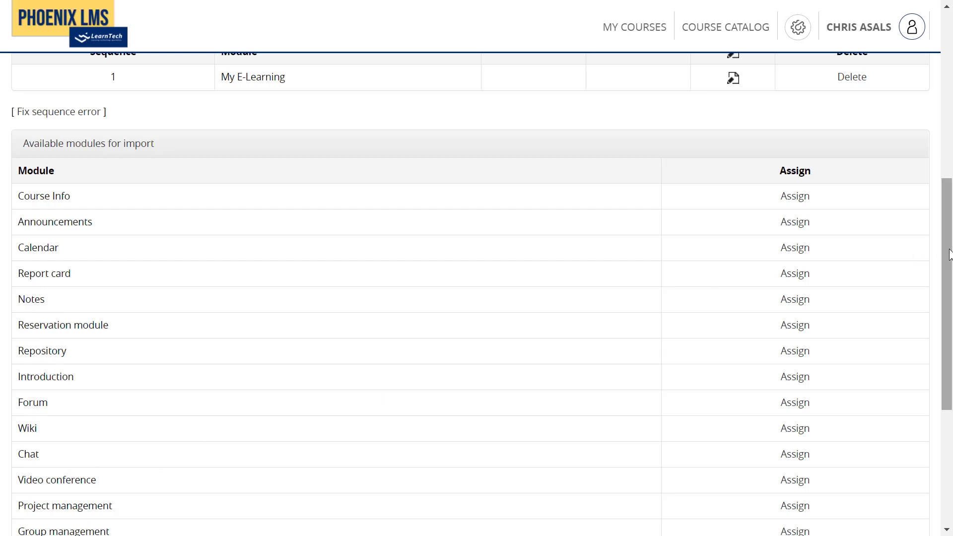
drag(947, 260, 947, 314)
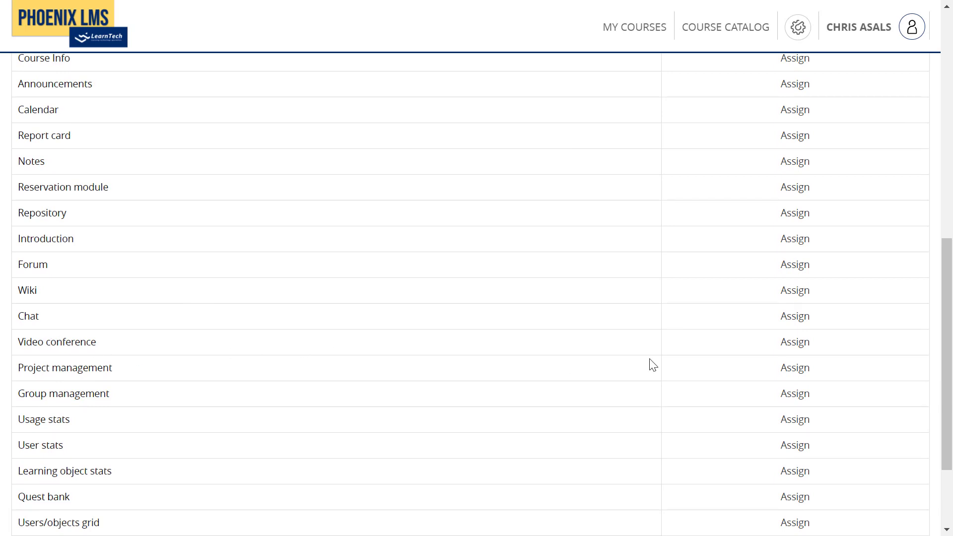
click(795, 343)
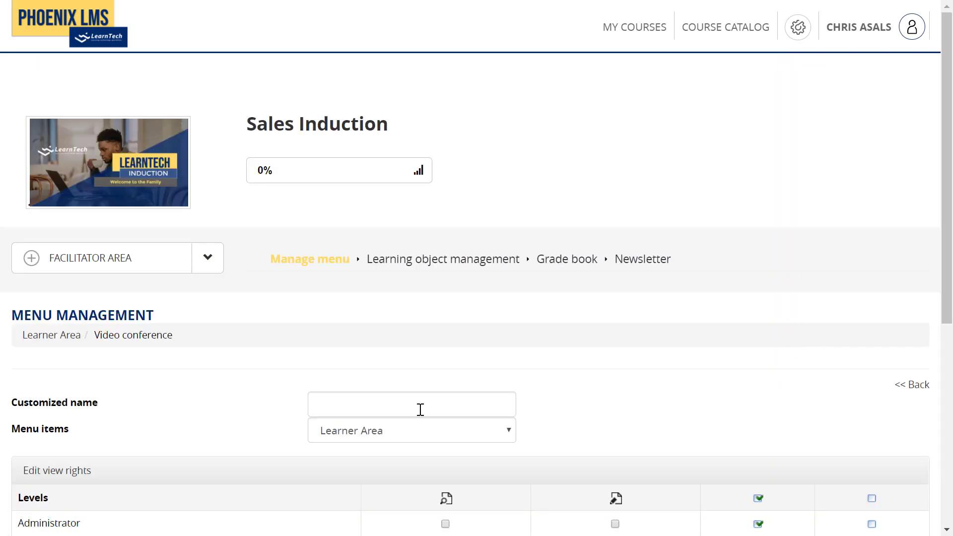
click(419, 410)
text(My Live Learning)
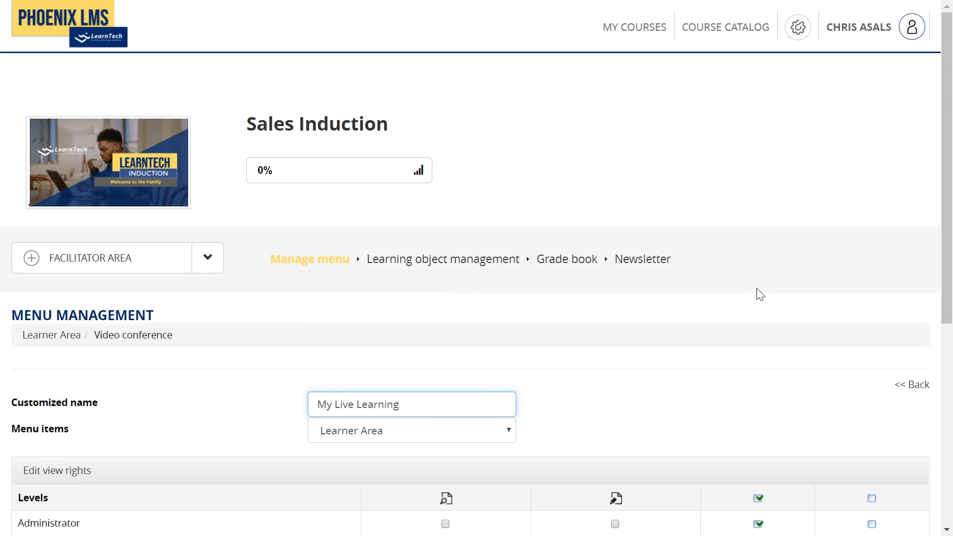
Grant all Video conference rights to Administrator, Instructor and Mentor and view rights only to Student, and import the module.
drag(943, 282, 938, 377)
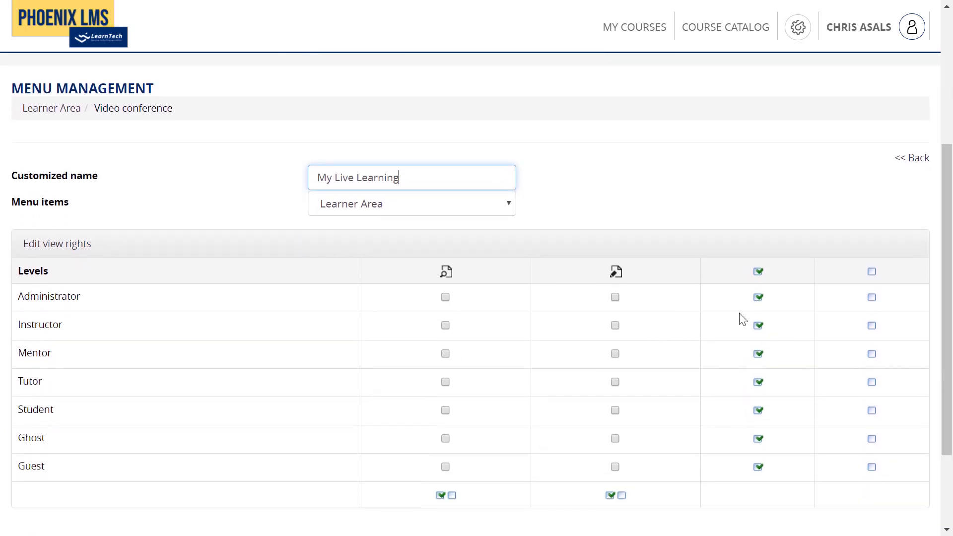
click(759, 297)
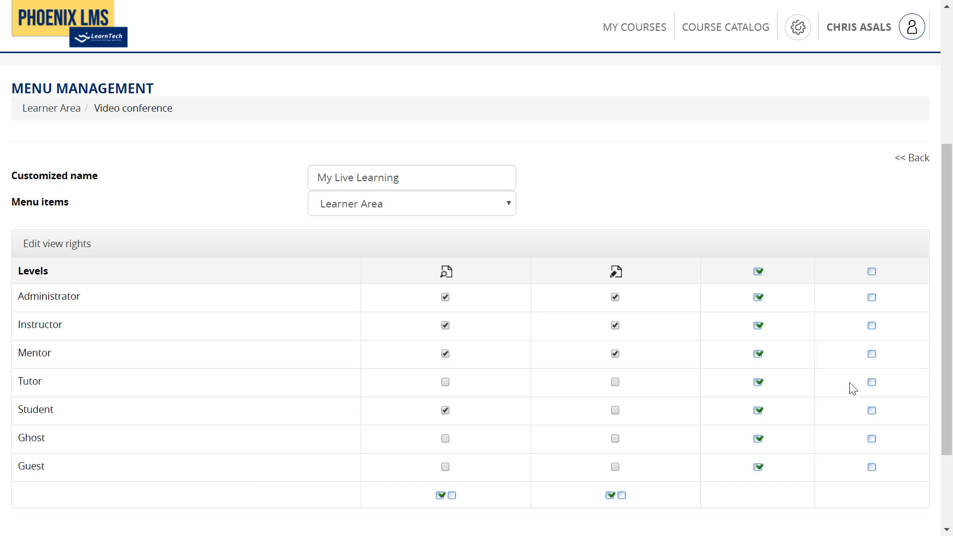
drag(947, 345, 948, 419)
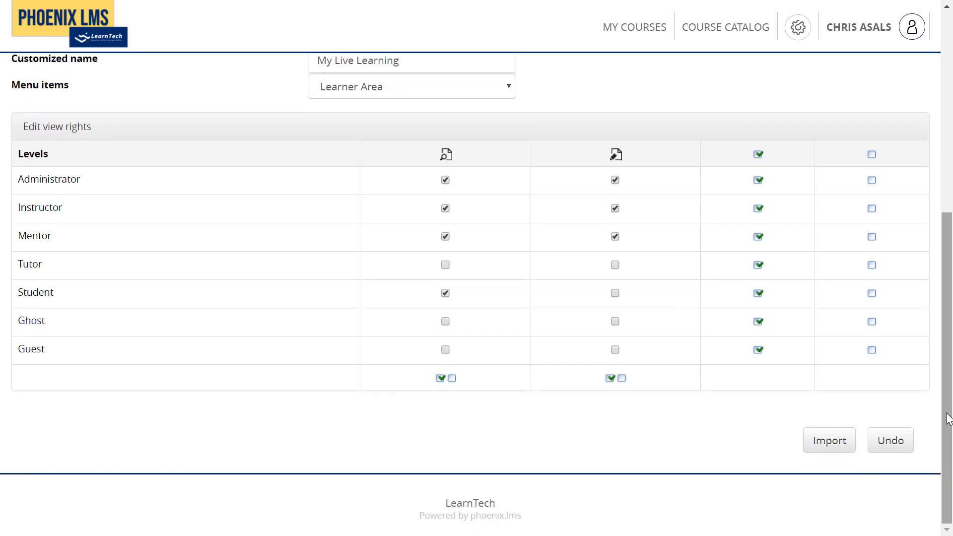
click(829, 442)
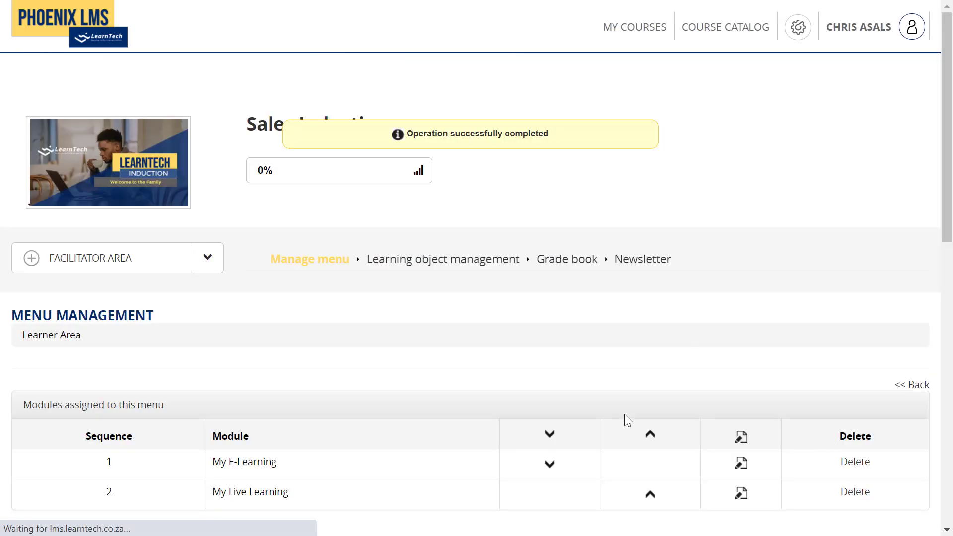
Choose the Forum module for the Learner Area menu and give it the customized name "Coffee Shop".
drag(941, 218, 942, 409)
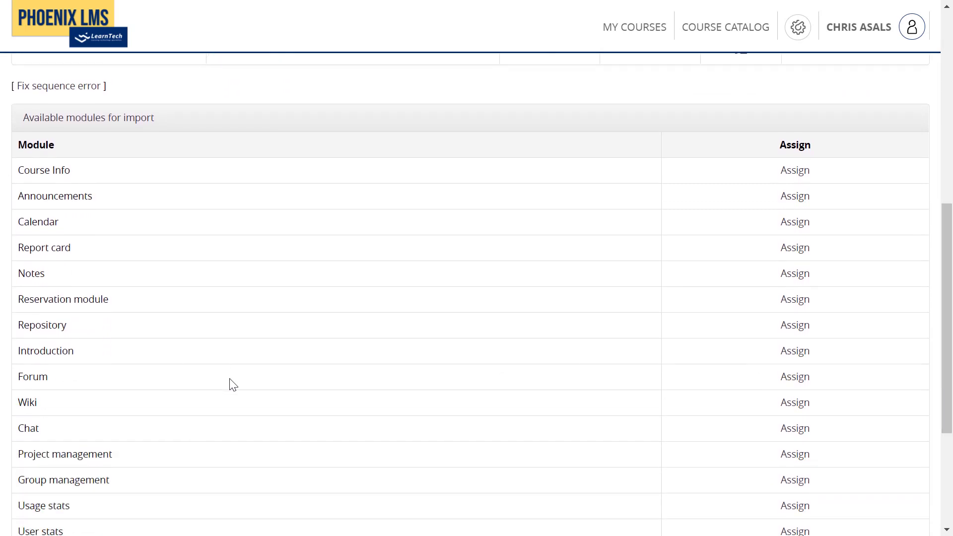
click(788, 381)
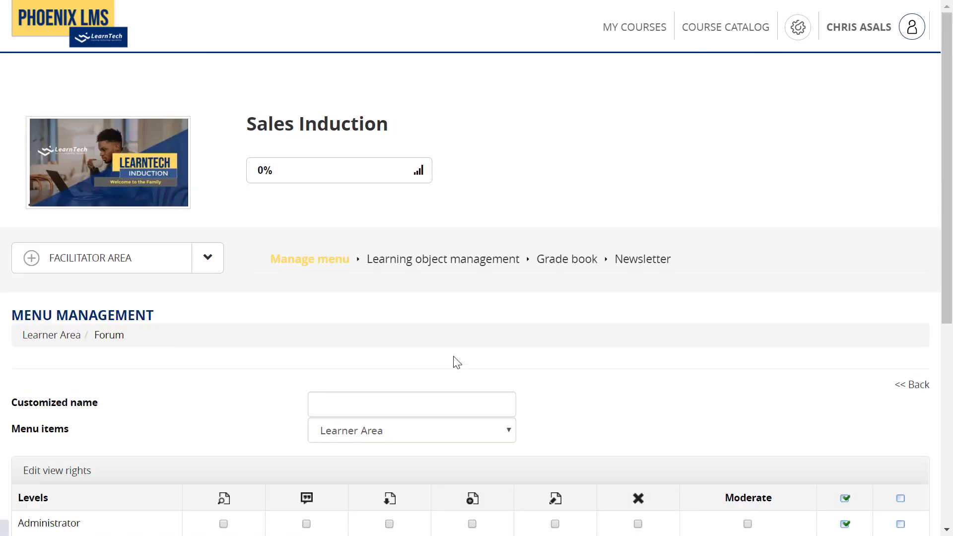
click(358, 395)
text(Coffee)
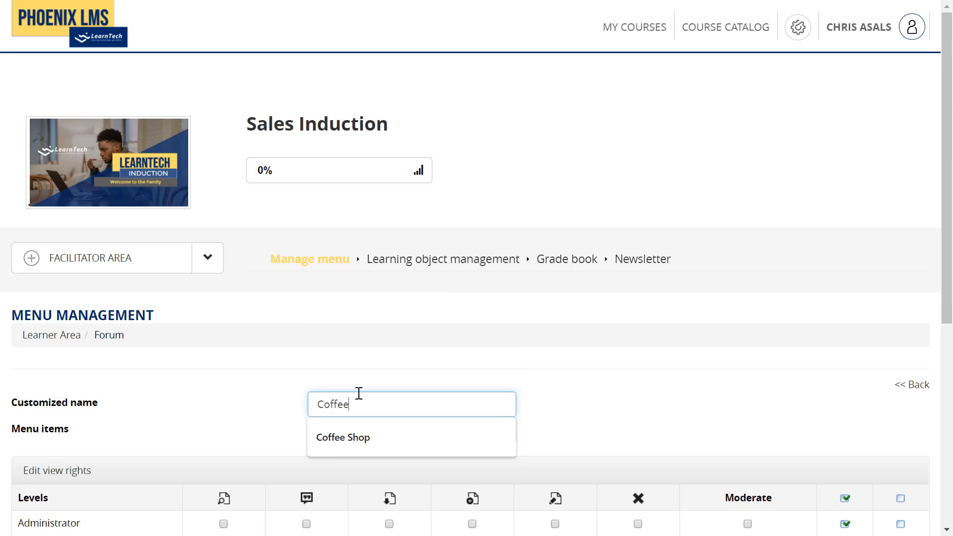
click(369, 426)
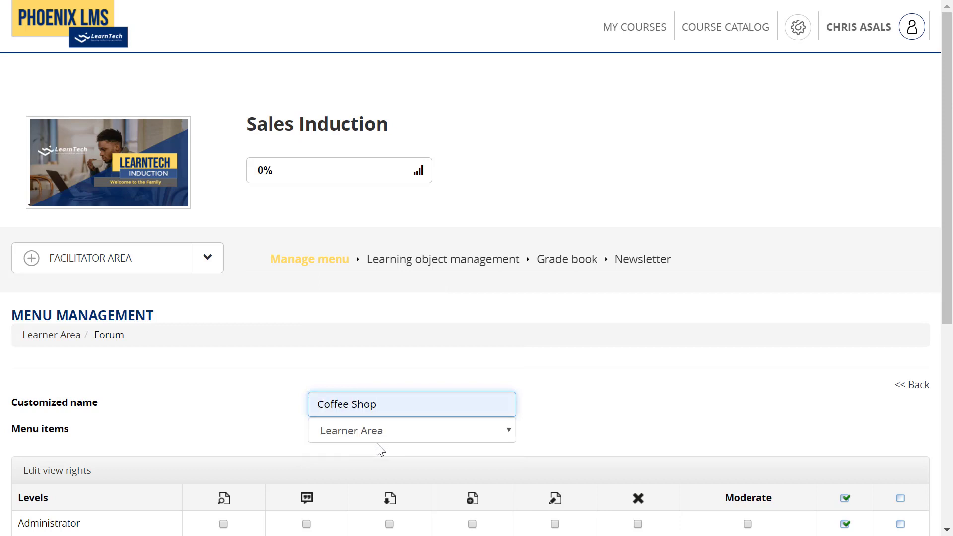
Grant all Forum rights to Administrator, Instructor and Mentor and only the first three rights to Student, and import the module.
drag(939, 293, 943, 428)
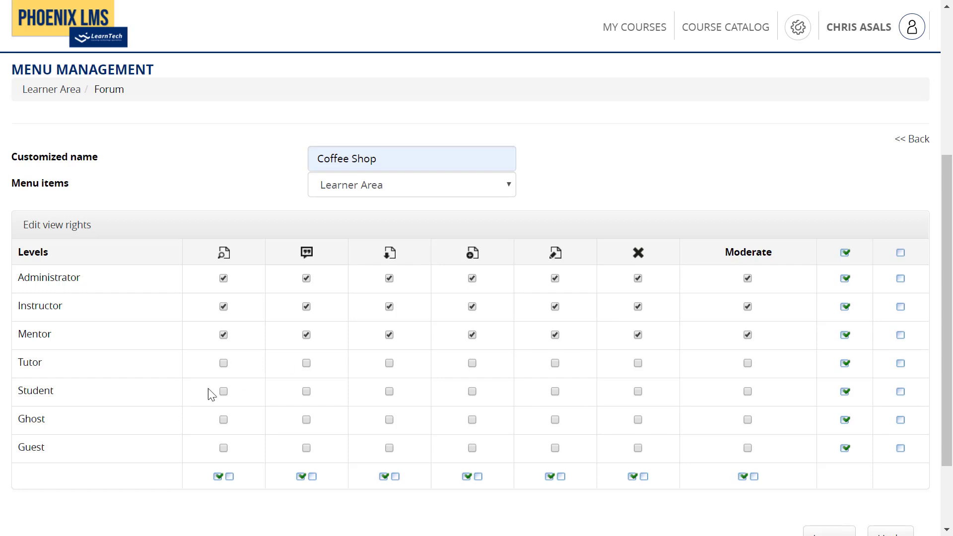
click(223, 392)
scroll(946, 367, down, 2)
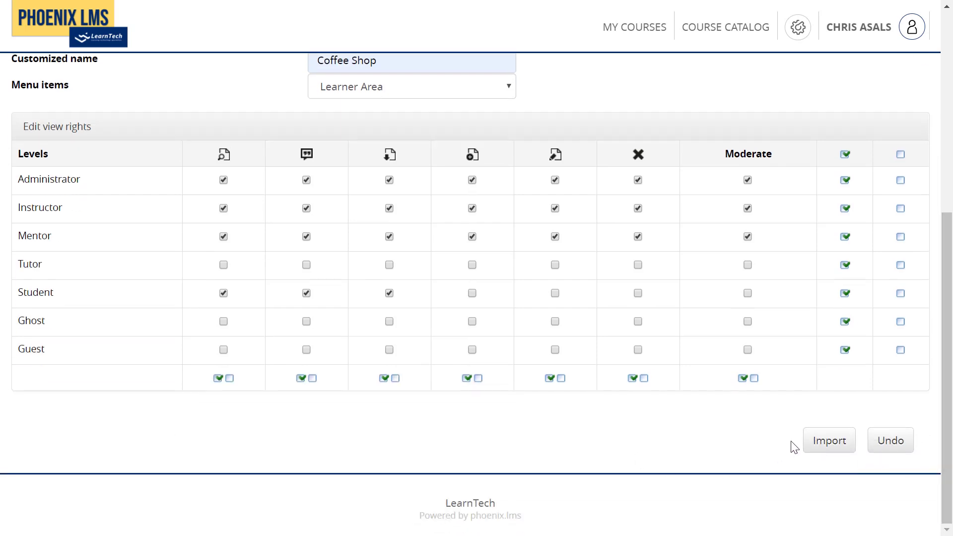
click(822, 440)
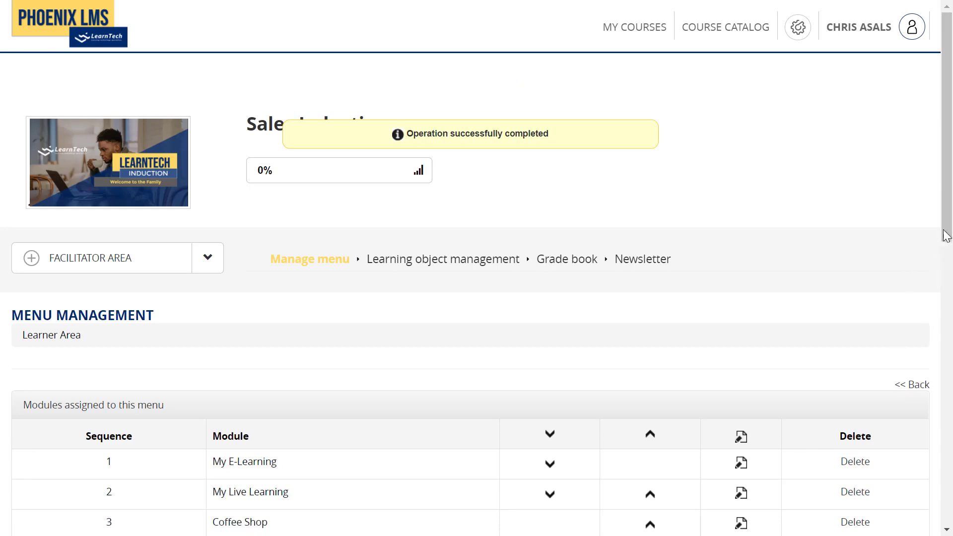
Choose the Report card module for the Learner Area menu and give it the customized name "My Report".
drag(946, 235, 950, 390)
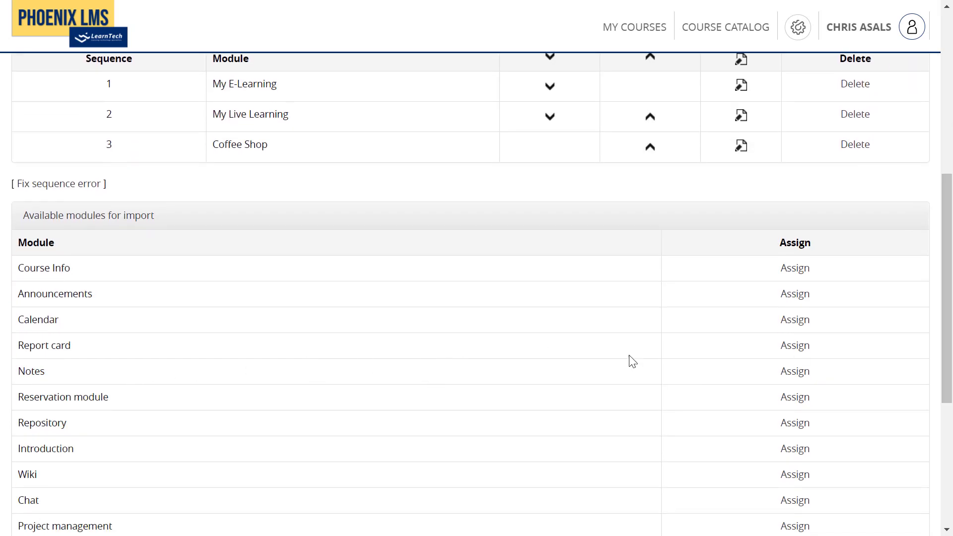
click(789, 350)
click(370, 399)
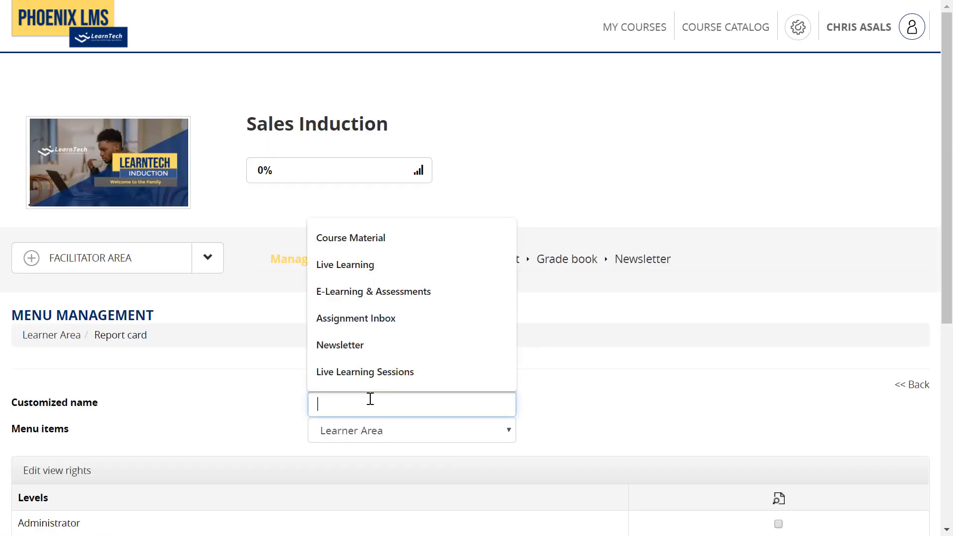
text(My Report)
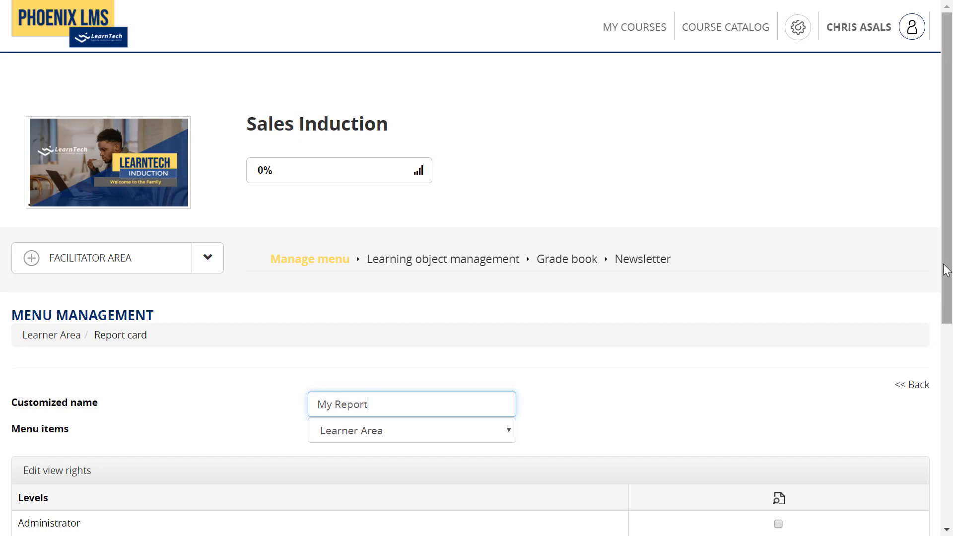
Grant view rights for the Report card module to all levels and import it.
drag(945, 268, 948, 427)
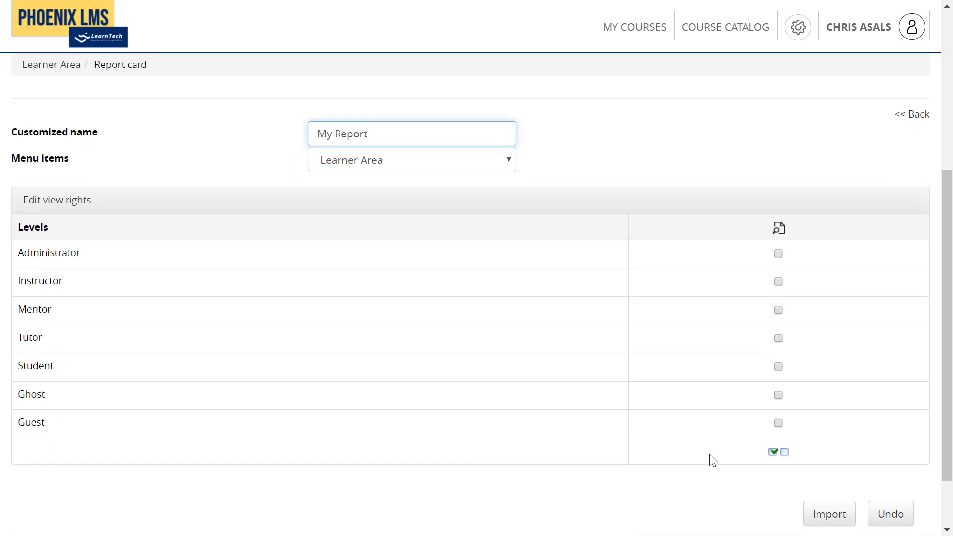
click(769, 451)
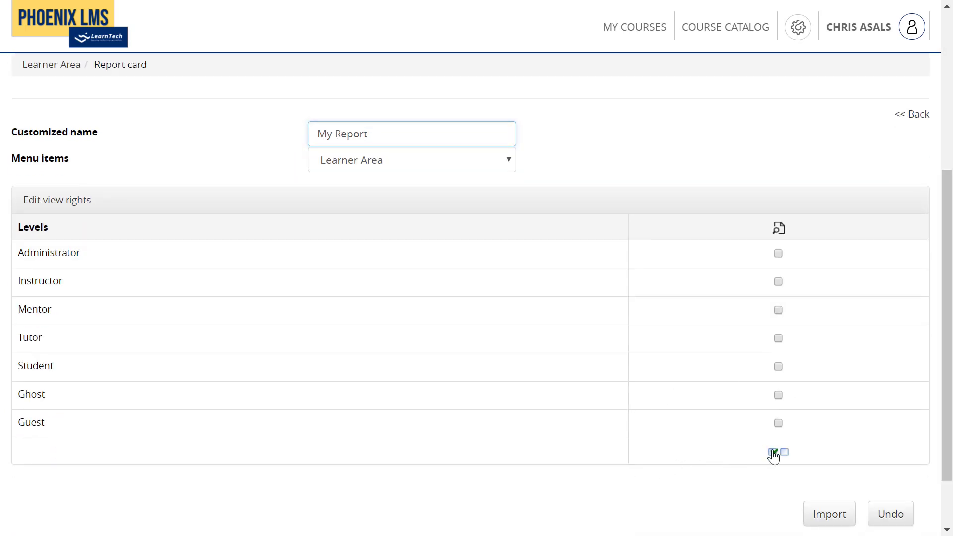
click(829, 513)
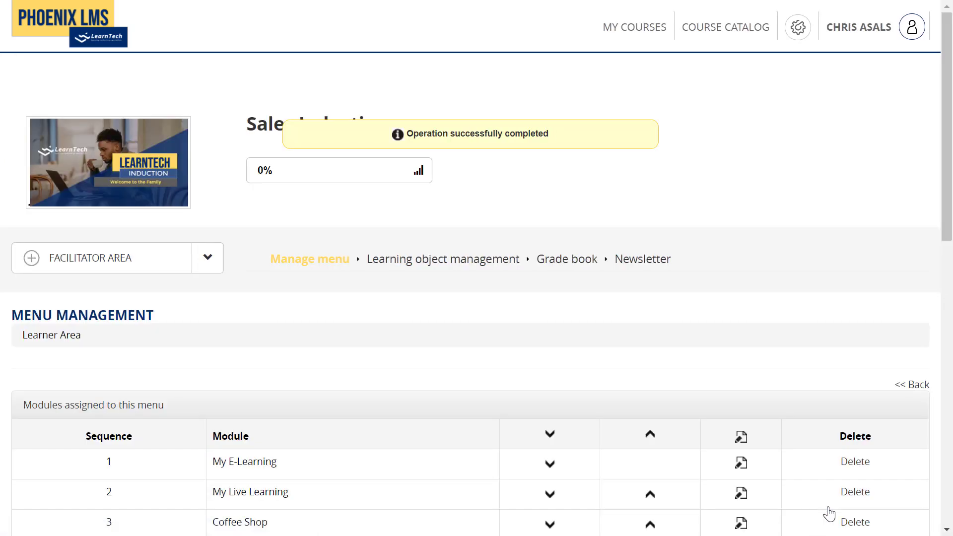
scroll(948, 237, down, 3)
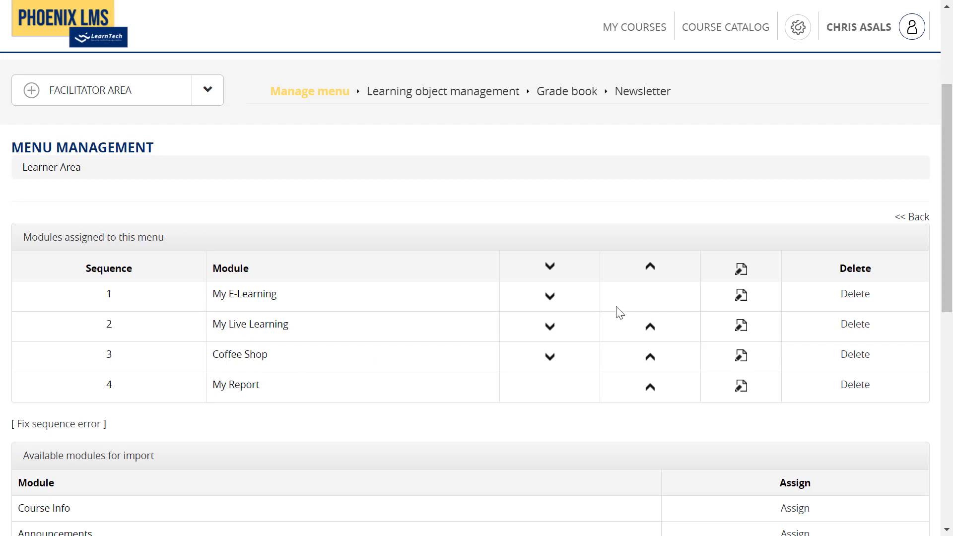
Switch from the Facilitator Area to the Learner Area and open My Live Learning.
drag(948, 248, 951, 200)
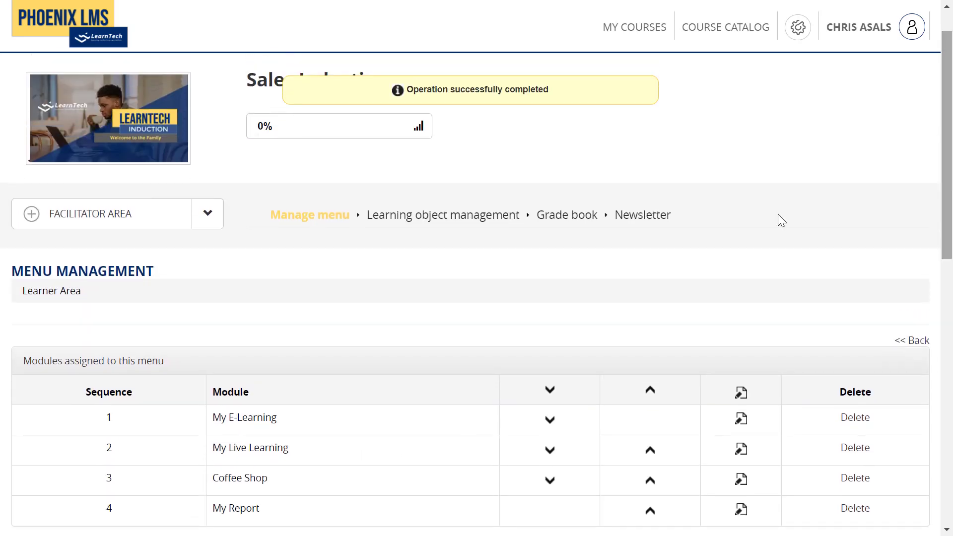
click(176, 217)
click(117, 250)
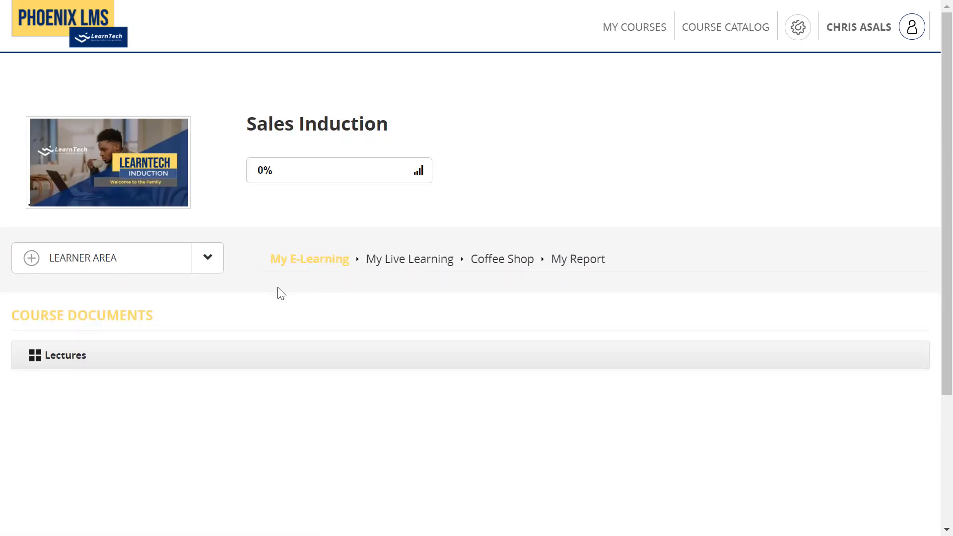
click(409, 259)
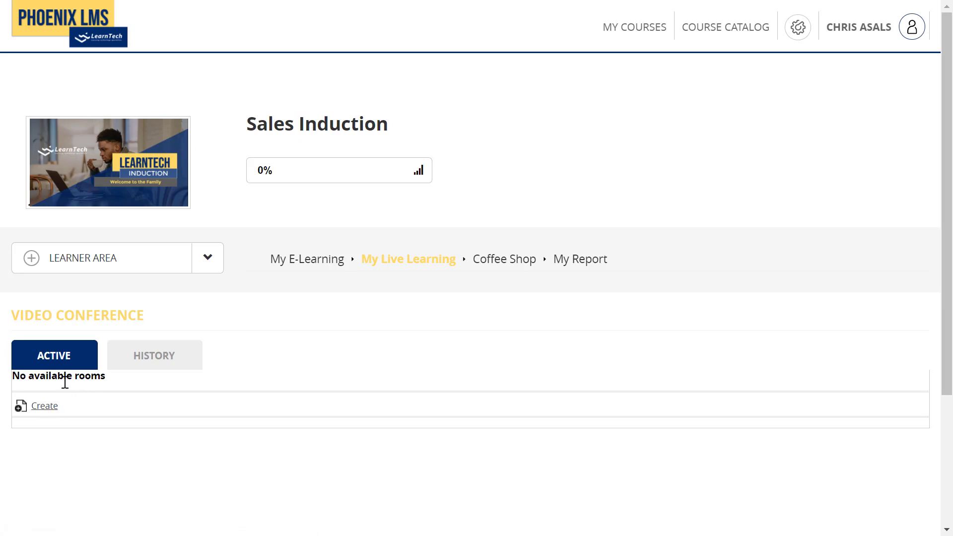
Start a new video conference named "Monthly Live Learning Session" with start date 11/06/2021.
click(46, 407)
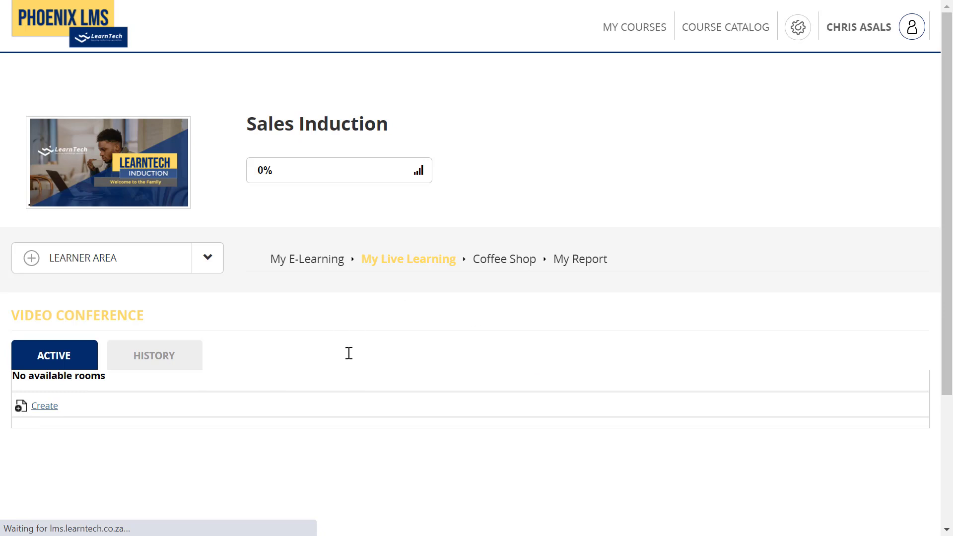
click(373, 346)
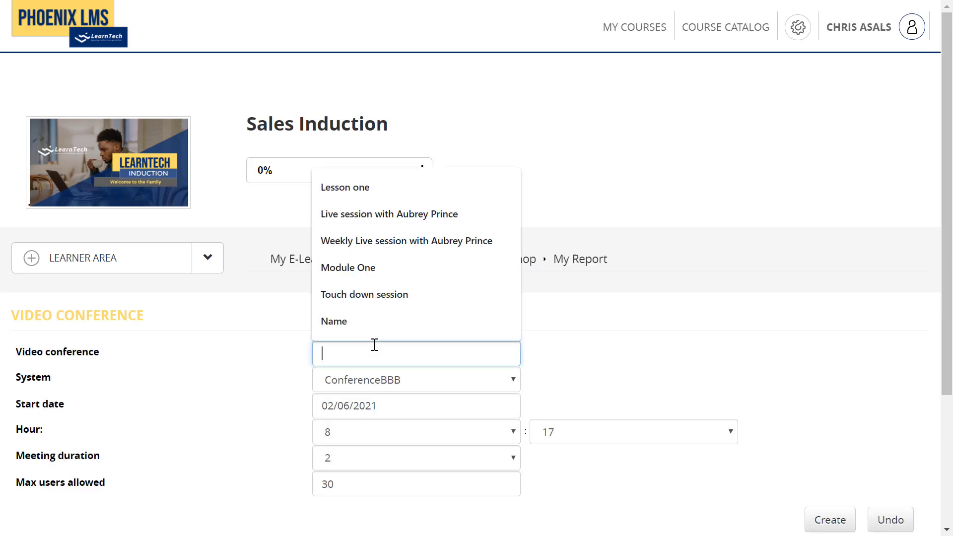
text(Mon)
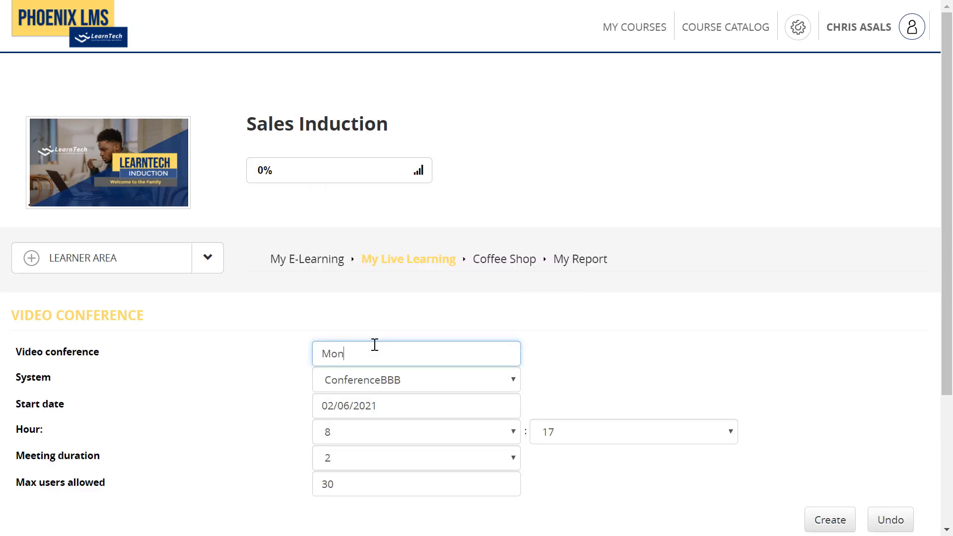
text(thly Live Learning Session)
click(415, 405)
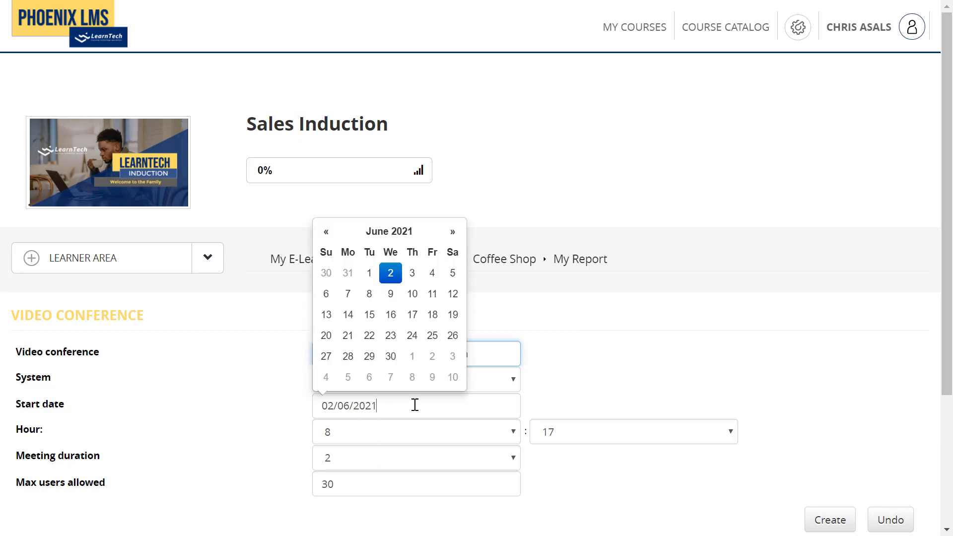
click(432, 294)
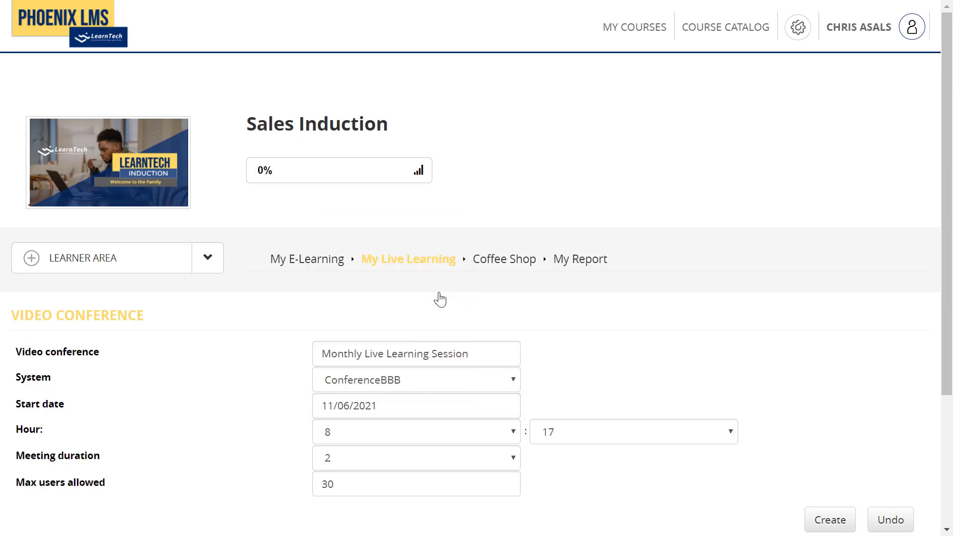
Set the video conference's start time to 9:0 and its meeting duration to 2.
click(356, 441)
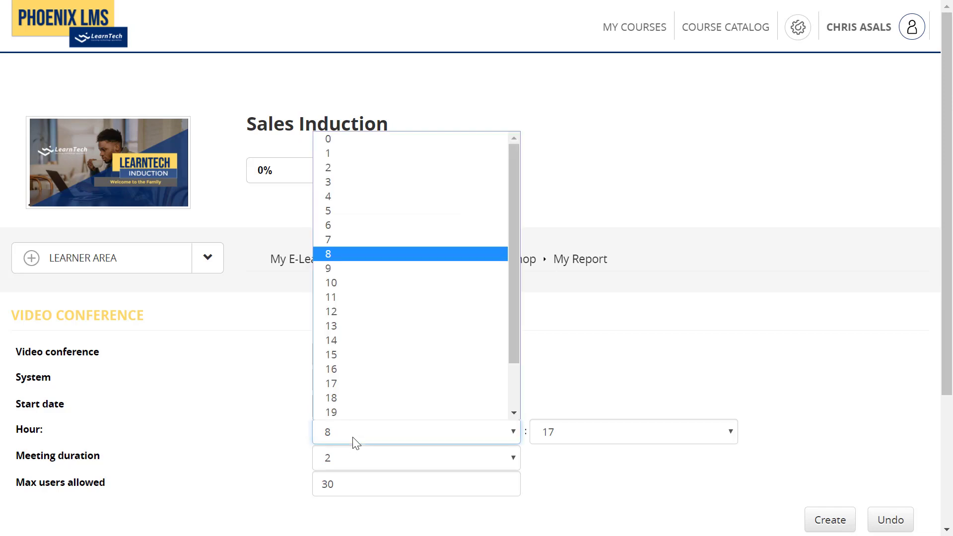
click(376, 278)
click(551, 433)
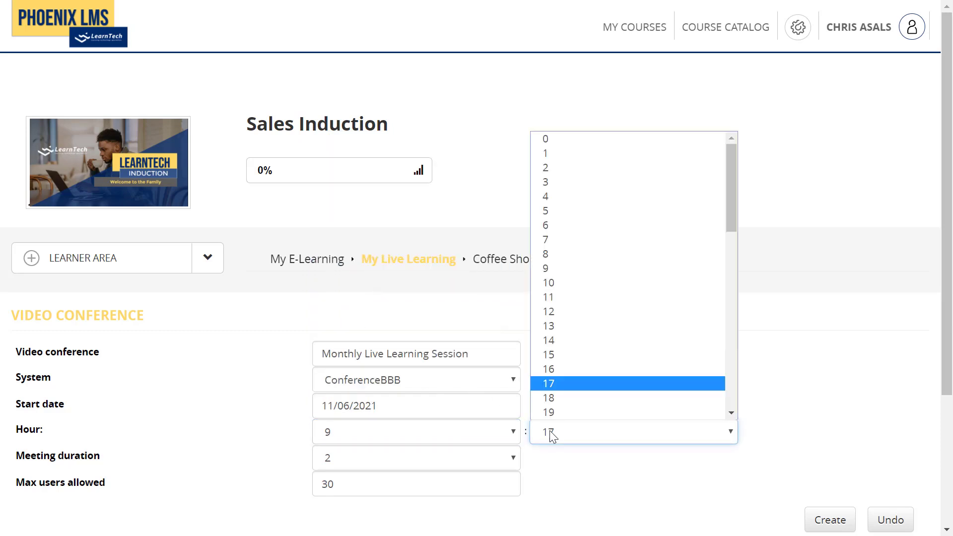
click(568, 143)
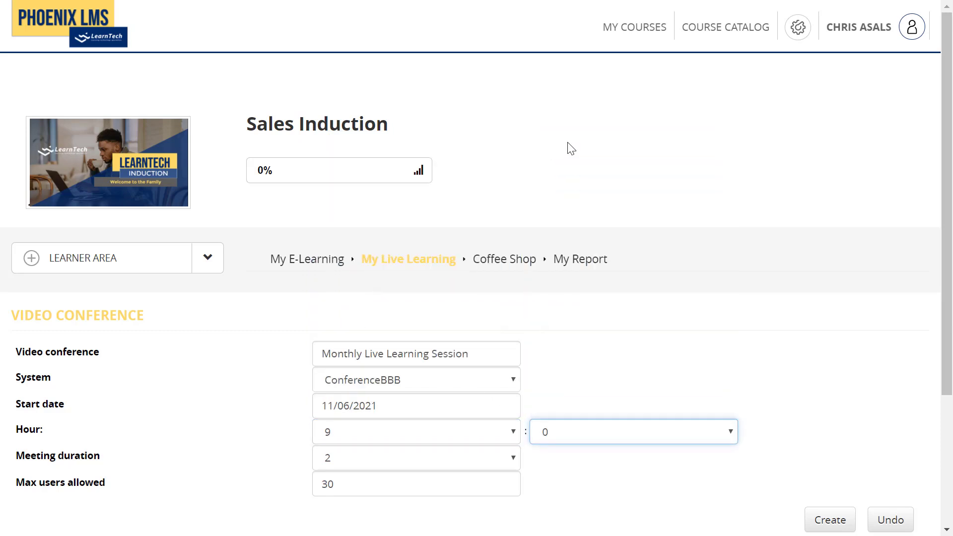
click(340, 464)
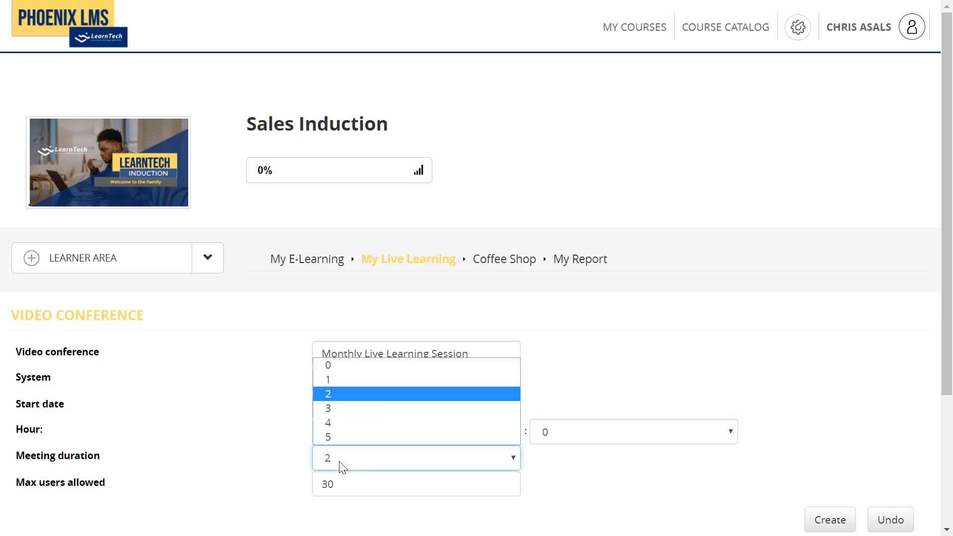
click(332, 397)
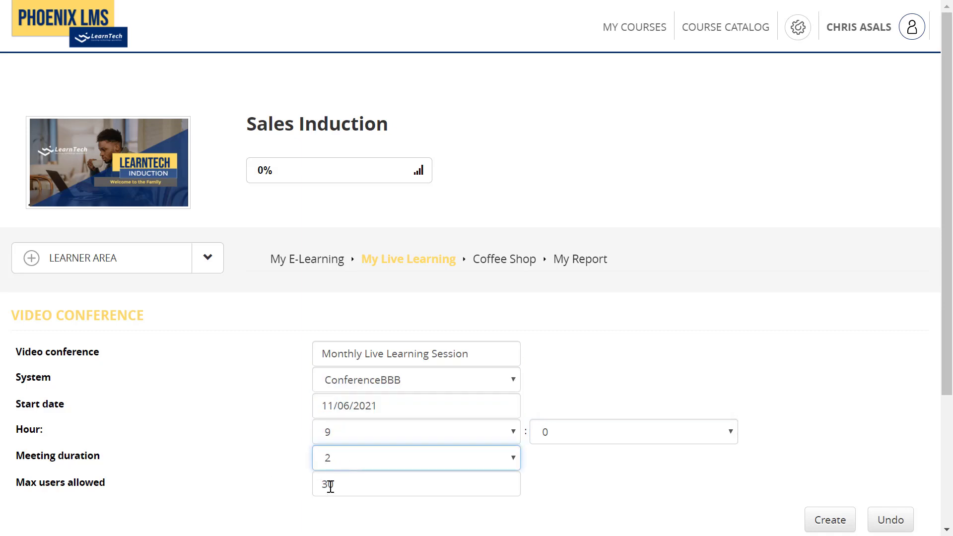
Set the maximum users allowed to 300 and create the video conference.
click(328, 485)
double_click(328, 485)
text(300)
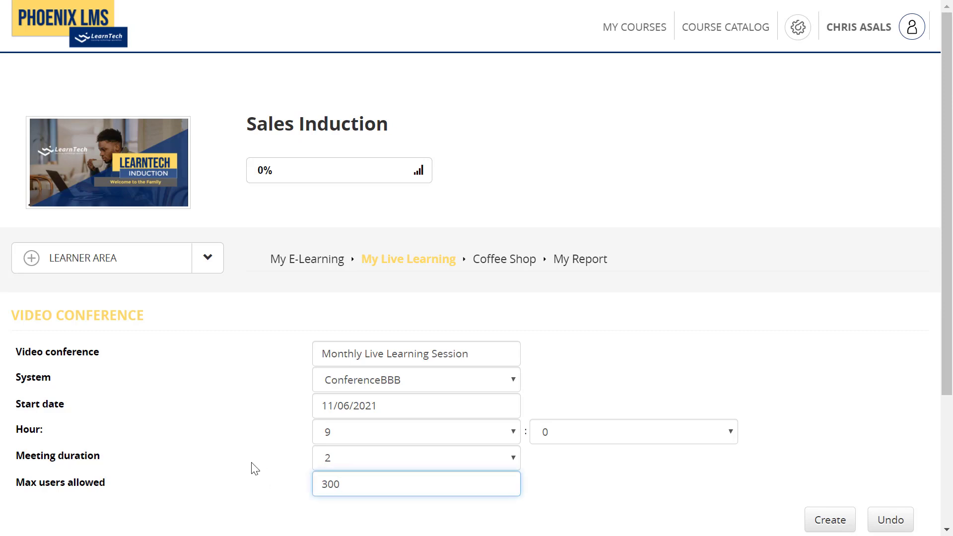
click(808, 415)
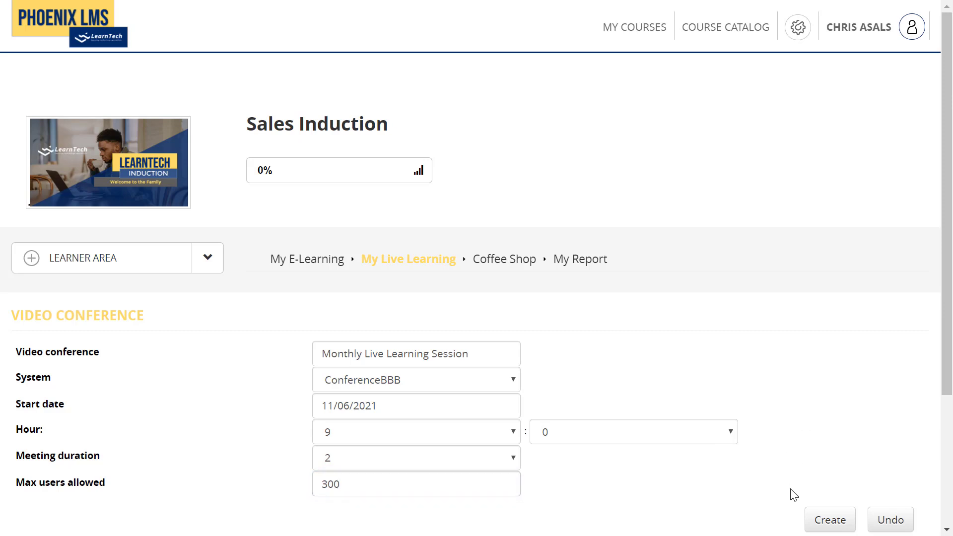
click(822, 520)
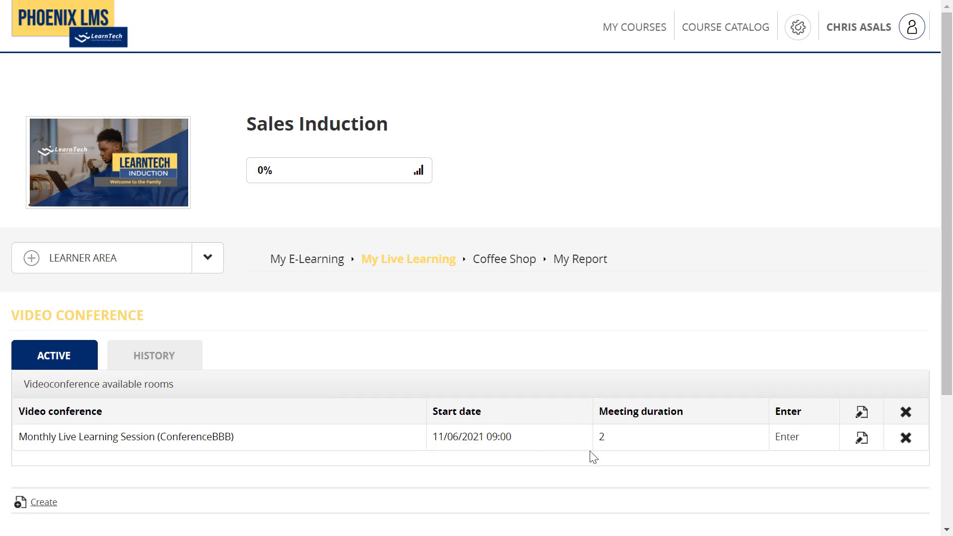
Enter the Monthly Live Learning Session room and join the audio as Listen only.
click(788, 440)
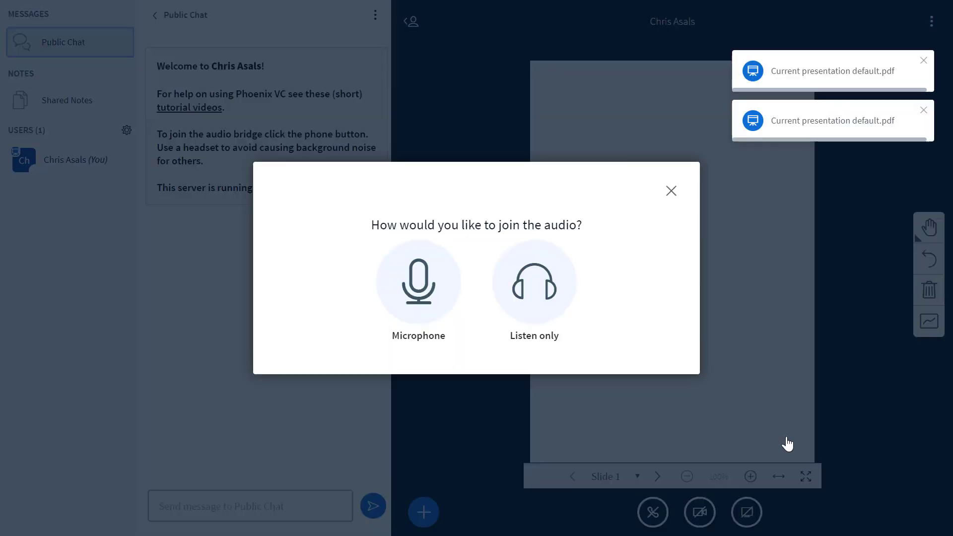
click(499, 285)
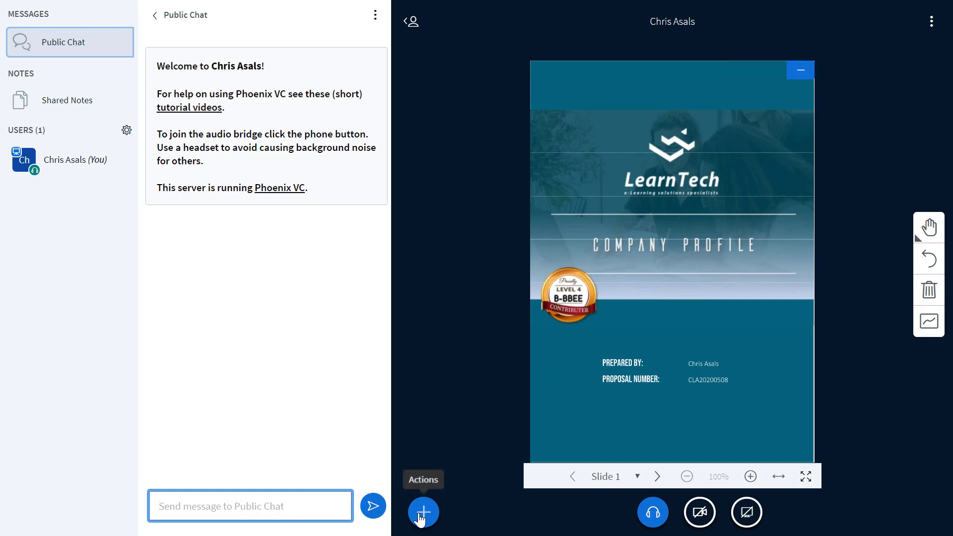
Examine the room's presenter actions, whiteboard tools, public chat field and user management options.
click(424, 511)
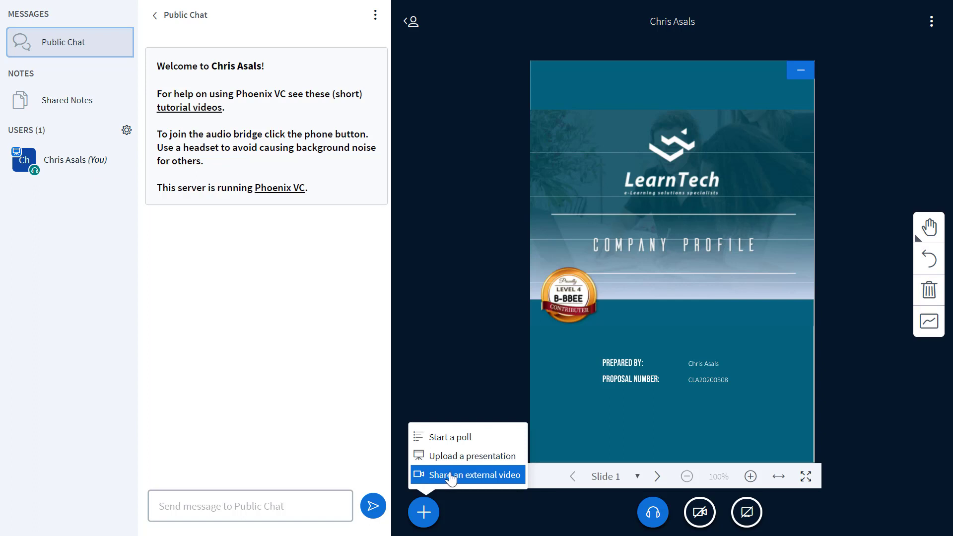
click(480, 376)
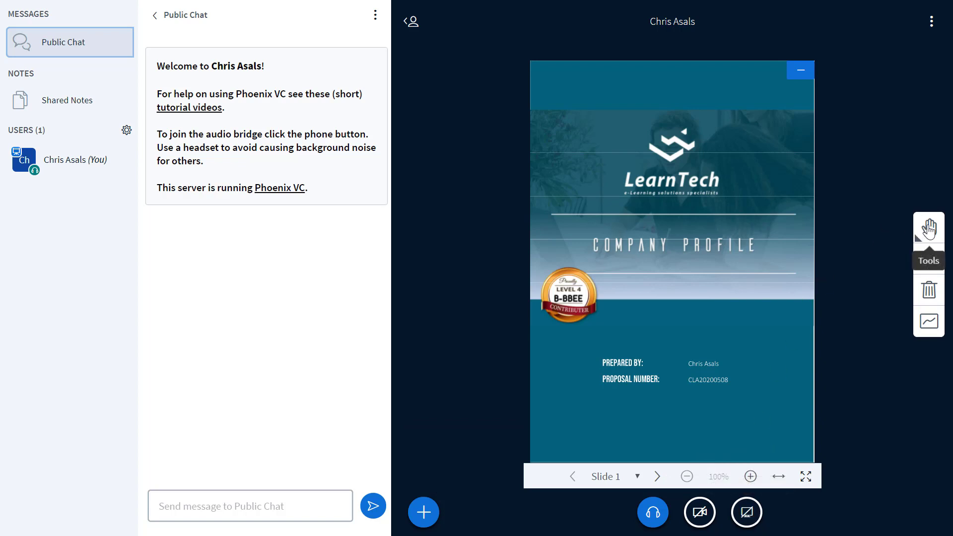
click(928, 229)
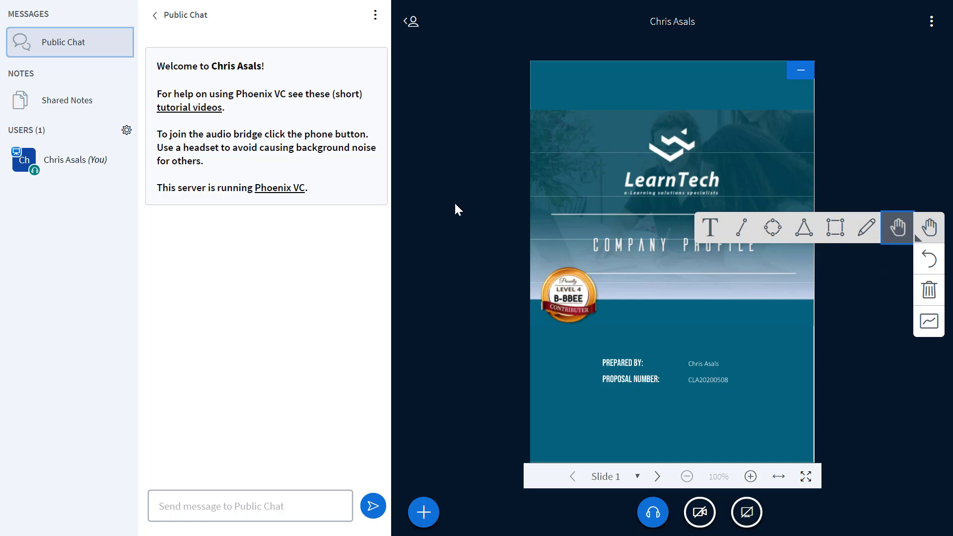
click(190, 504)
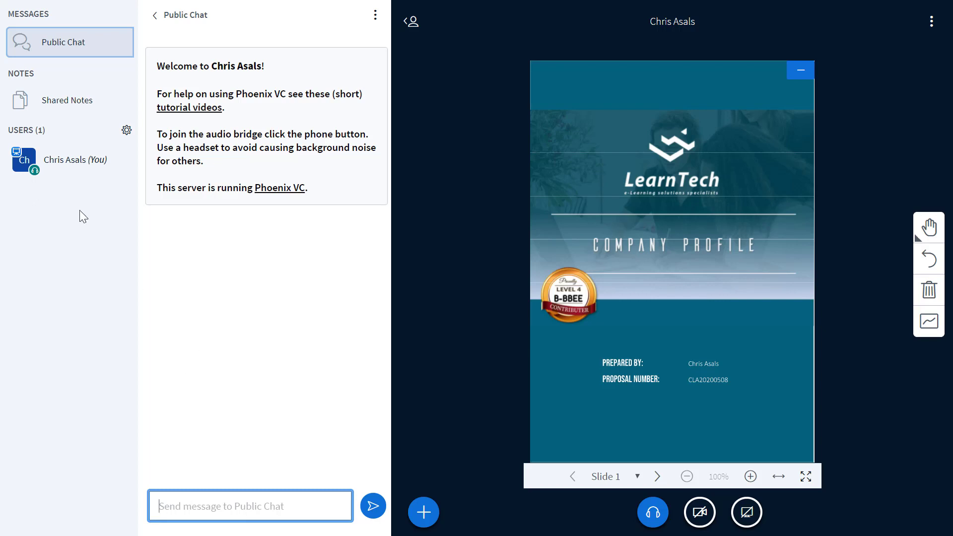
click(126, 131)
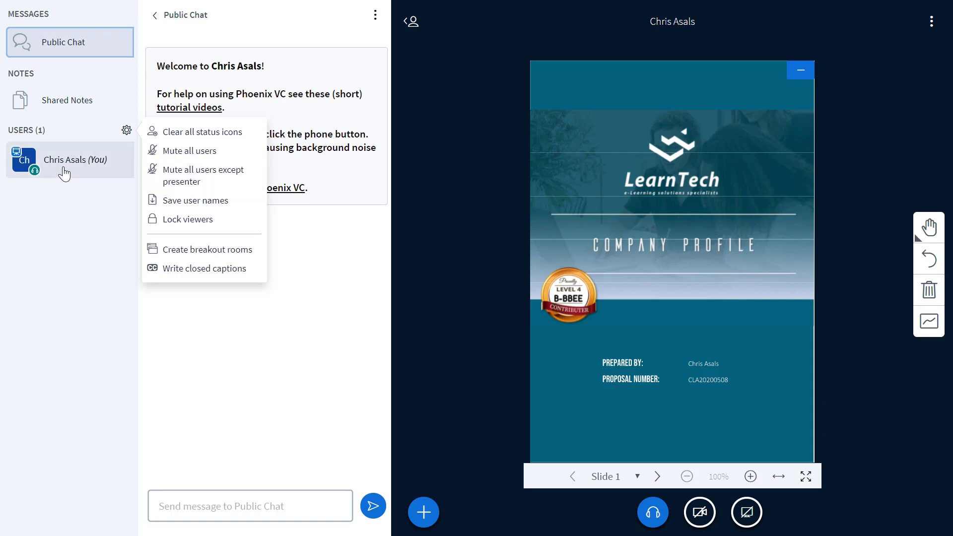
Set your own status in the conference room to Raise.
click(64, 170)
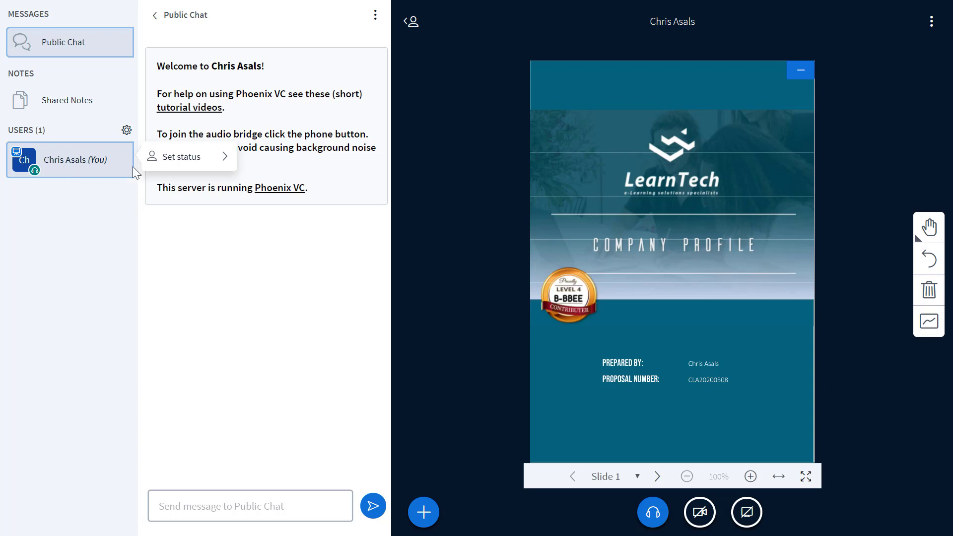
click(186, 157)
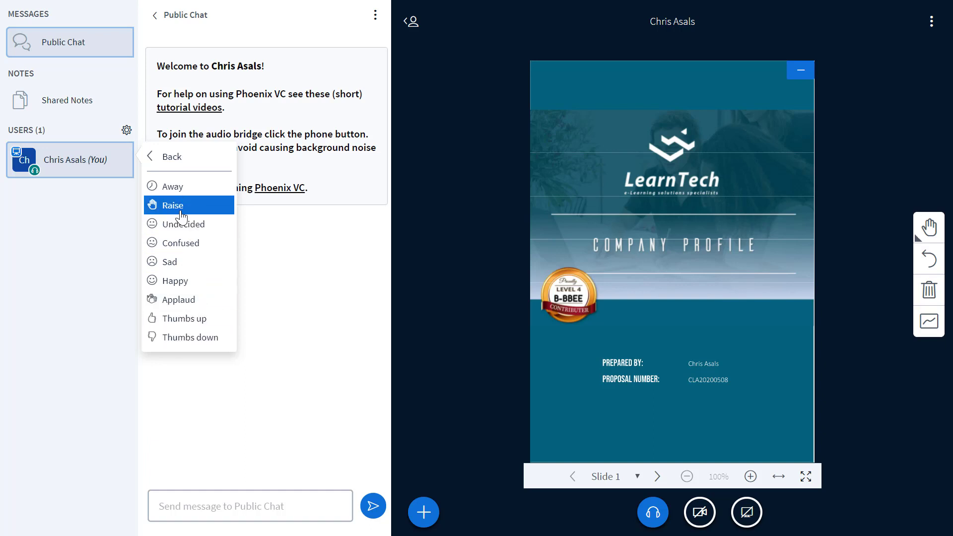
click(181, 217)
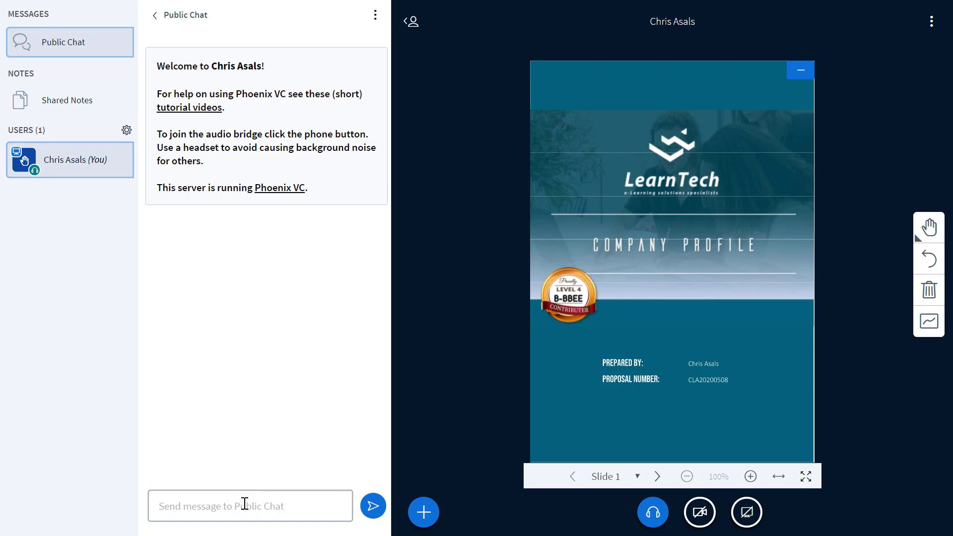
Close the conference room and return to the course's video conference page in full screen.
click(477, 55)
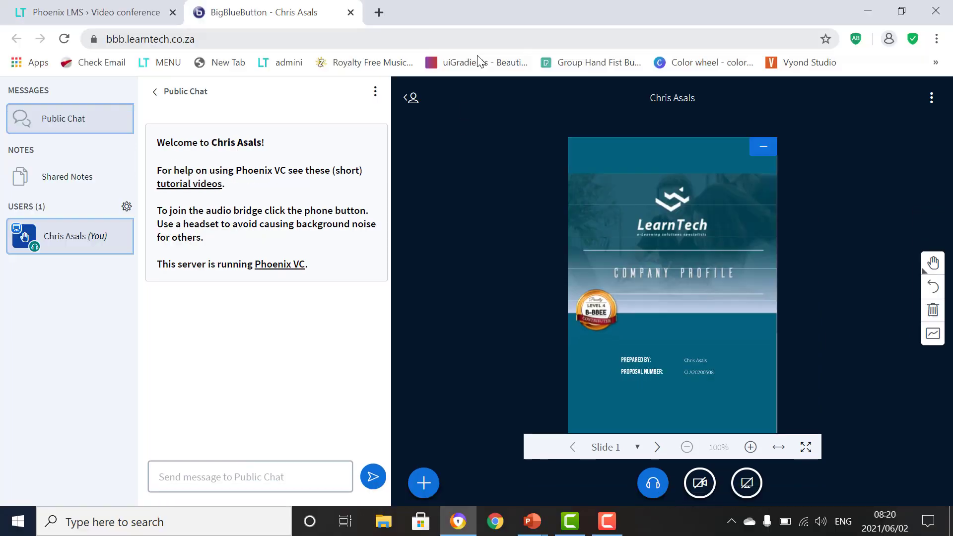
click(349, 15)
key(F11)
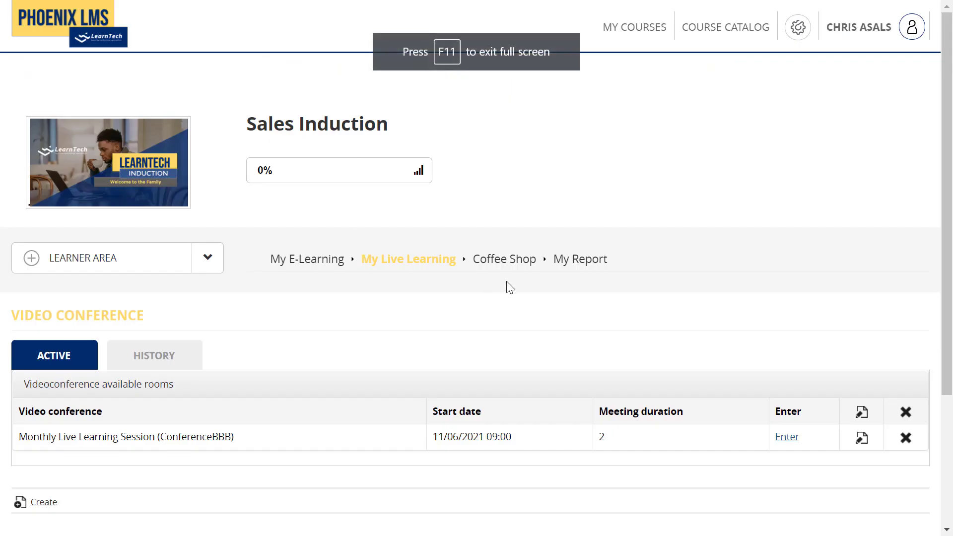
Add a new forum in the course's Coffee Shop area, title it Coffee Shop and clear its placeholder description.
click(504, 259)
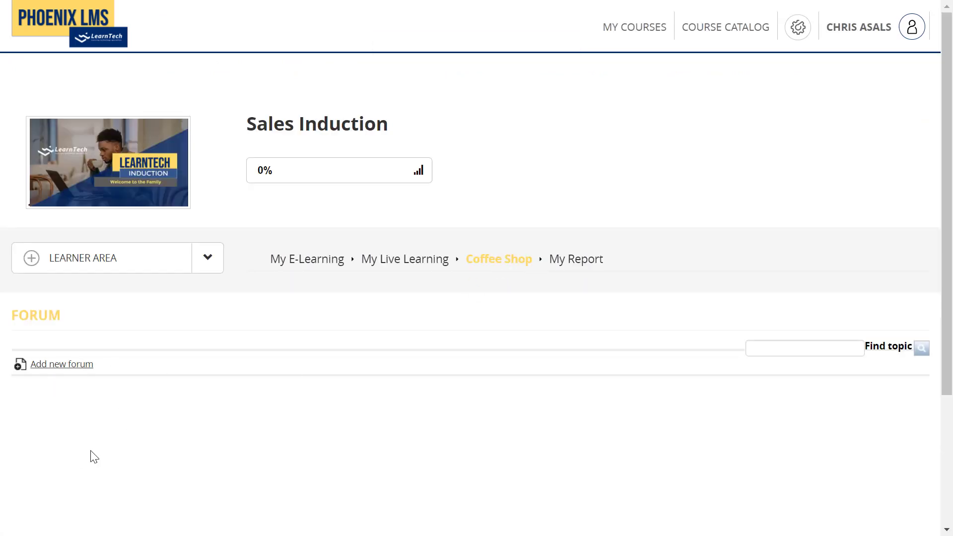
click(56, 370)
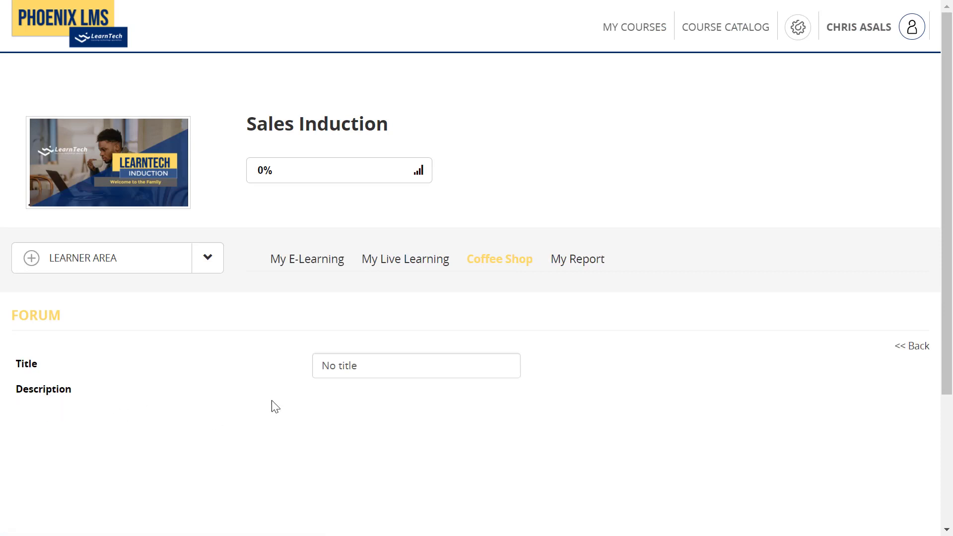
click(376, 374)
key(ctrl+shift+Left)
key(ctrl+shift+Left)
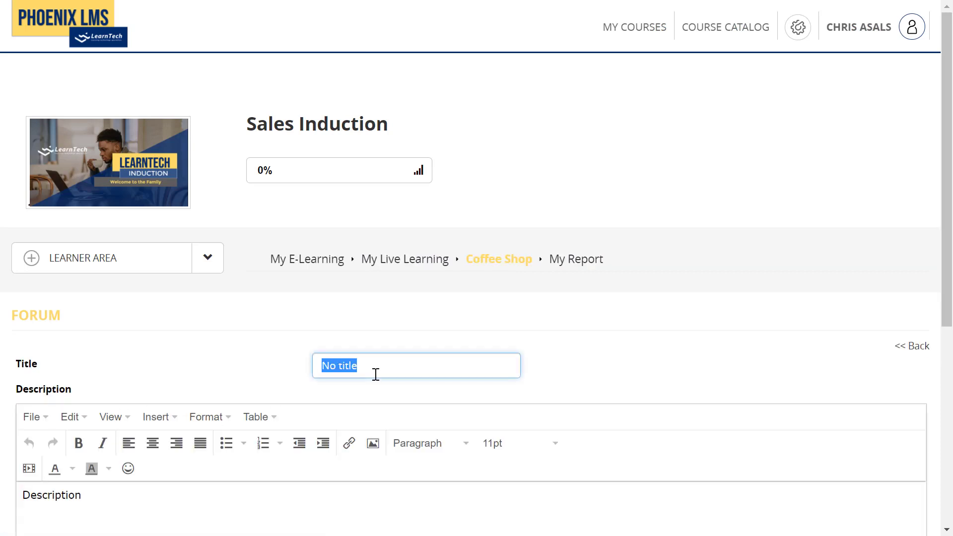
text(Coffee)
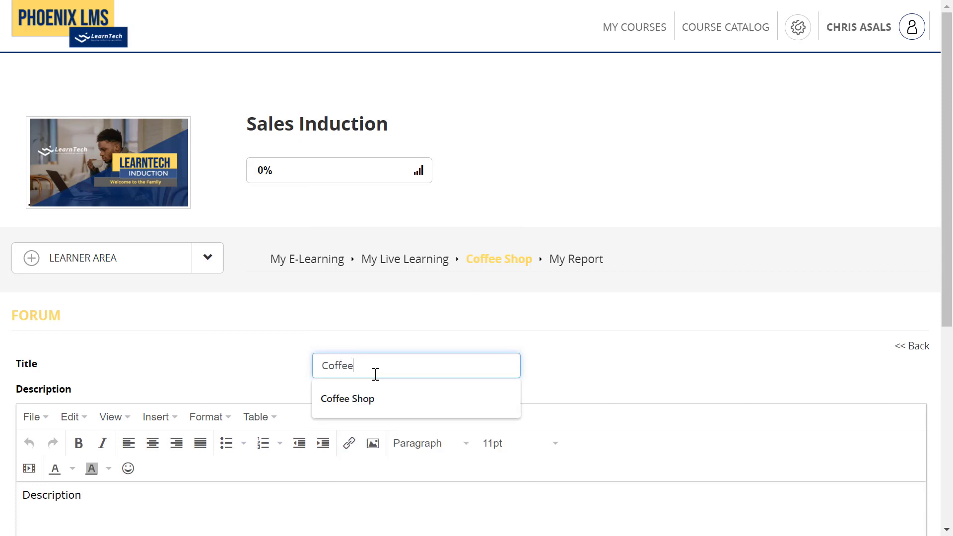
key(Down)
key(Return)
click(172, 512)
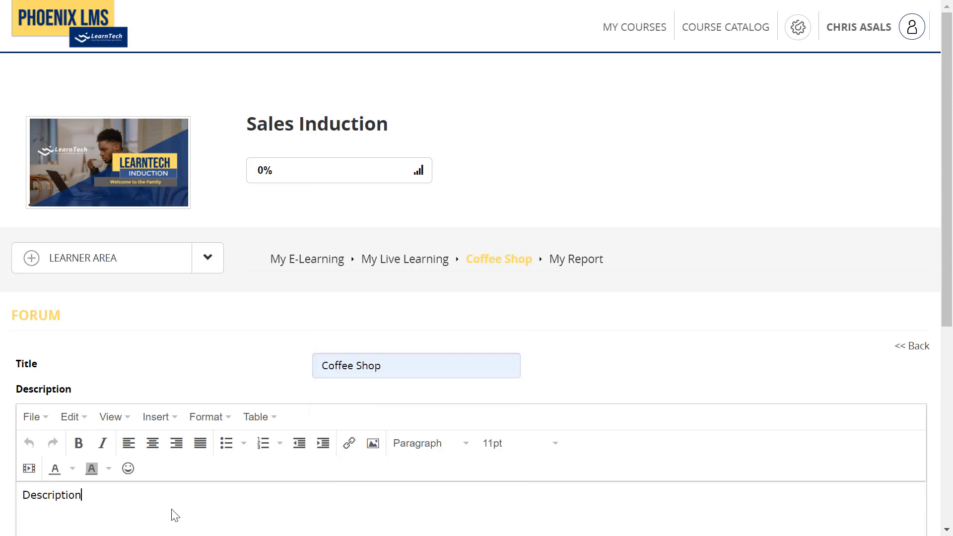
key(ctrl+a)
key(BackSpace)
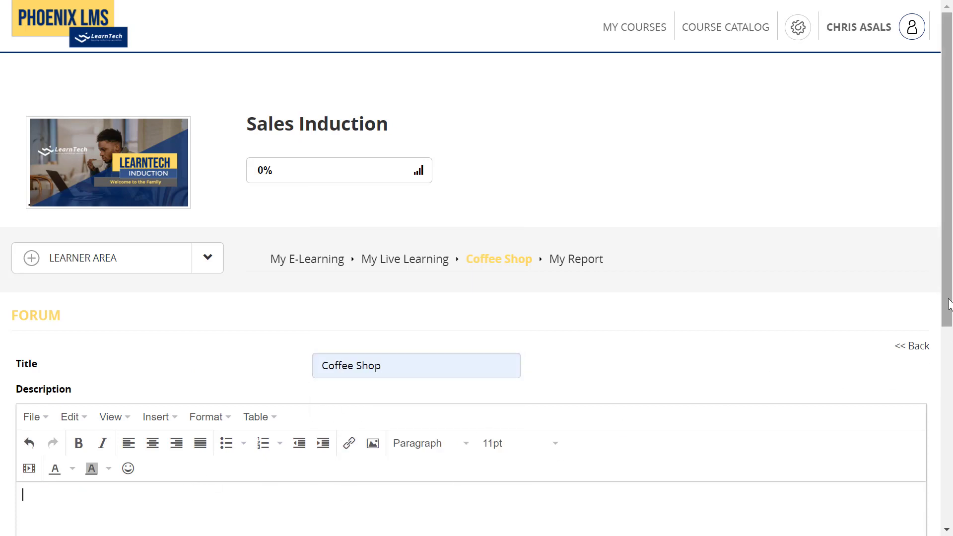
Insert the Coffee-shop image from the LearnTech- Induction folder into the forum description and save the forum.
drag(947, 314, 947, 411)
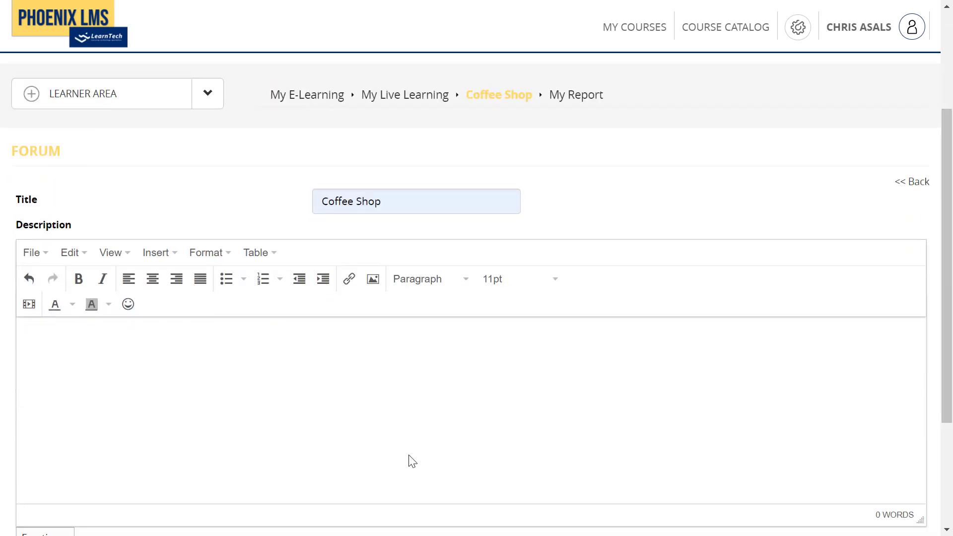
click(372, 283)
click(637, 252)
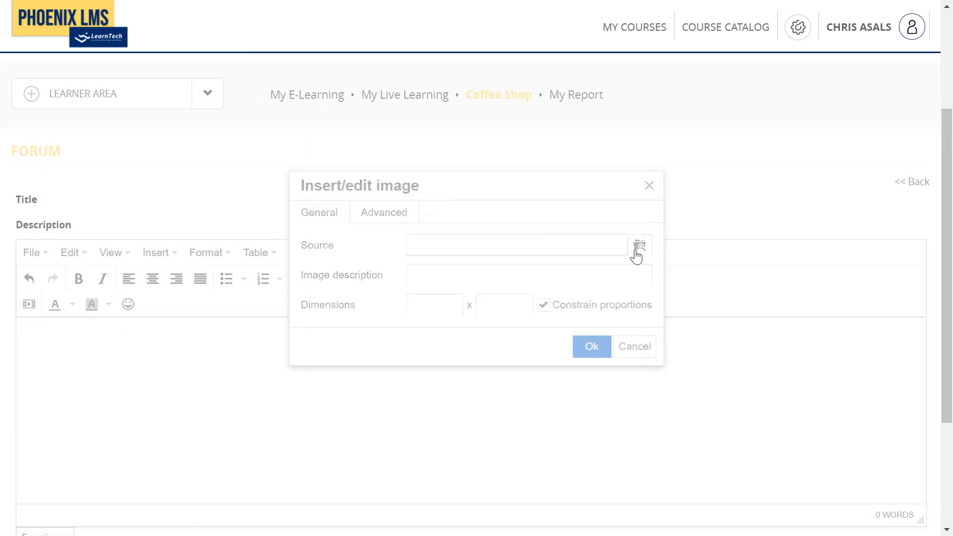
click(200, 121)
click(521, 113)
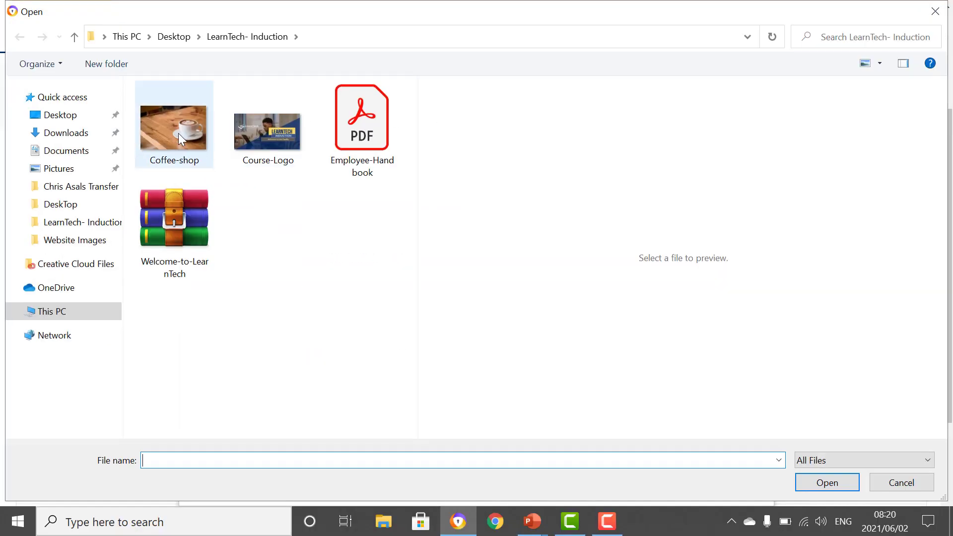
click(172, 130)
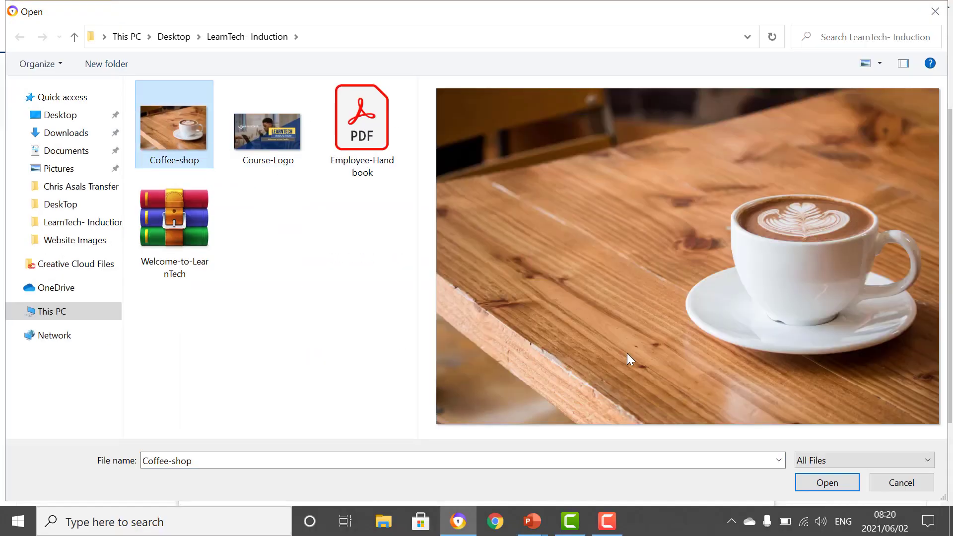
click(826, 482)
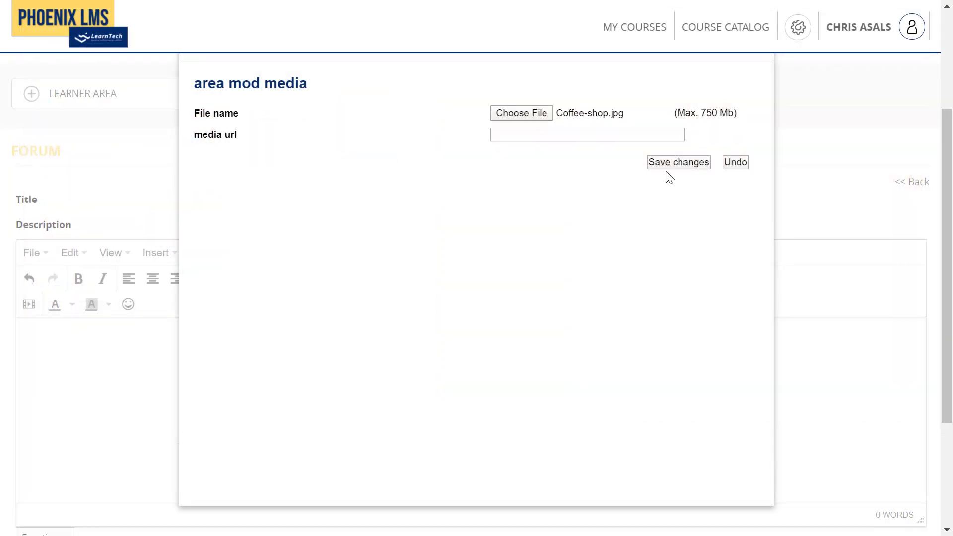
click(663, 167)
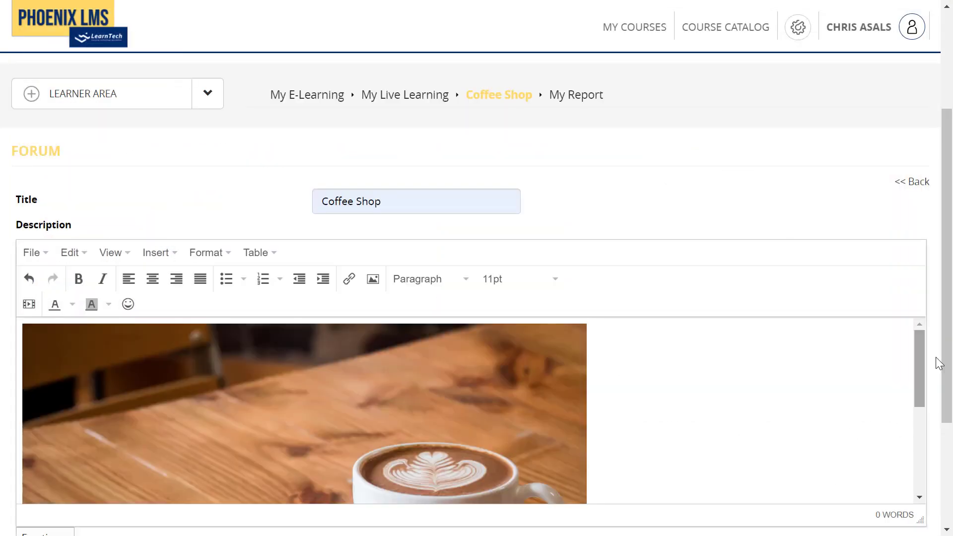
scroll(949, 347, down, 3)
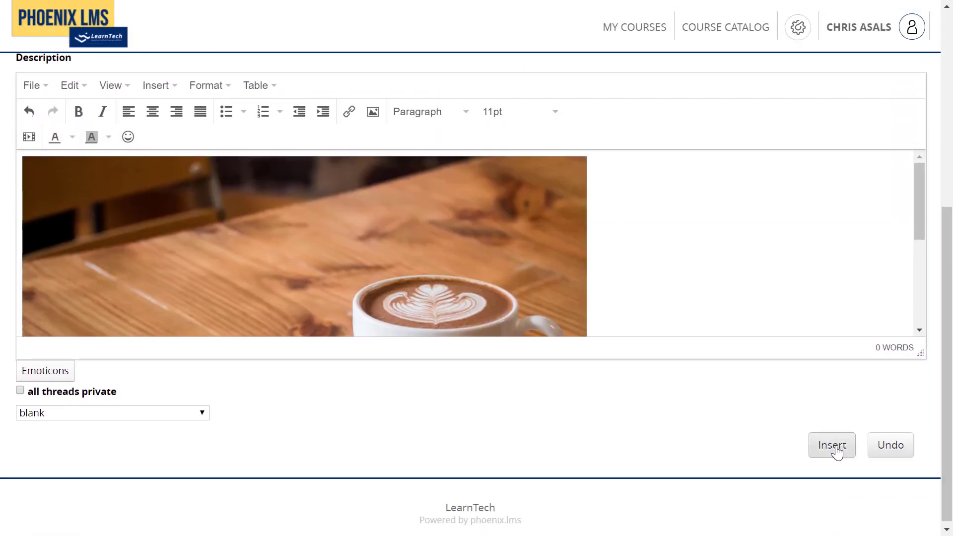
click(836, 448)
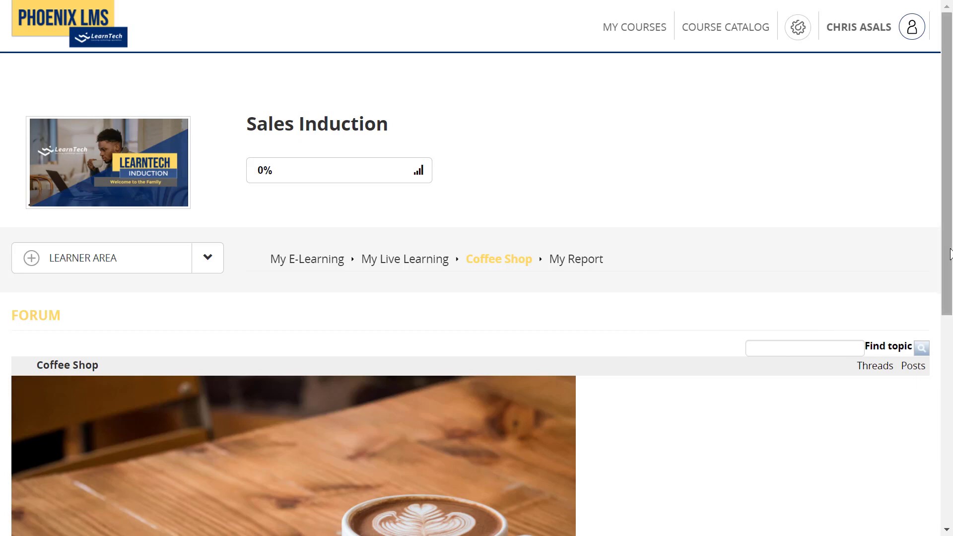
Review the Coffee Shop forum and its thread list, along with the course's My Report and My E-Learning pages.
scroll(950, 365, down, 3)
mouse_move(952, 359)
mouse_down()
mouse_move(950, 375)
mouse_move(949, 363)
mouse_up()
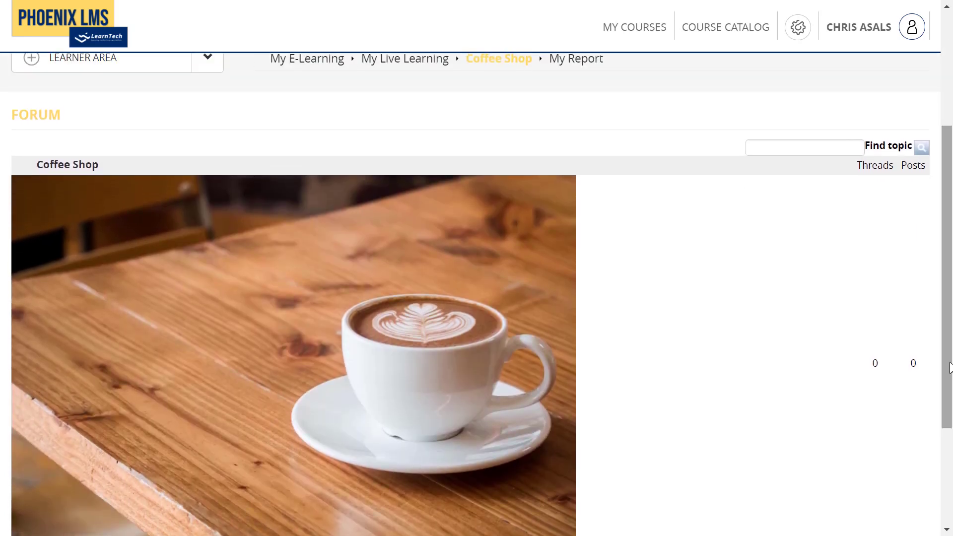
click(48, 165)
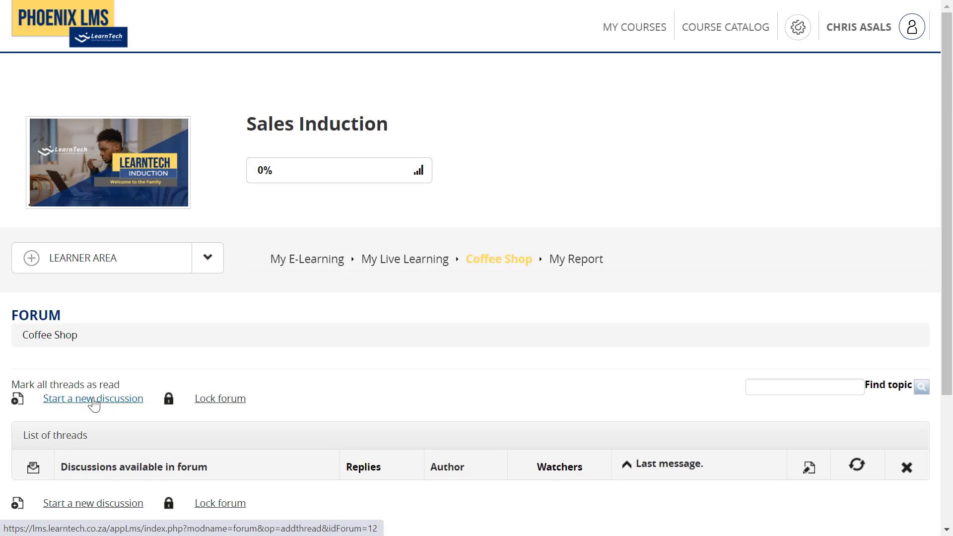
click(565, 260)
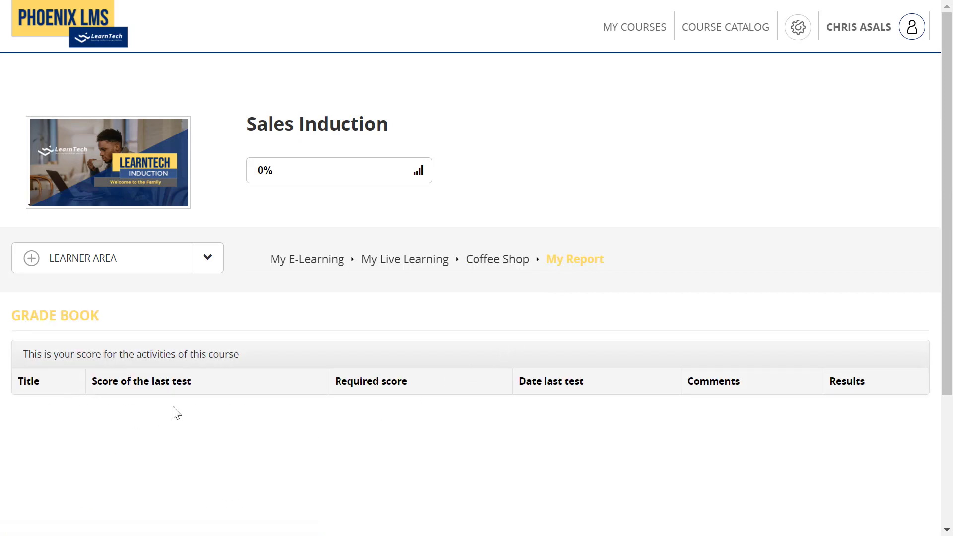
click(289, 263)
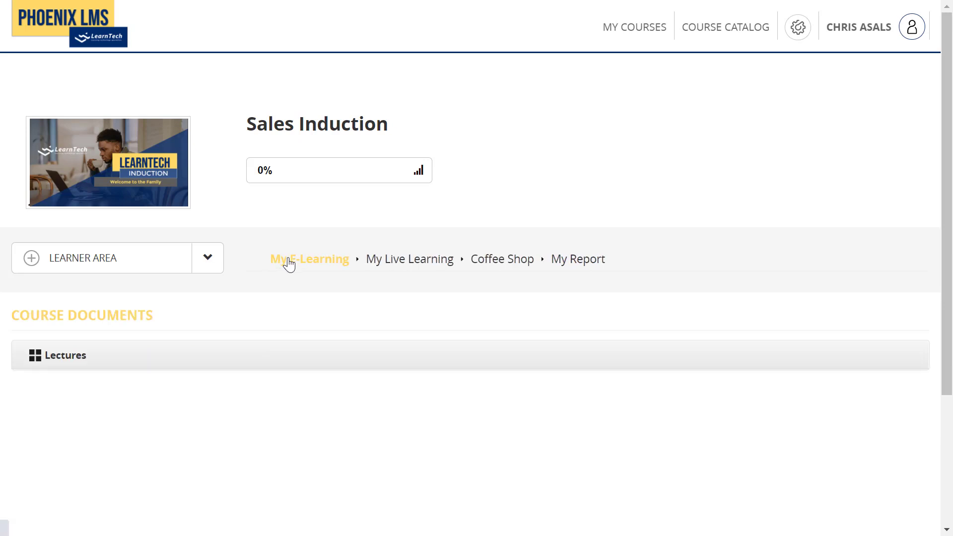
Switch to the course's Facilitator Area and start a new learning object among the course objects.
click(208, 259)
click(125, 320)
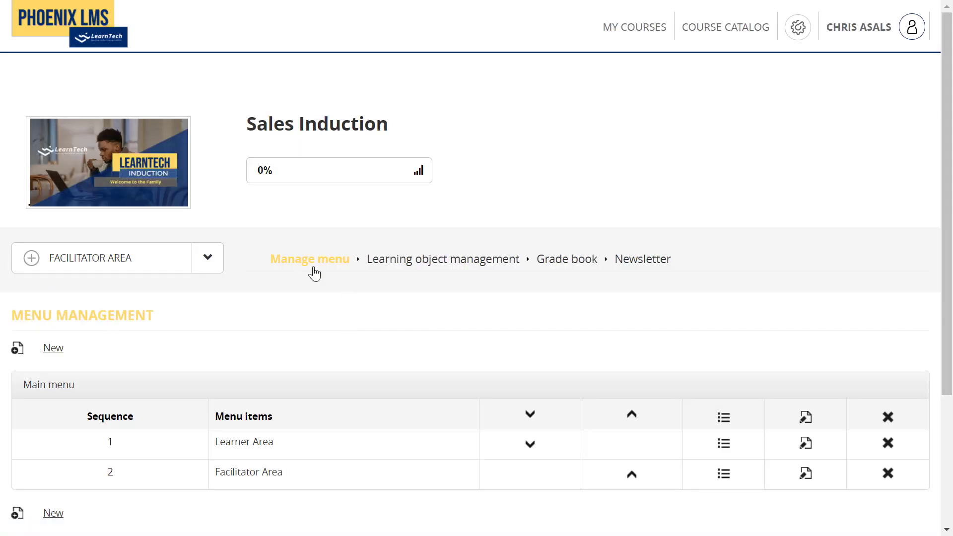
click(421, 266)
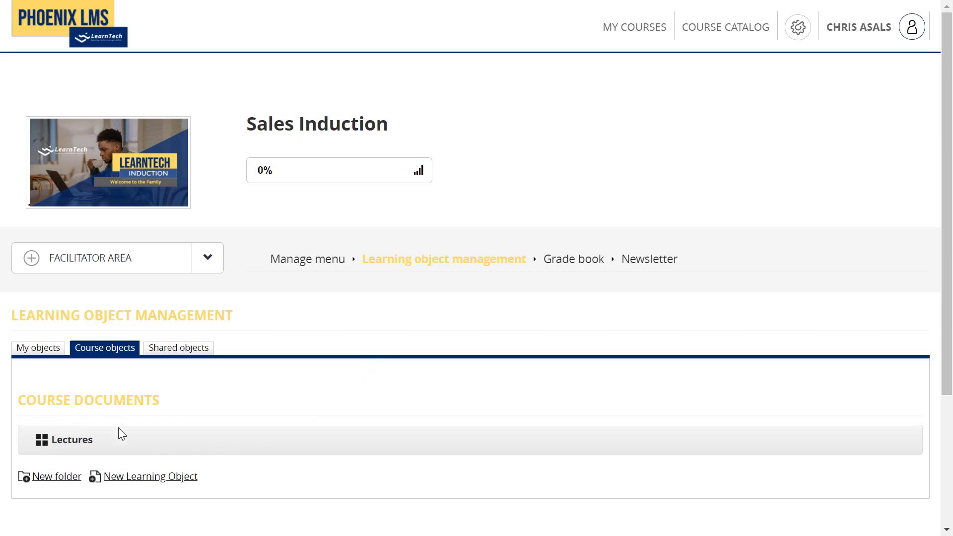
click(143, 478)
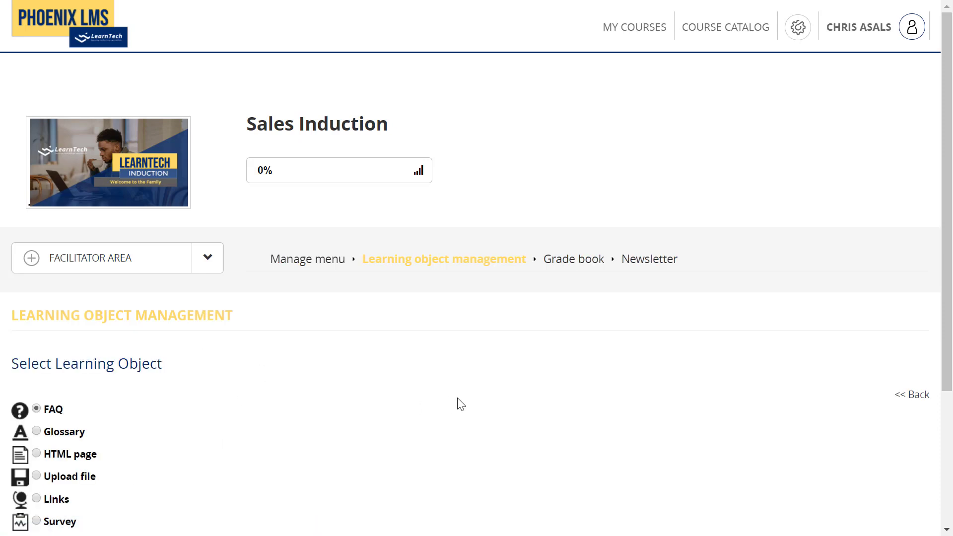
Create a SCORM learning object by uploading the Welcome-to-LearnTech package.
drag(946, 283, 947, 365)
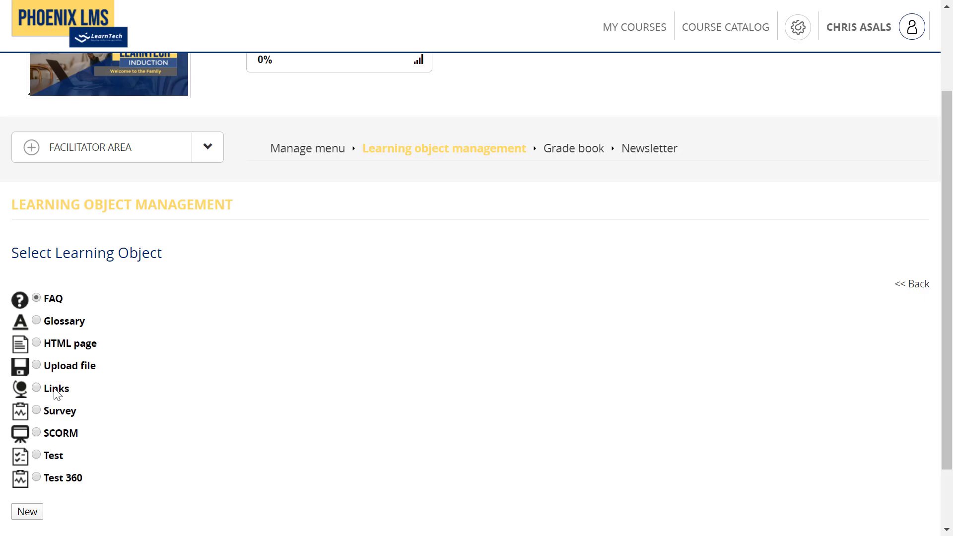
click(36, 432)
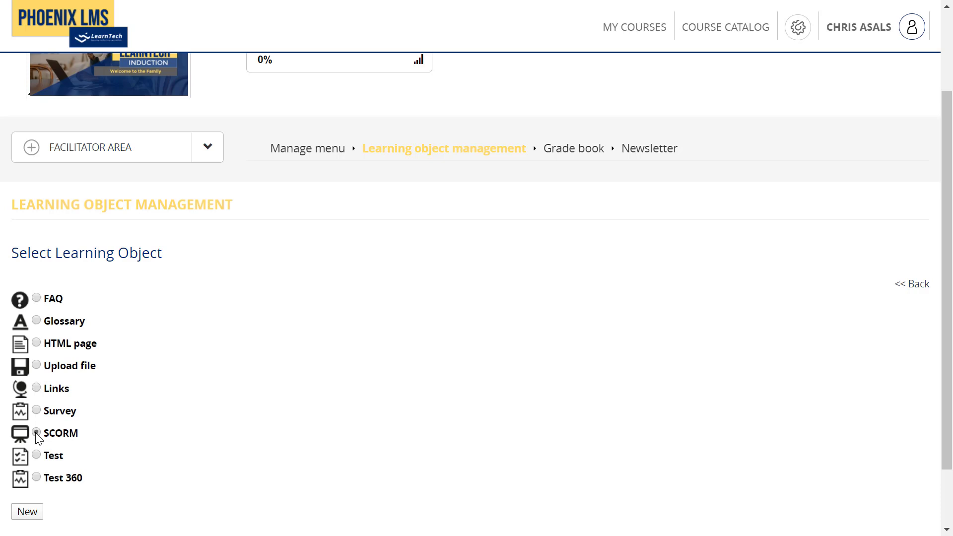
click(26, 513)
click(47, 445)
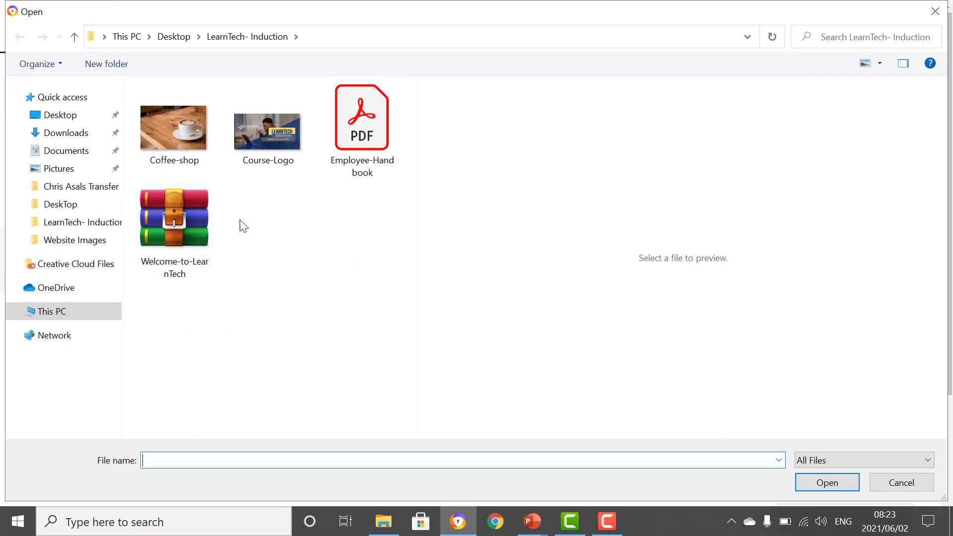
click(174, 228)
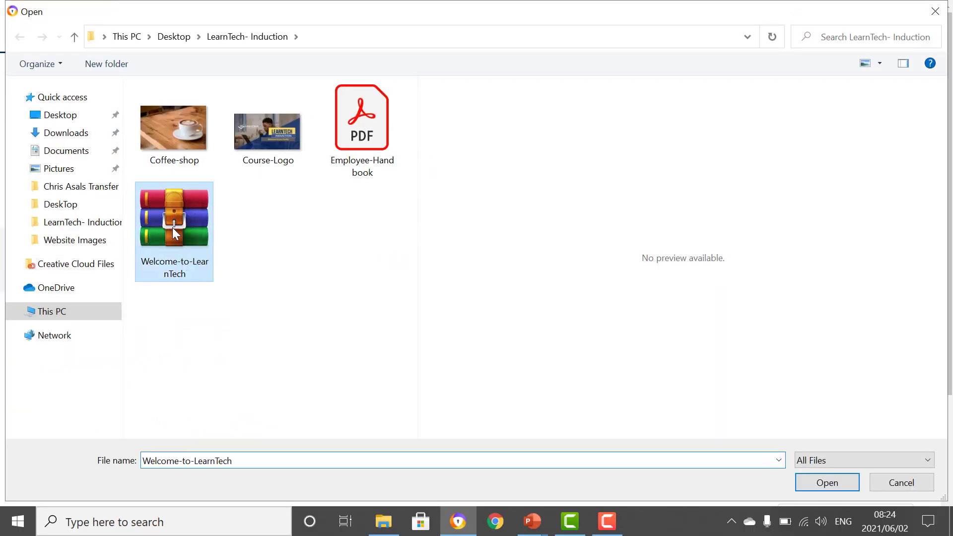
click(828, 488)
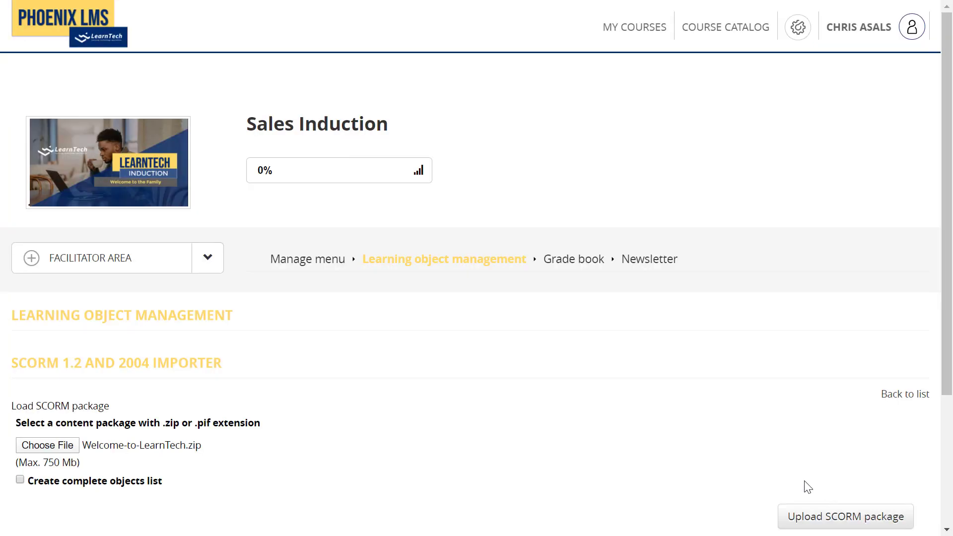
click(830, 516)
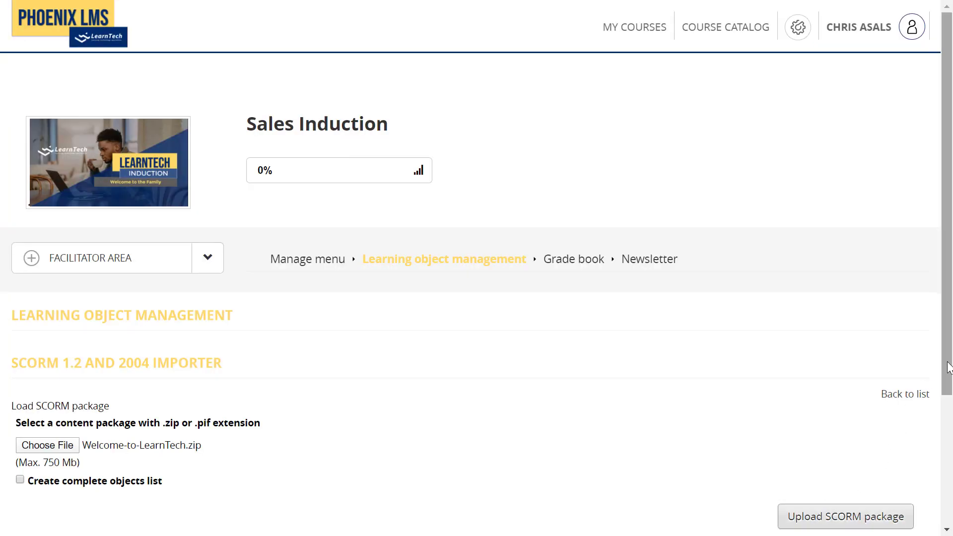
scroll(947, 496, down, 4)
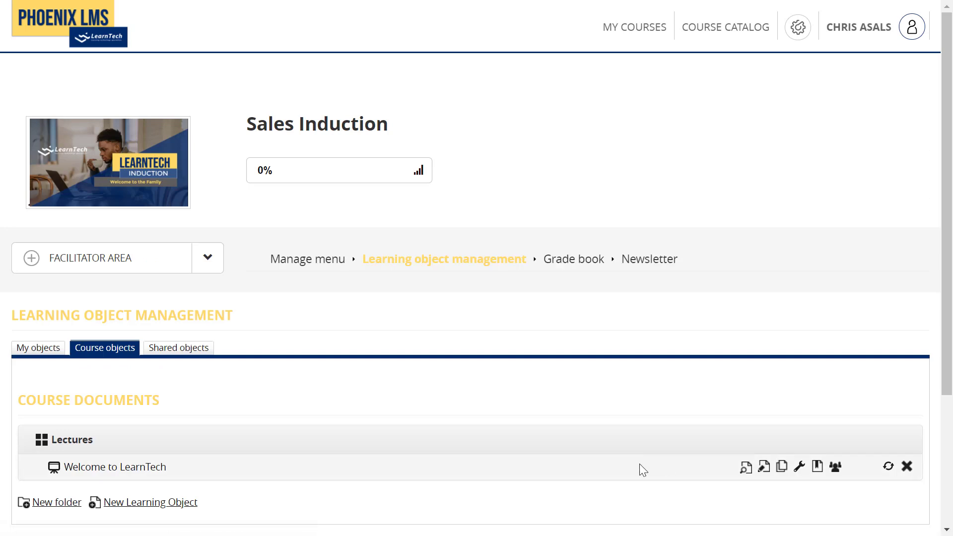
Start another new learning object of the Upload file type in the course objects.
click(149, 503)
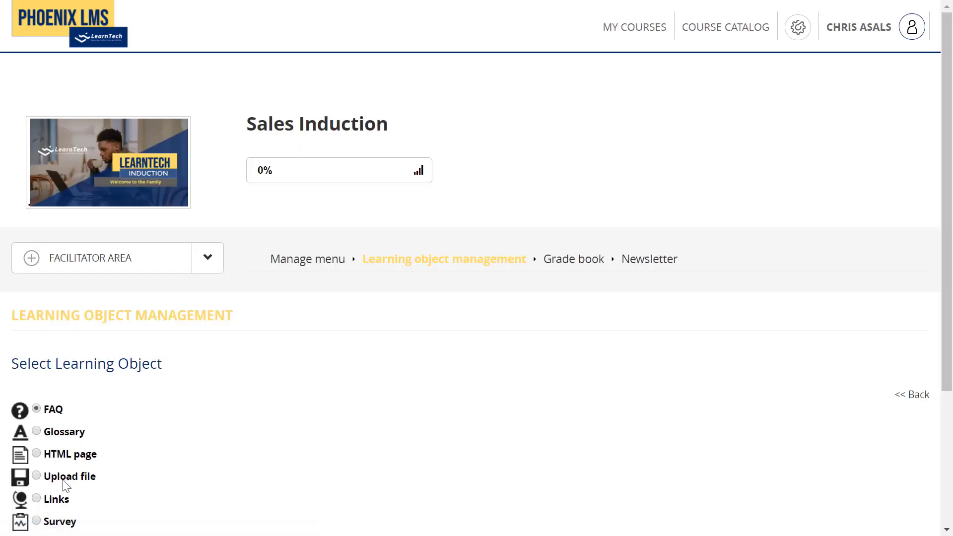
click(59, 478)
scroll(936, 400, down, 1)
scroll(936, 407, down, 3)
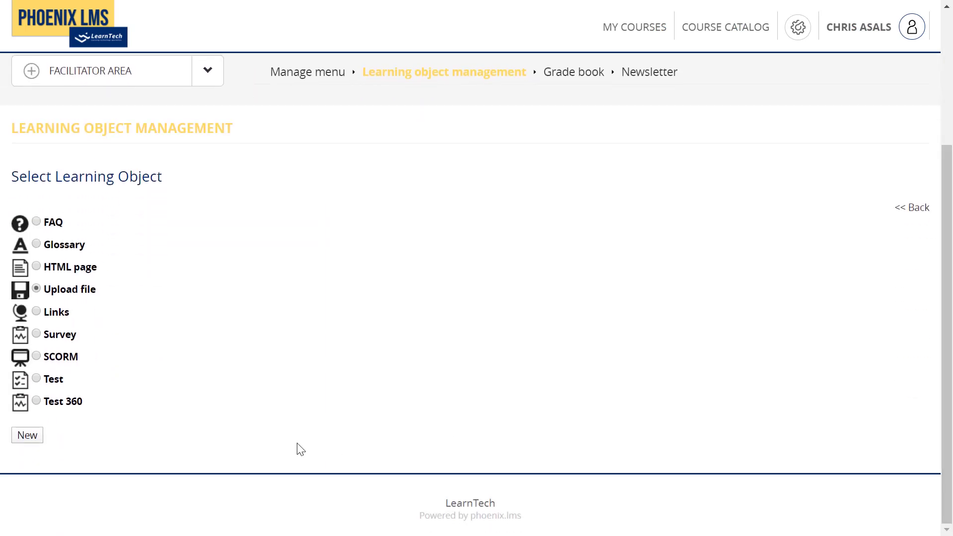
click(28, 435)
Title the file upload Employee Handbook, attach Employee-Handbook.pdf and insert it into the course objects.
double_click(363, 405)
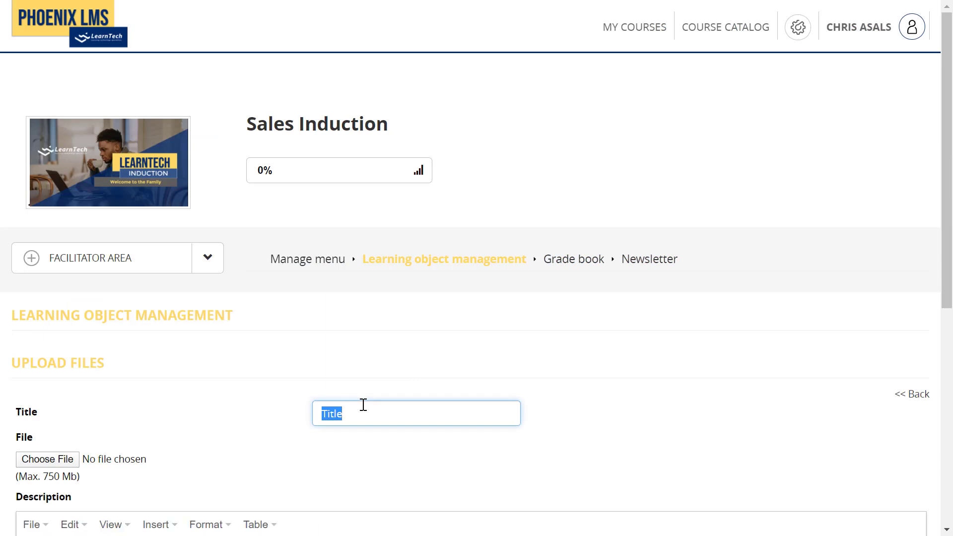
text(Empl)
key(Down)
key(Return)
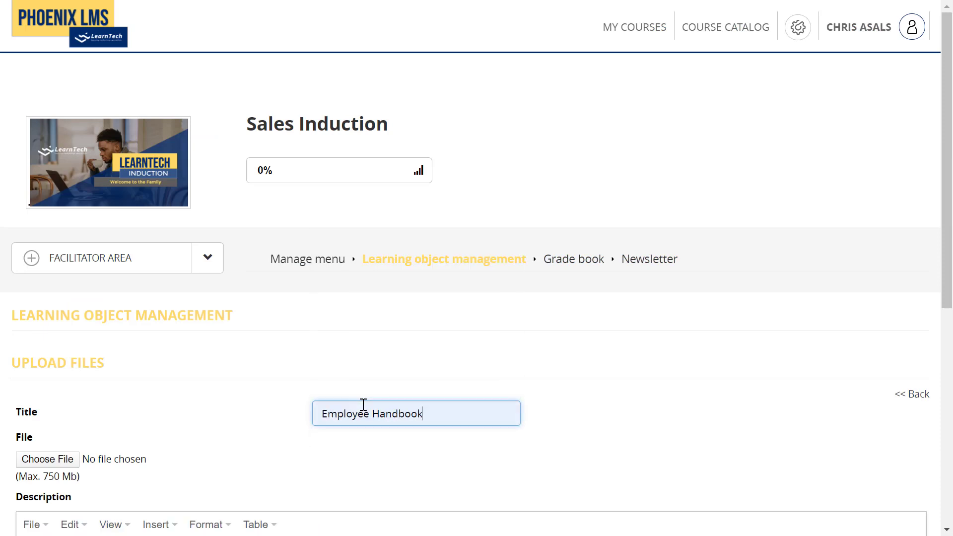
click(45, 454)
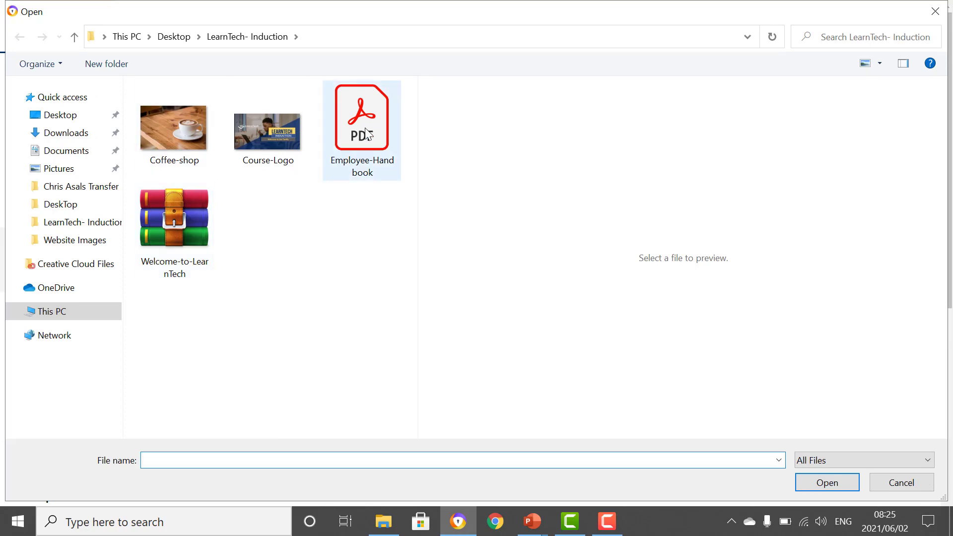
click(366, 135)
double_click(364, 139)
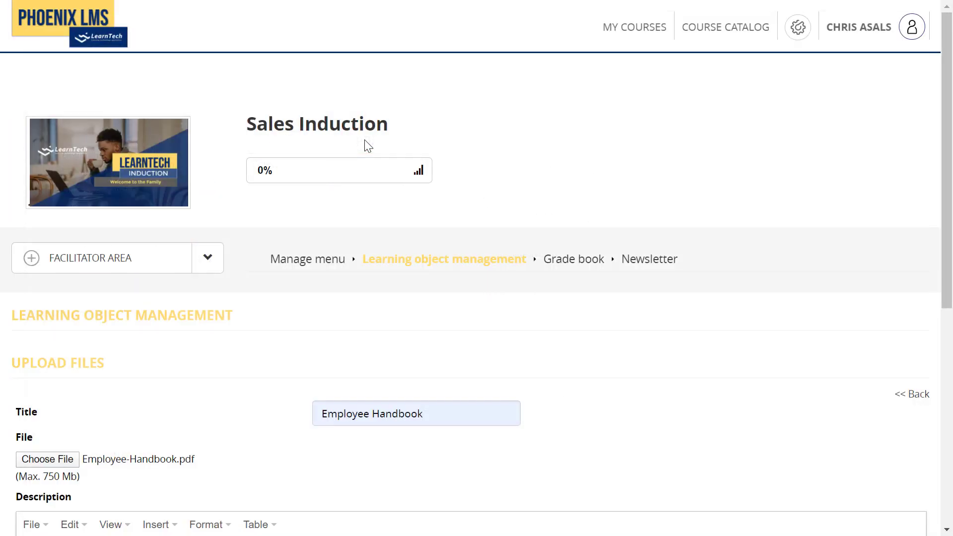
drag(948, 275, 948, 490)
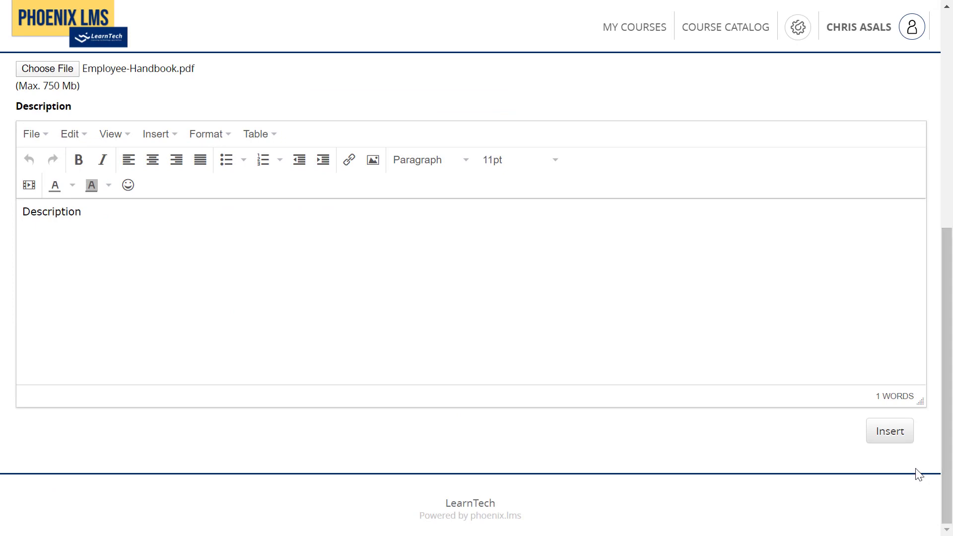
click(894, 439)
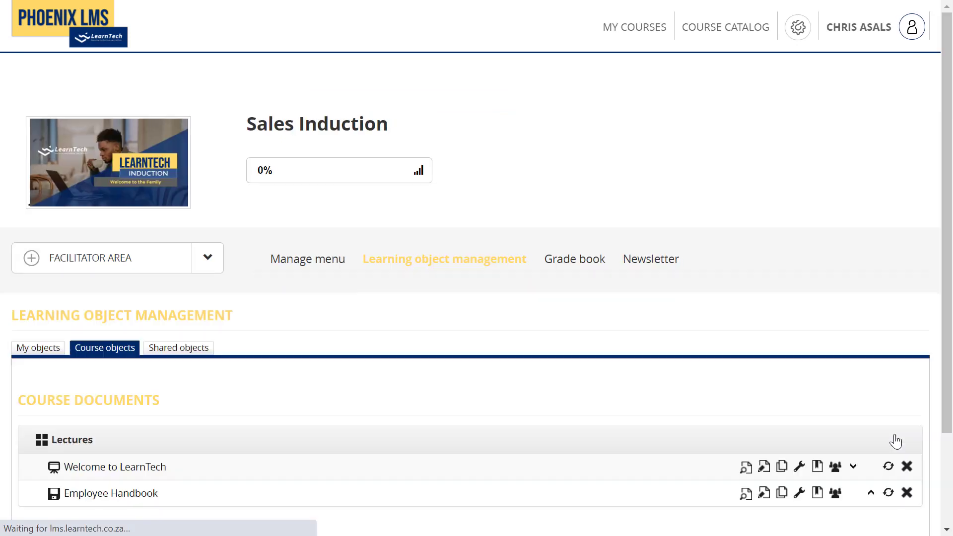
Start a new learning object of the Test type in the course objects.
drag(945, 266, 945, 366)
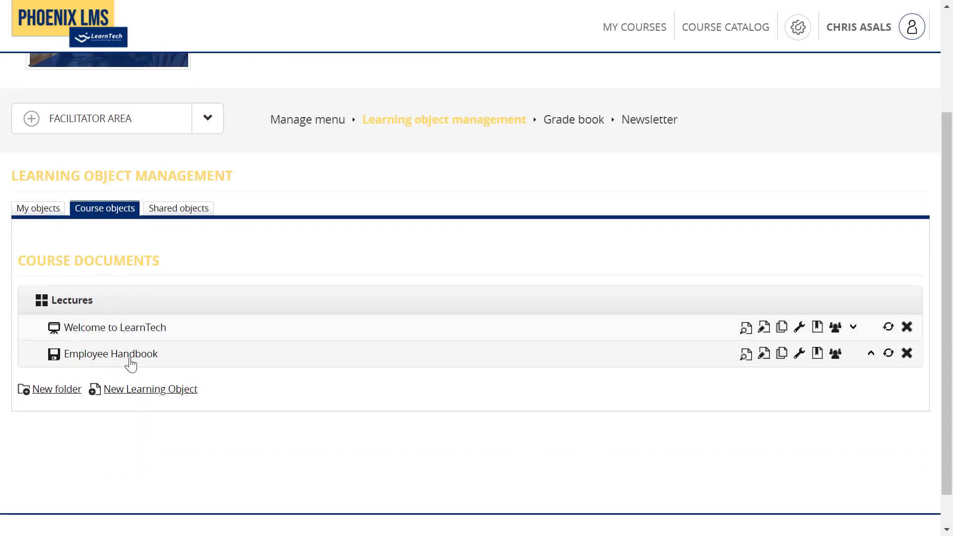
click(138, 392)
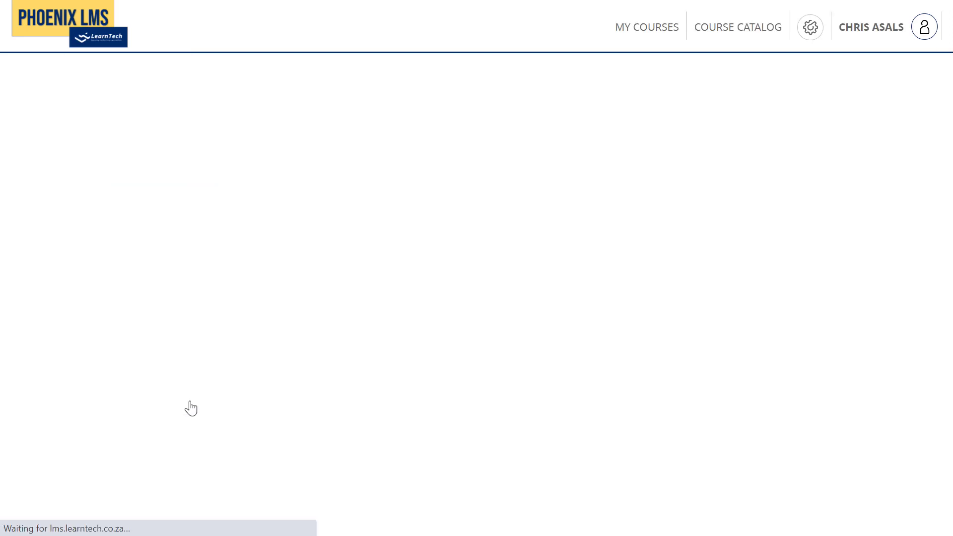
drag(948, 307, 946, 432)
click(52, 392)
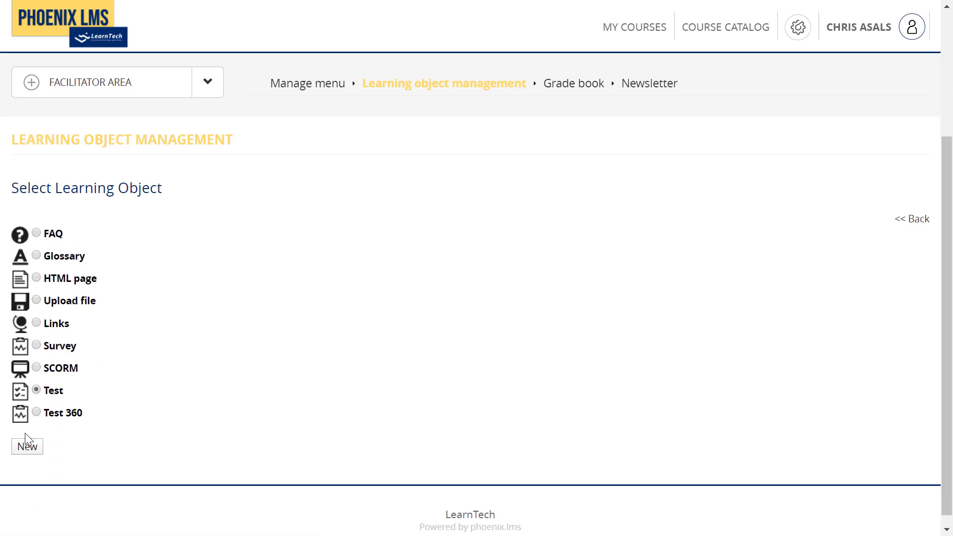
click(28, 452)
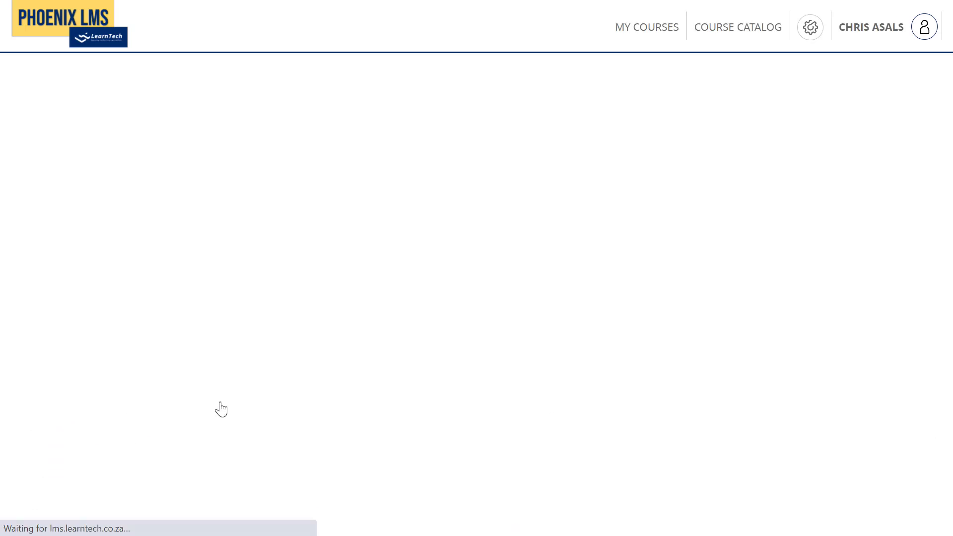
Title the test Final Assessment and create it without a description.
click(395, 436)
text(Fin)
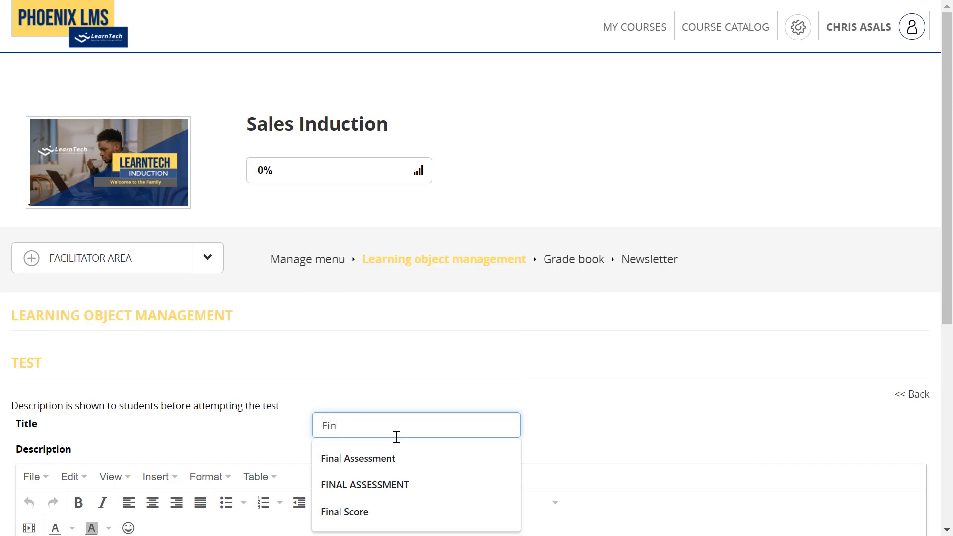
key(Down)
key(Return)
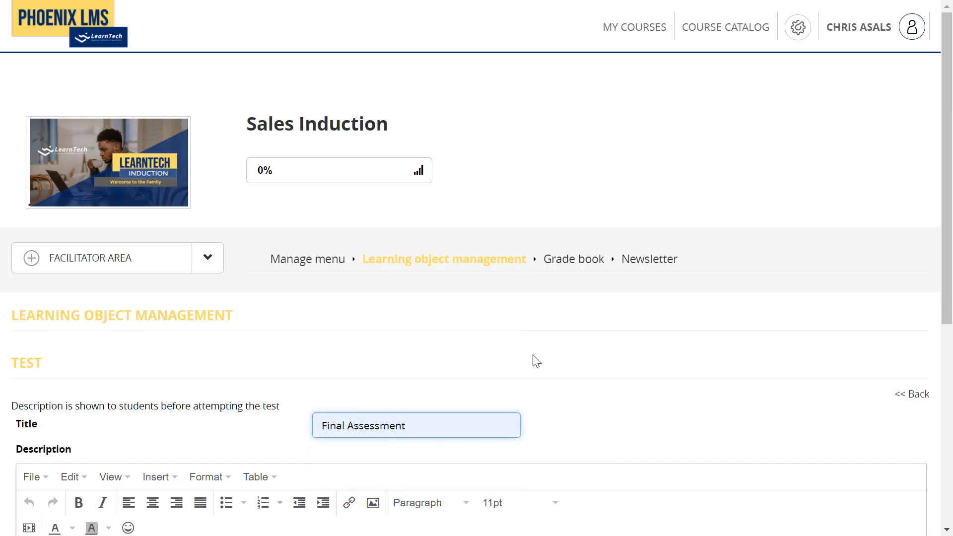
drag(948, 277, 943, 479)
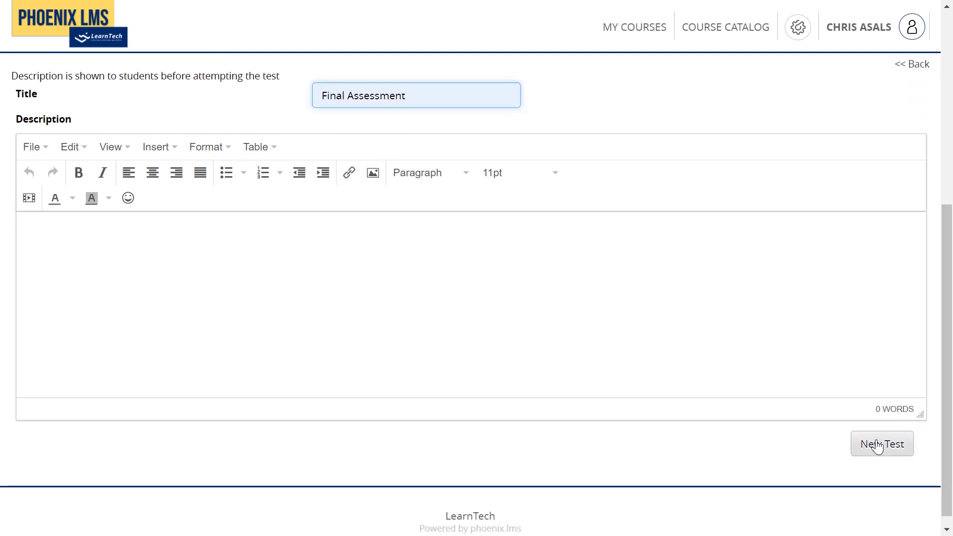
click(877, 445)
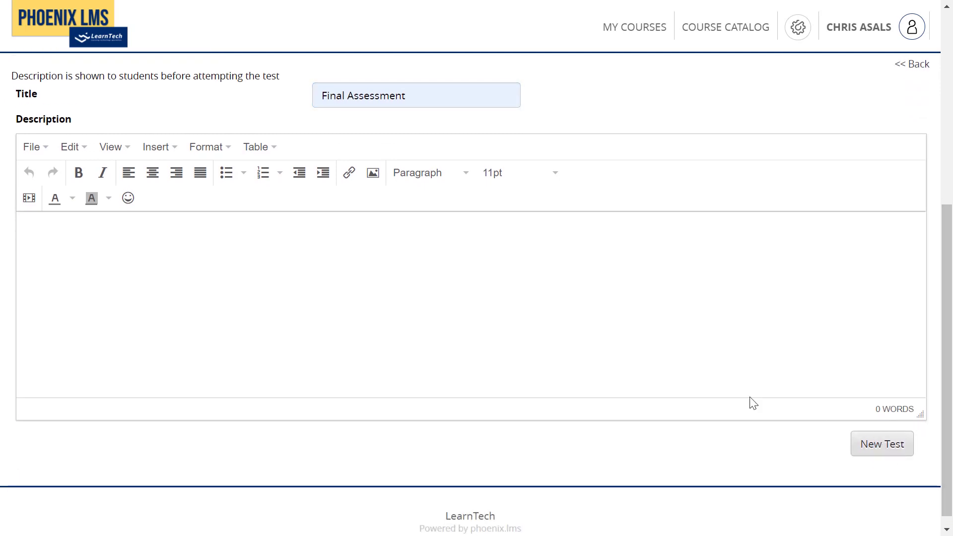
Open the Final Assessment test for editing and add a Single Choice question.
drag(943, 263, 942, 389)
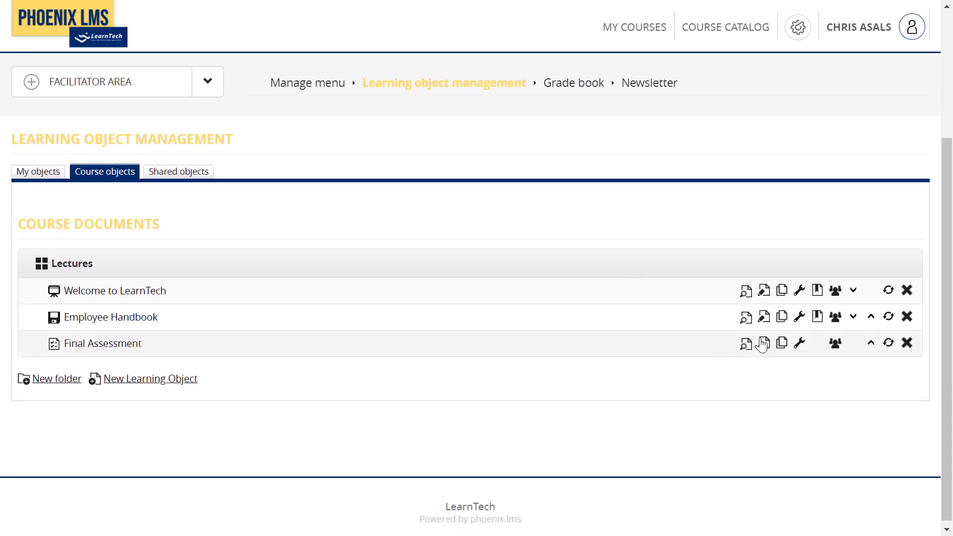
click(767, 343)
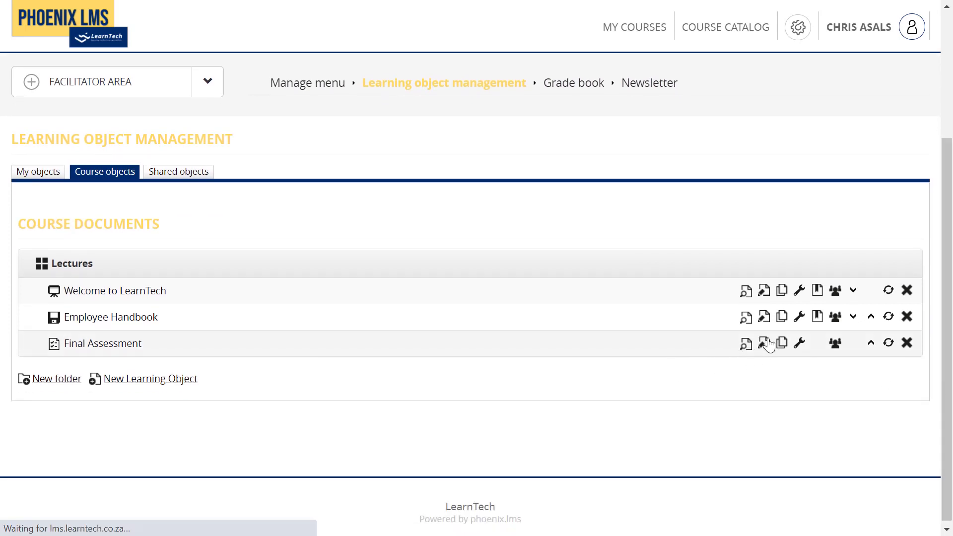
scroll(944, 248, down, 4)
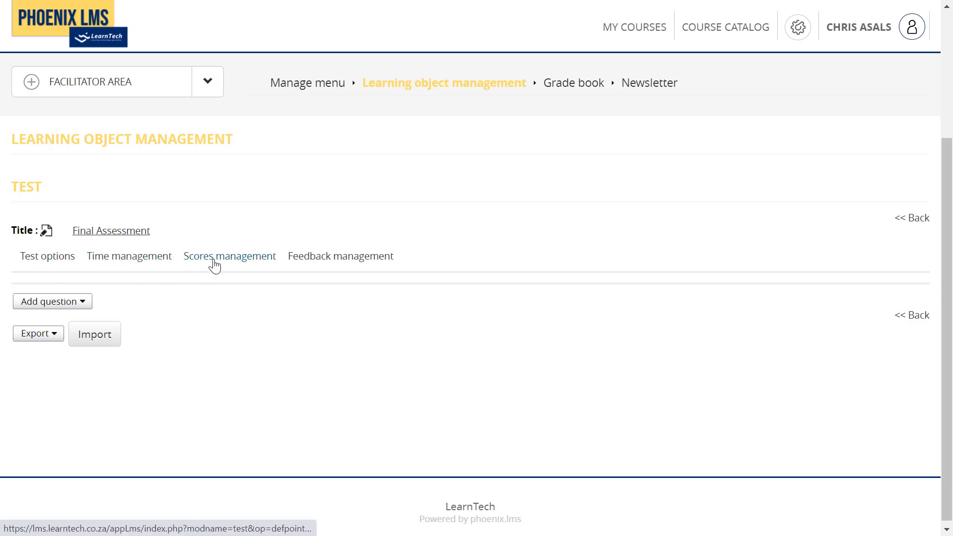
click(73, 303)
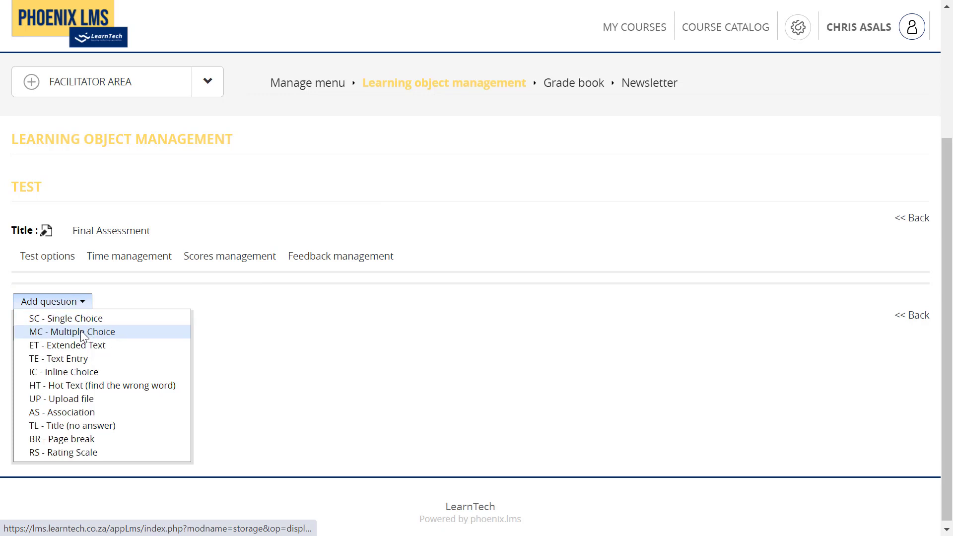
click(64, 324)
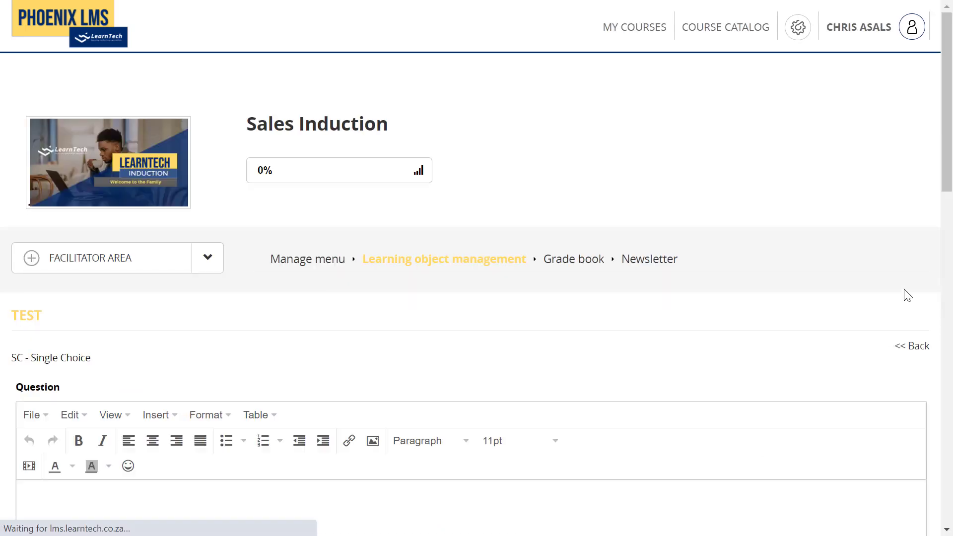
scroll(951, 174, down, 5)
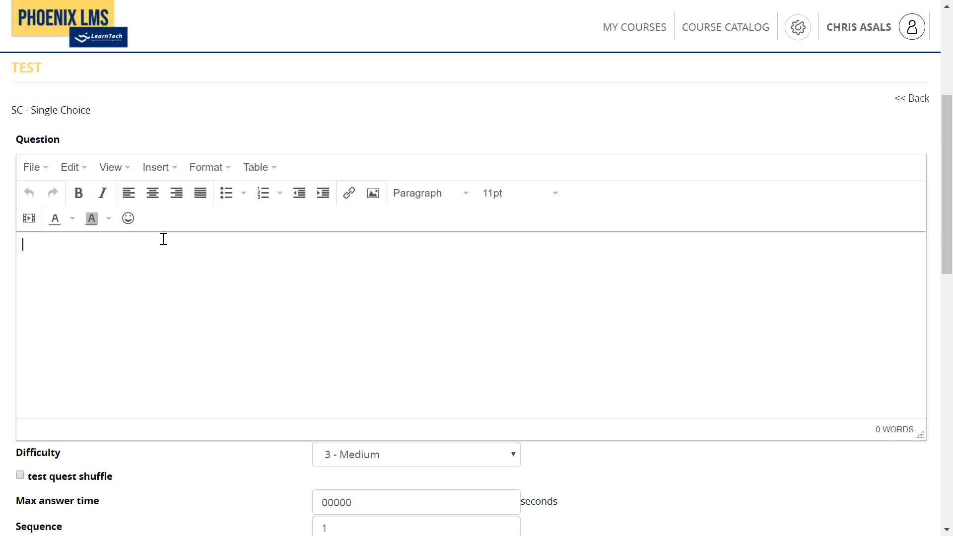
Write the question text "The answer is True" and set its font size to 14pt.
text(The answer is Tr)
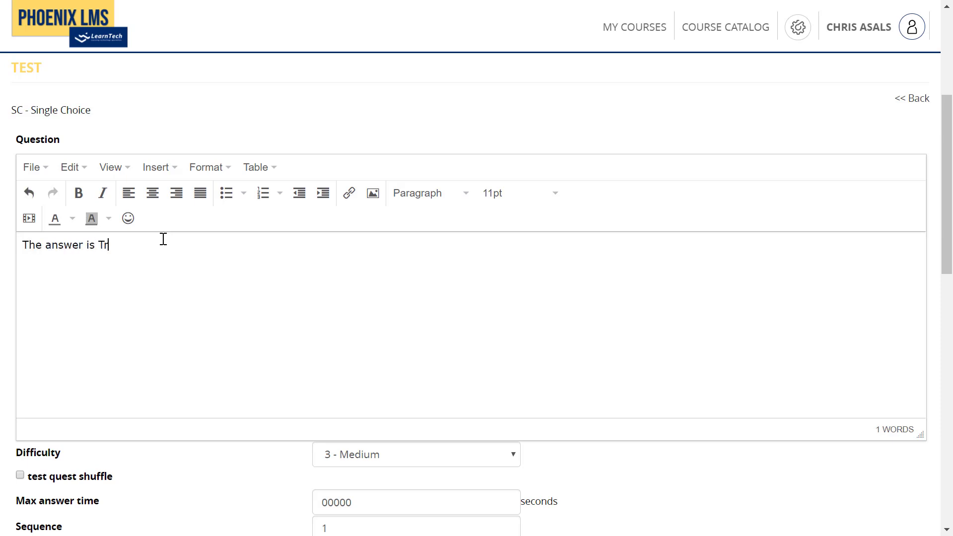
text(ue)
key(ctrl+a)
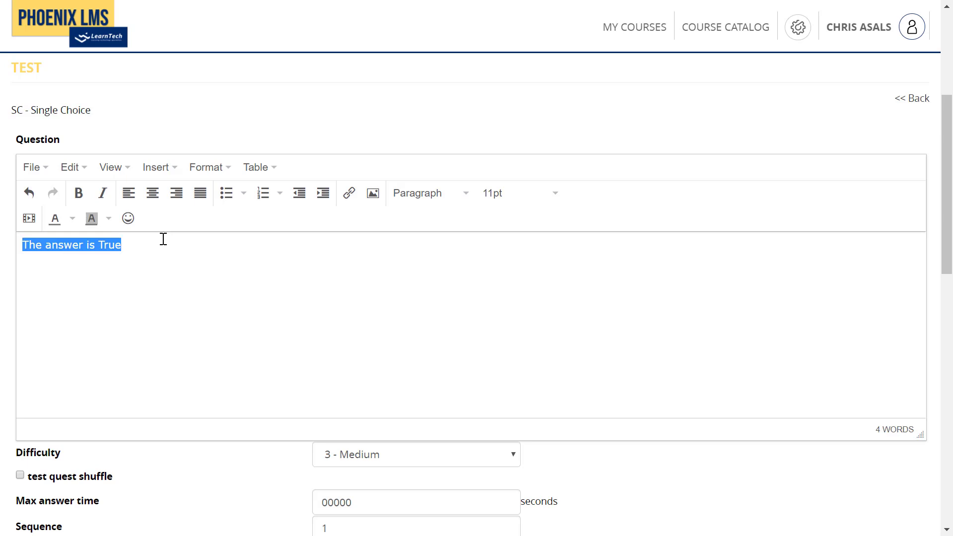
click(493, 195)
click(511, 283)
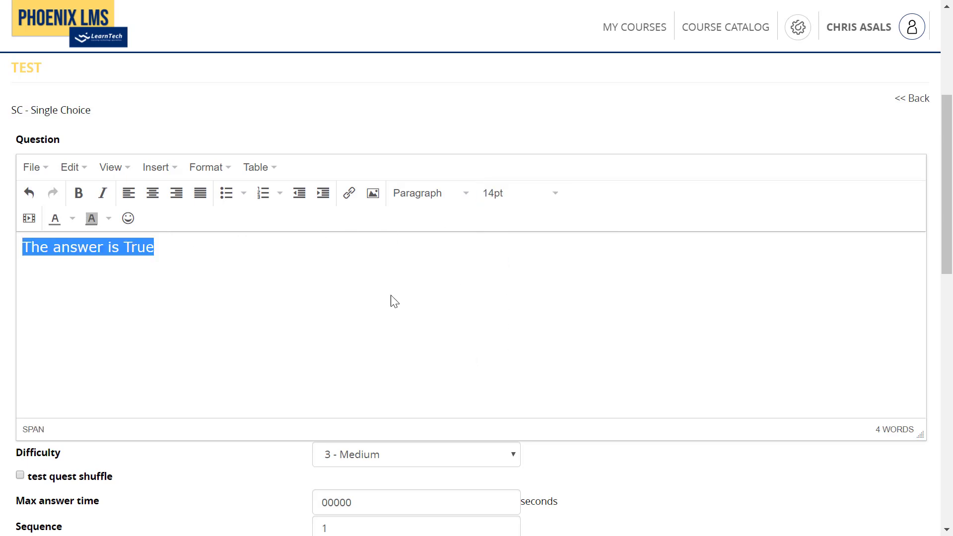
click(391, 298)
Enter True and False as the two answers and mark True as the correct one.
drag(946, 235, 943, 457)
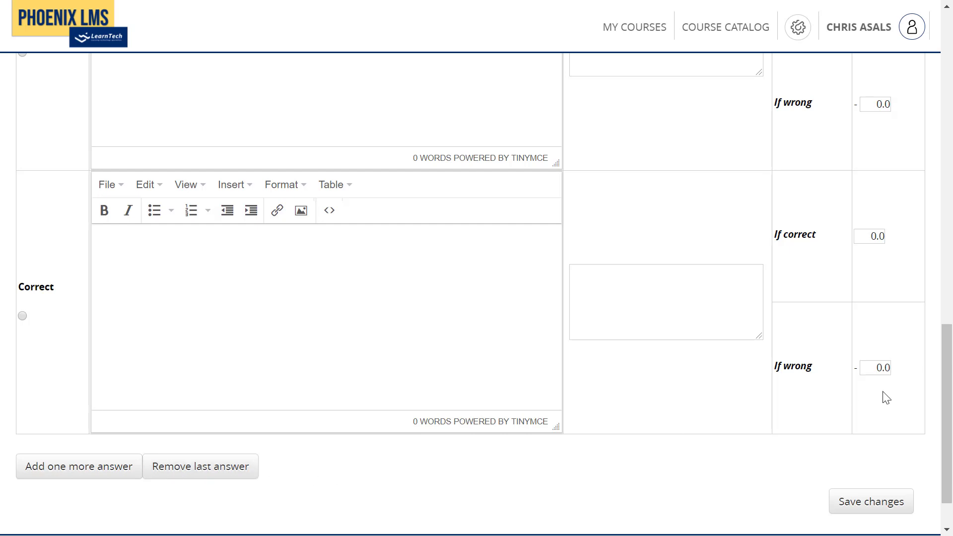
drag(947, 391, 949, 357)
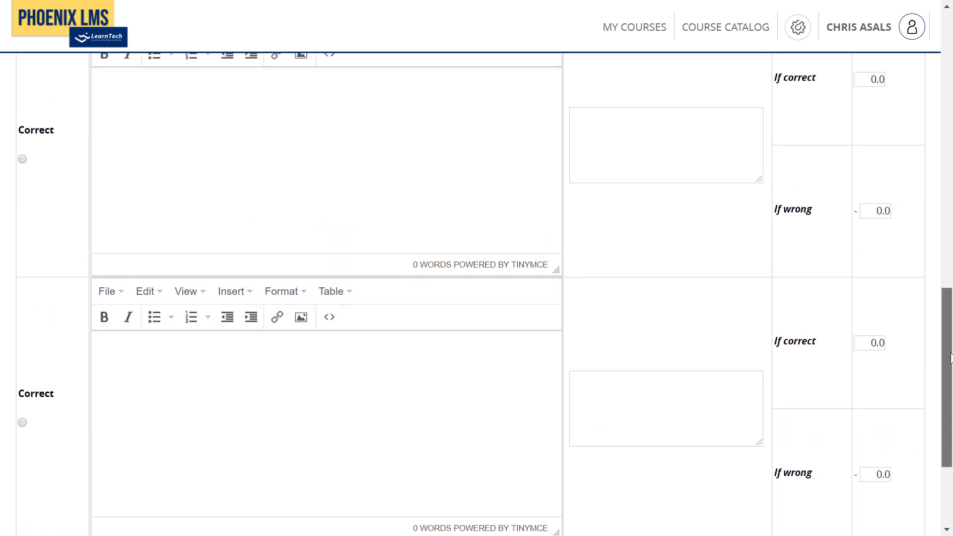
click(214, 139)
text(True)
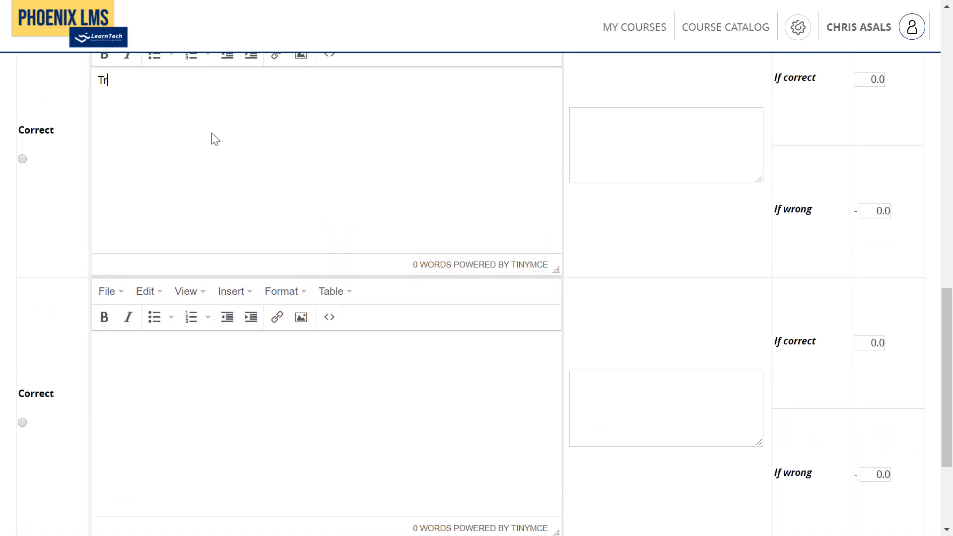
click(195, 415)
text(False)
click(23, 159)
Set the True answer's score to 50 if correct and save the single choice question.
click(856, 82)
key(ctrl+a)
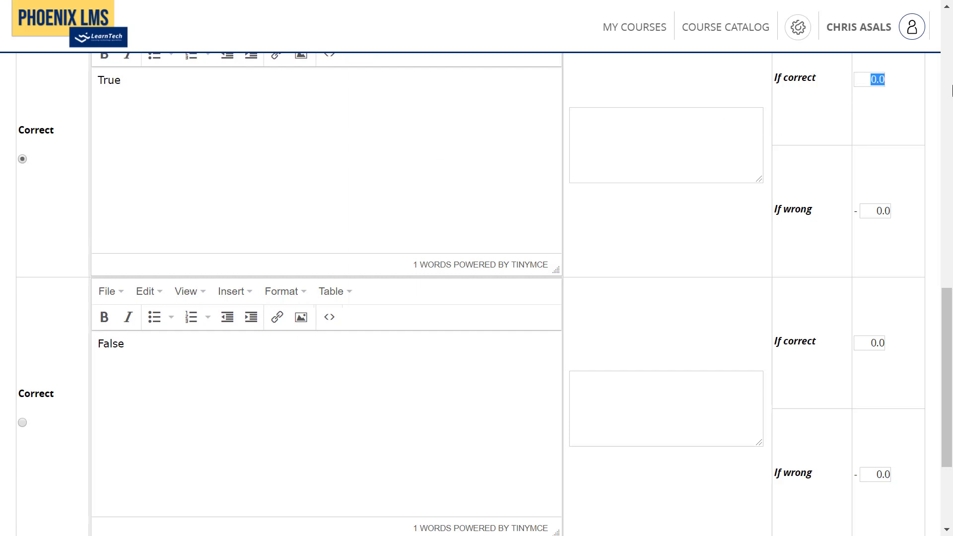
text(50)
click(487, 176)
drag(947, 311, 949, 444)
click(875, 439)
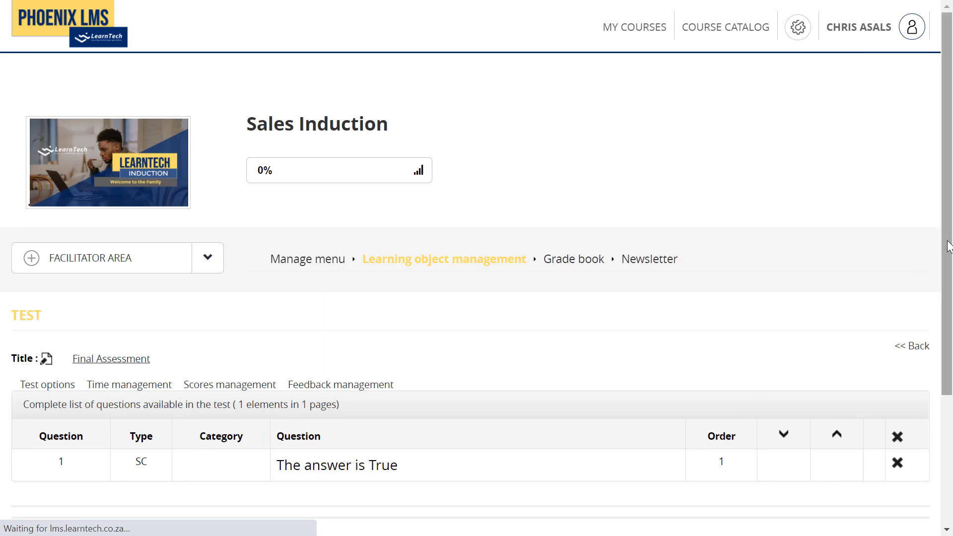
Add a Multiple Choice question to the Final Assessment test.
scroll(948, 247, down, 3)
click(59, 394)
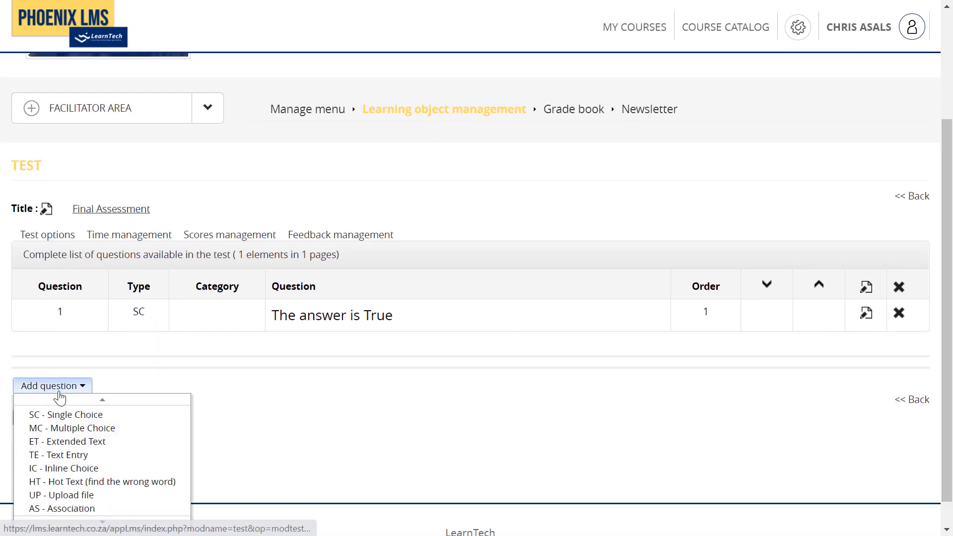
click(62, 428)
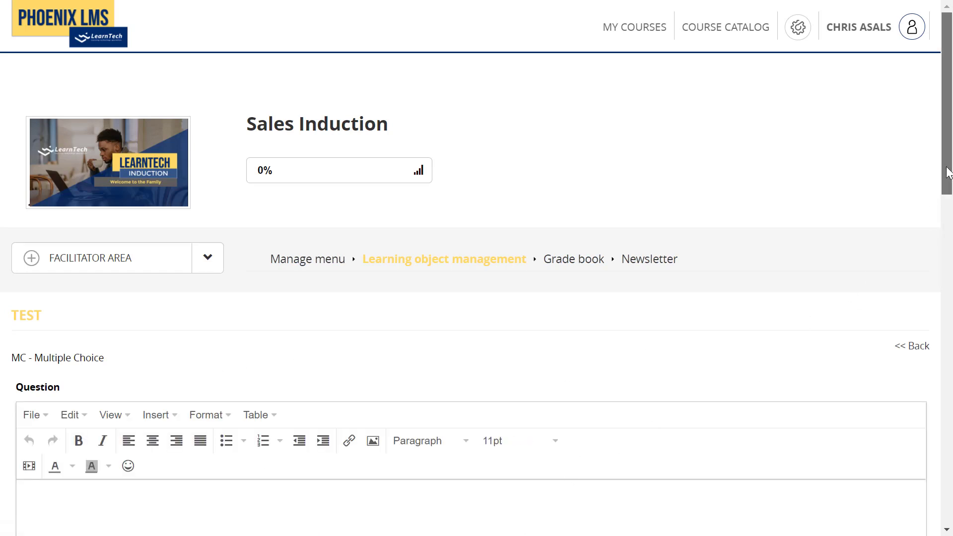
drag(941, 188, 899, 264)
Write the question text "The answers are A and C" and set its font size to 14pt.
click(608, 310)
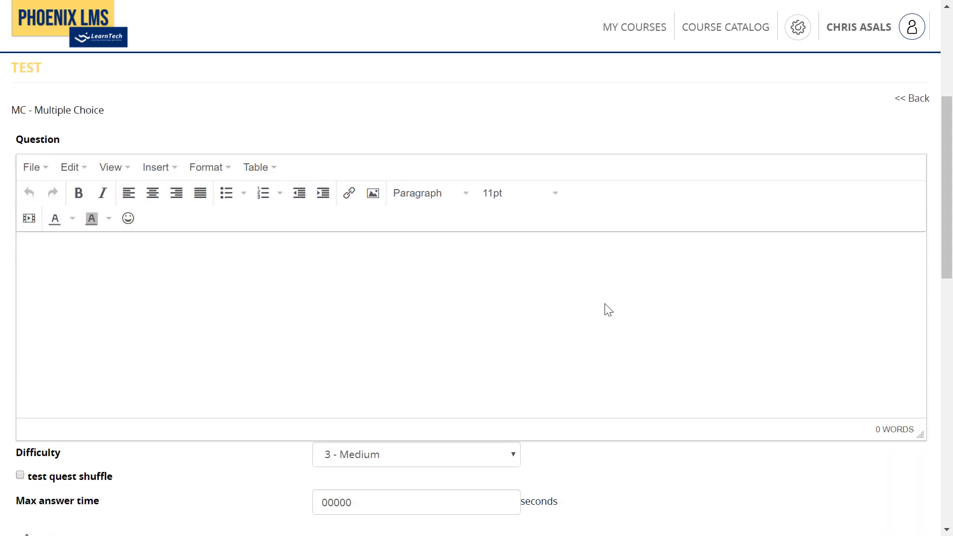
text(The answers are A and C)
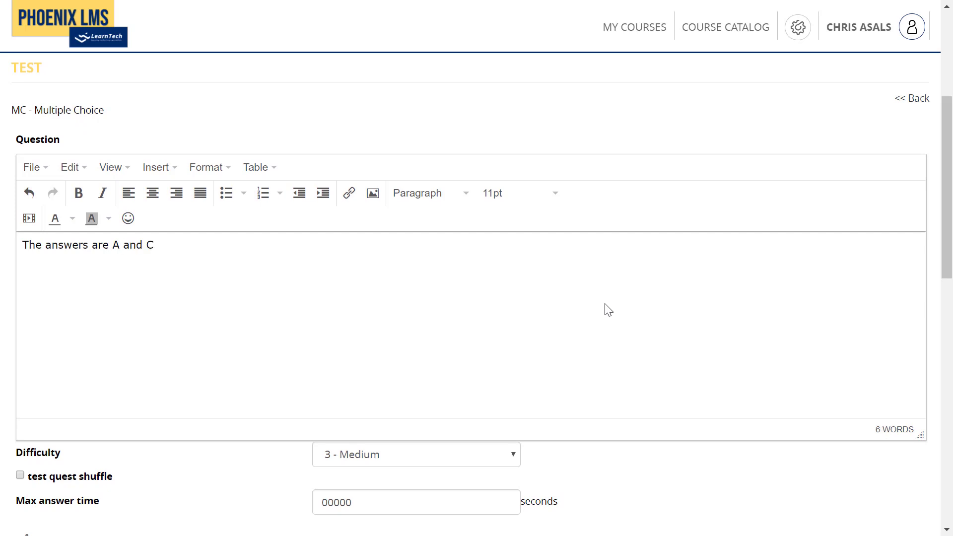
key(ctrl+a)
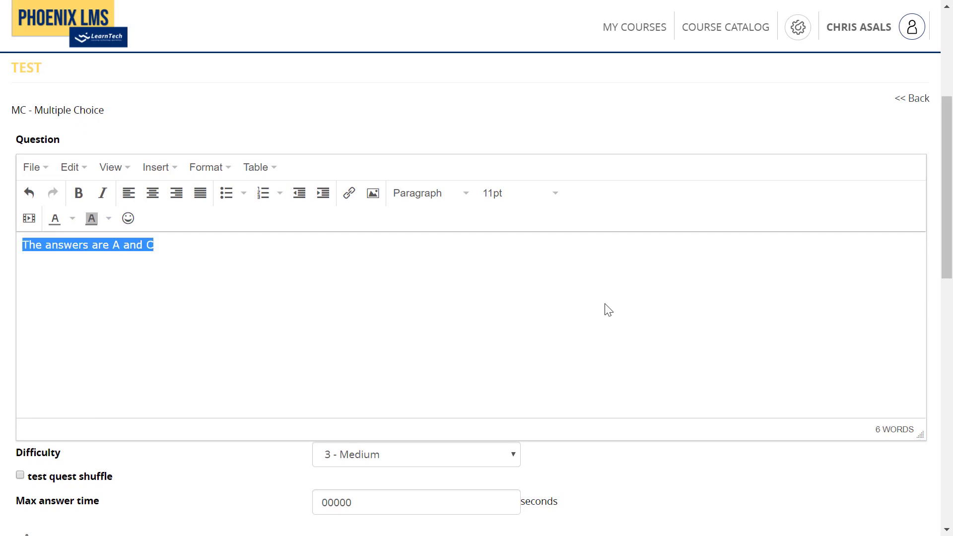
click(525, 199)
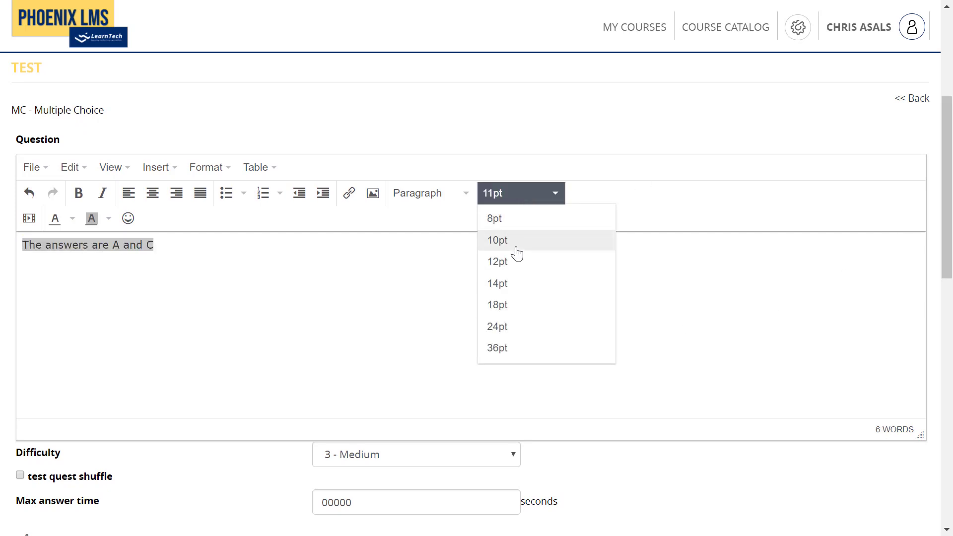
click(512, 283)
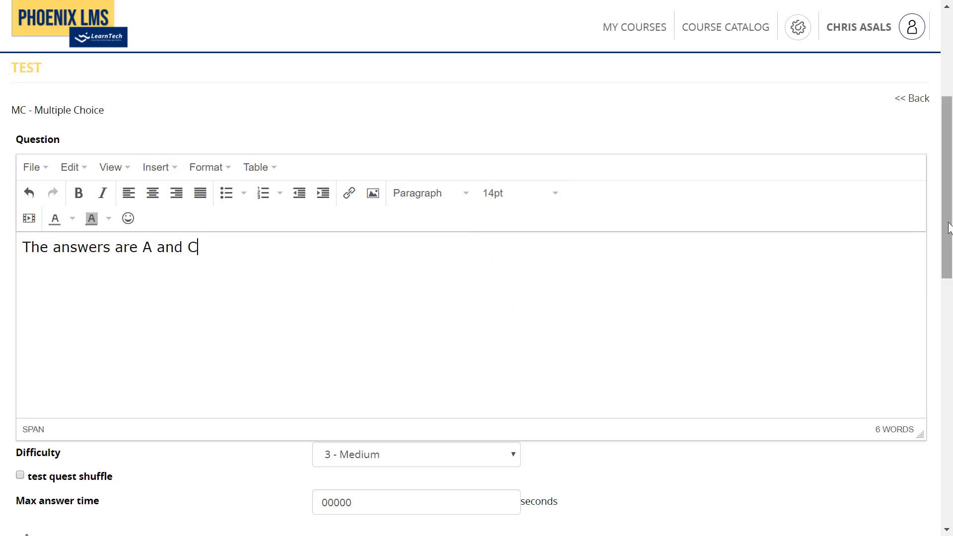
Add one more answer slot to the multiple choice question.
drag(947, 229, 948, 367)
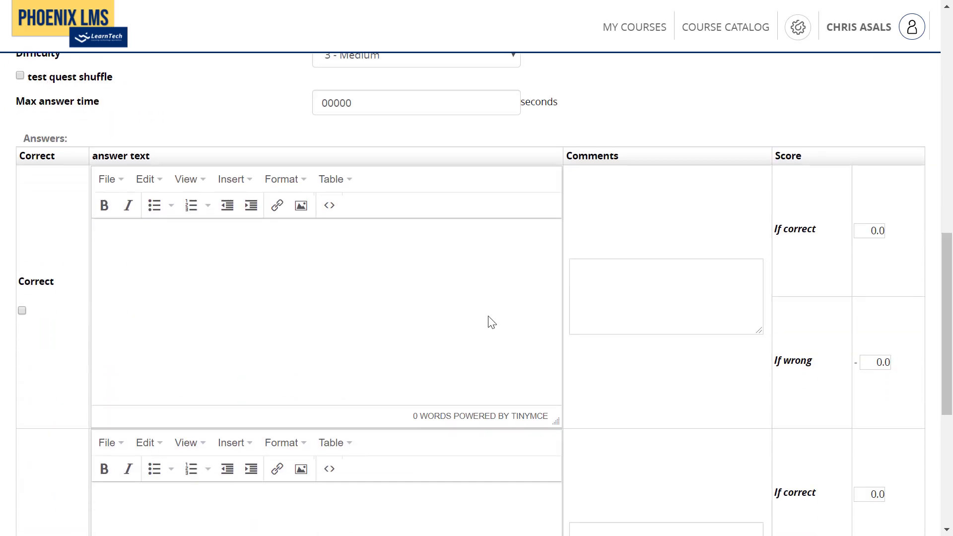
drag(947, 275, 946, 384)
click(82, 407)
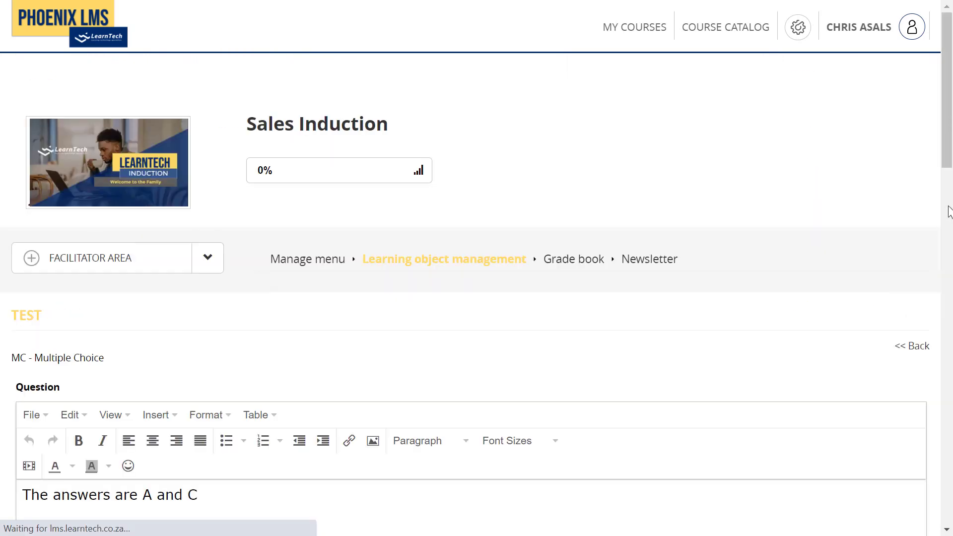
Enter A as the first answer, mark it correct and set its score if correct to 25.
drag(948, 208, 947, 280)
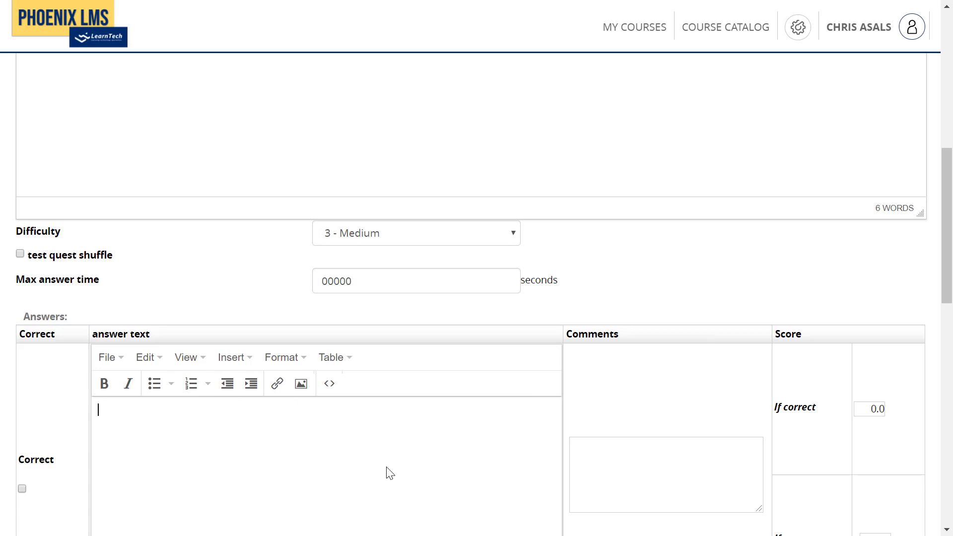
text(A)
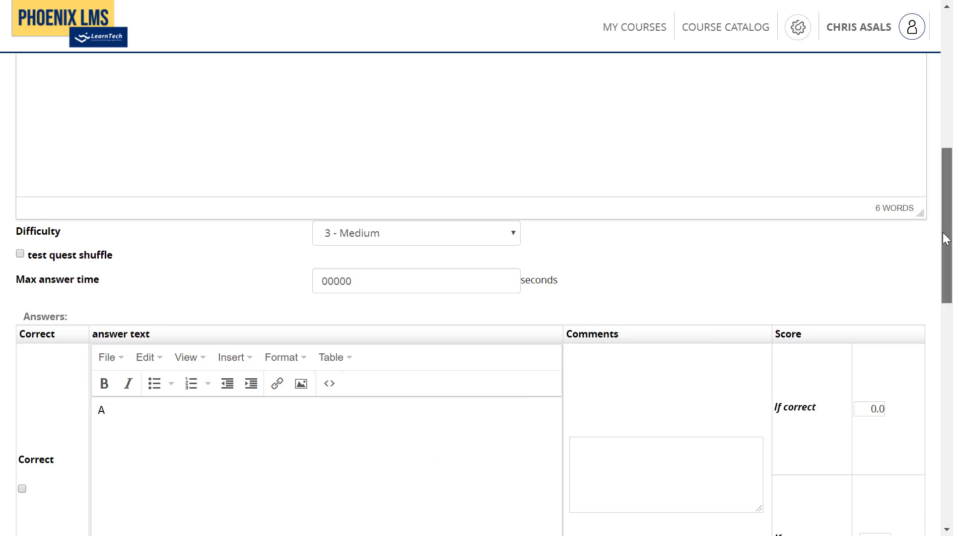
drag(946, 238, 943, 284)
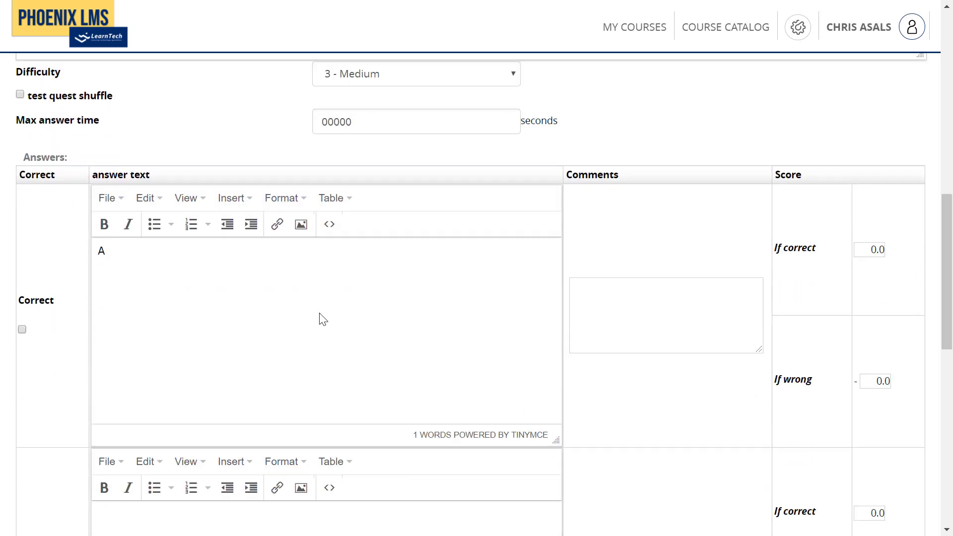
click(22, 329)
click(865, 252)
drag(865, 253, 882, 255)
key(BackSpace)
text(25)
Enter B as the second answer and C as the third answer.
drag(949, 267, 948, 356)
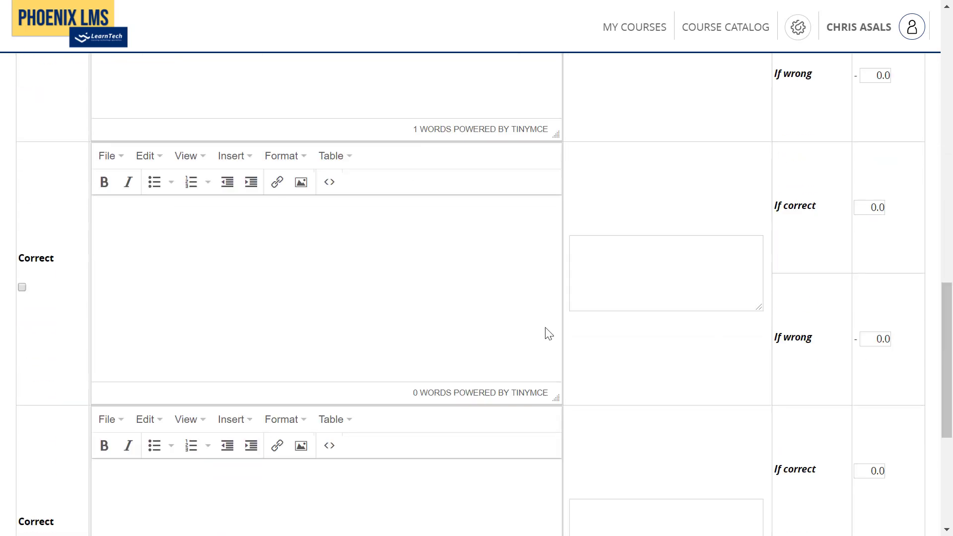
click(426, 325)
text(B)
click(272, 483)
text(C)
Set answer C's score if correct to 25, mark it correct and save the question.
drag(948, 311, 948, 365)
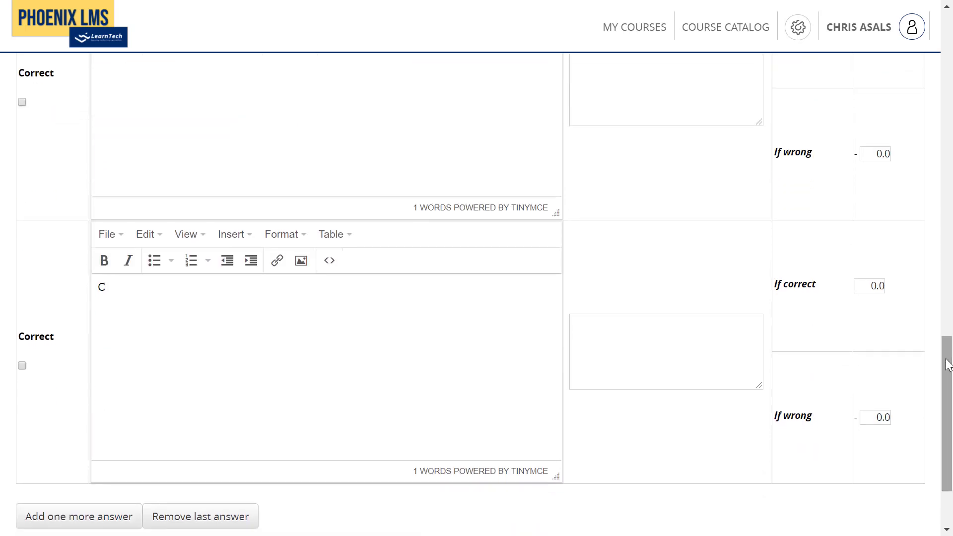
click(867, 289)
text(25)
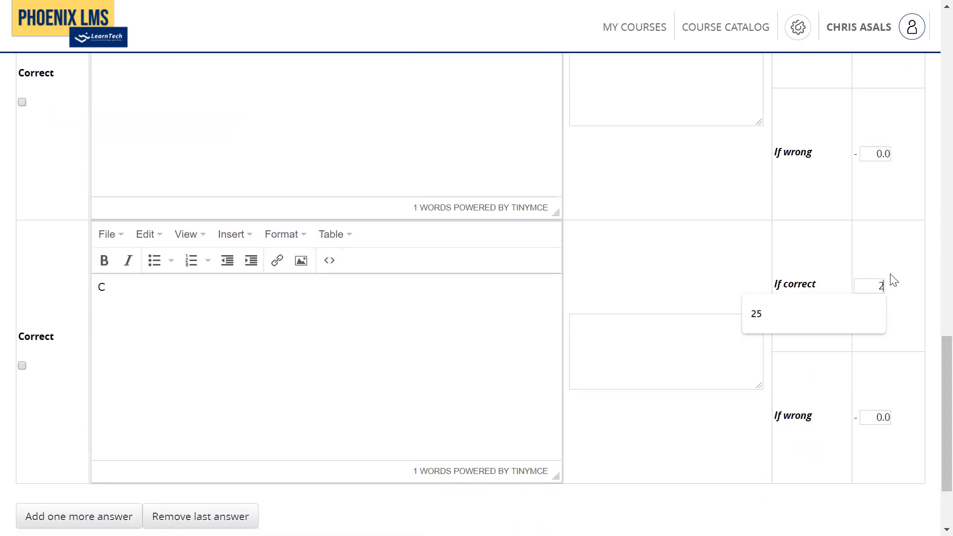
click(23, 367)
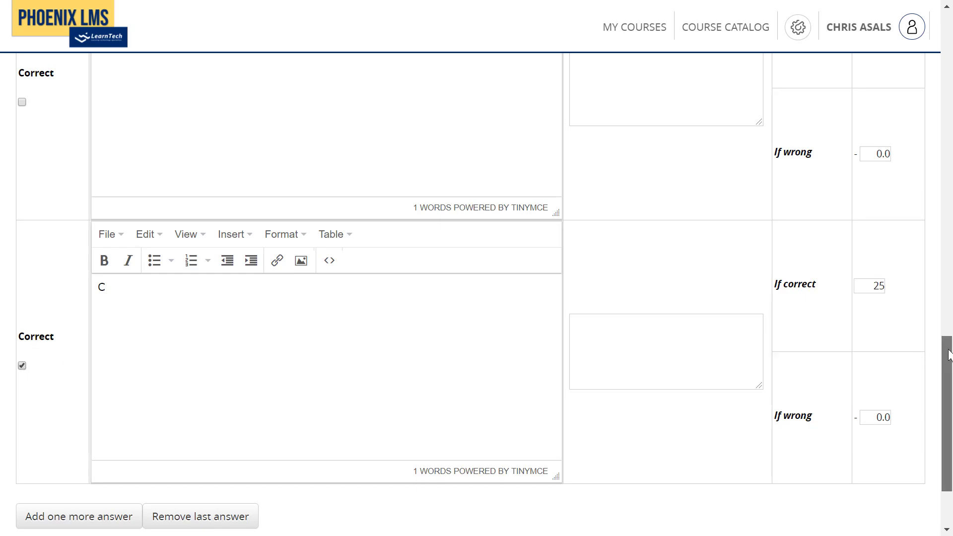
scroll(948, 355, down, 3)
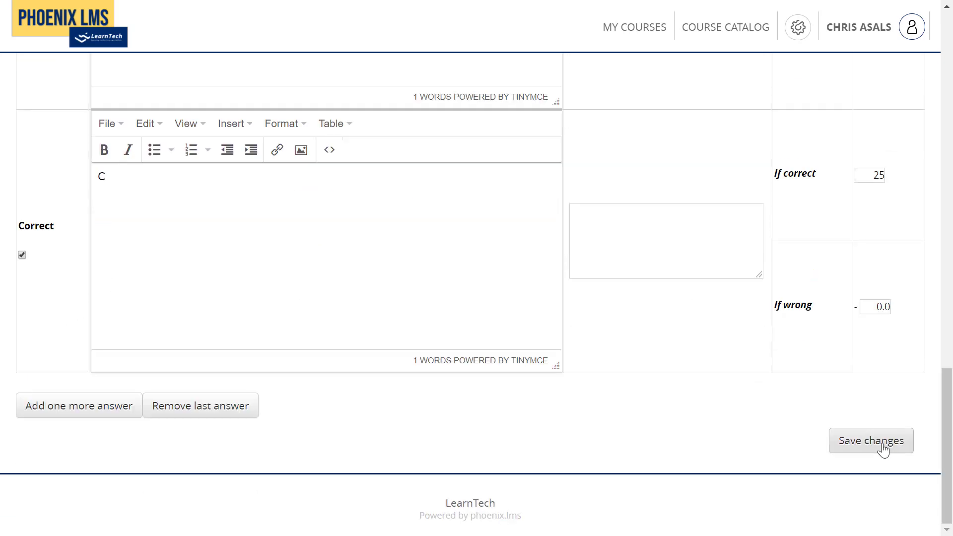
click(872, 441)
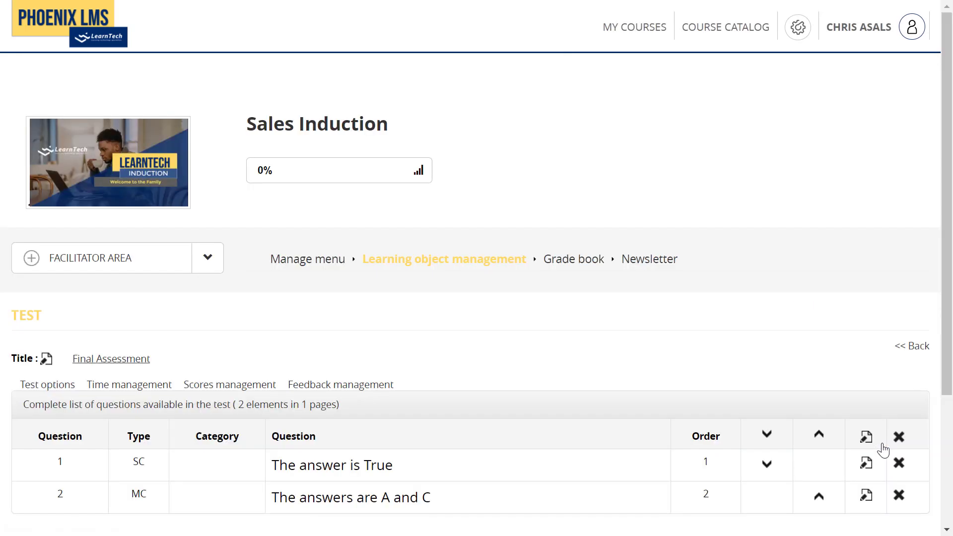
Set the test options to show one question per page with a maximum of 3 attempts, and save them.
click(50, 385)
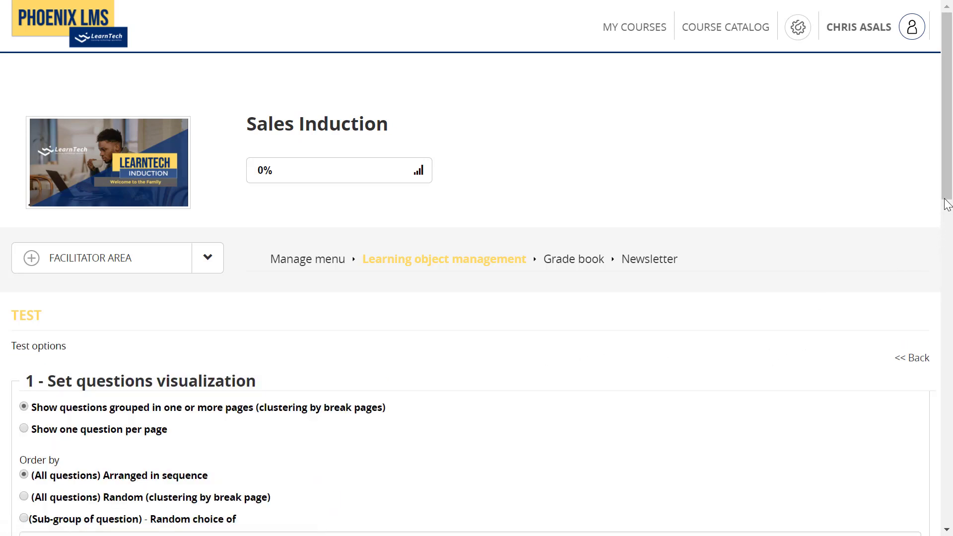
drag(946, 199, 945, 282)
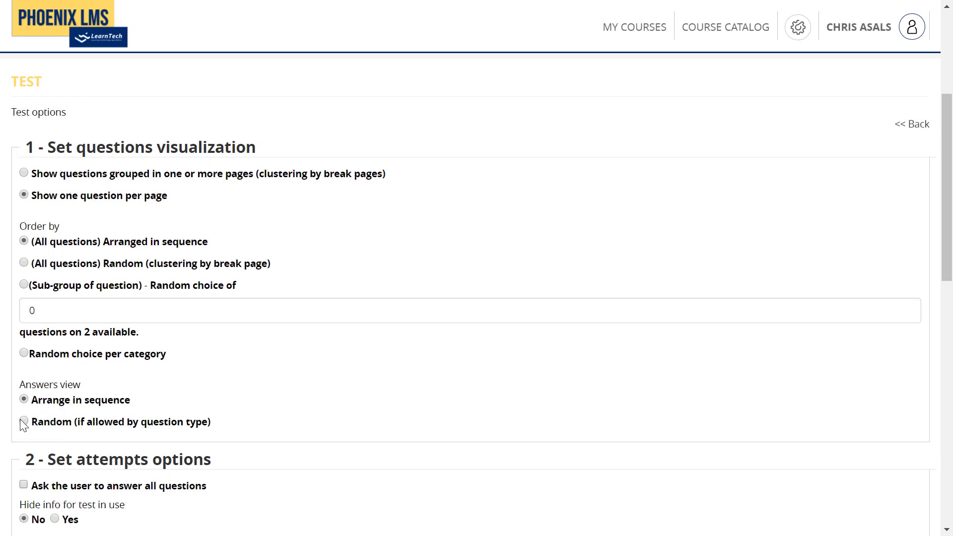
drag(946, 177, 916, 296)
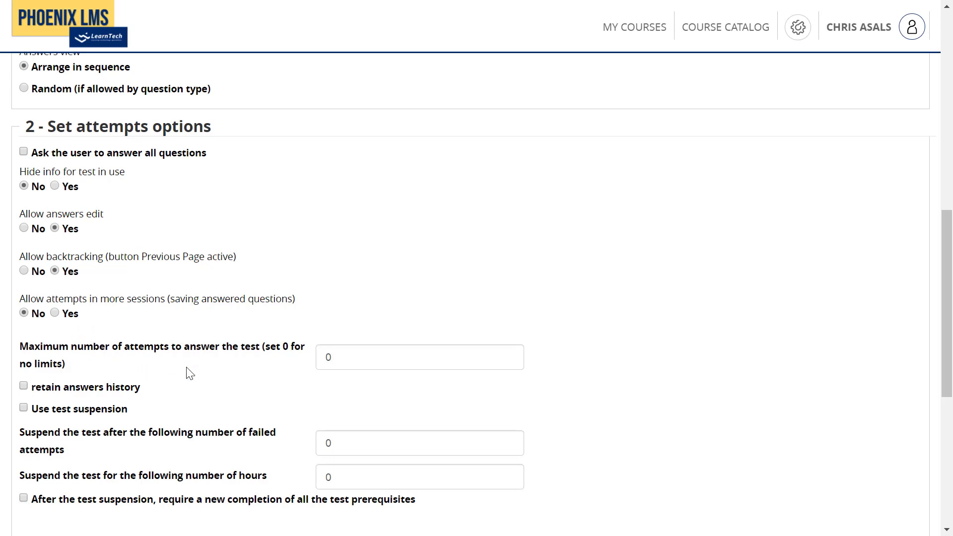
double_click(344, 358)
text(3)
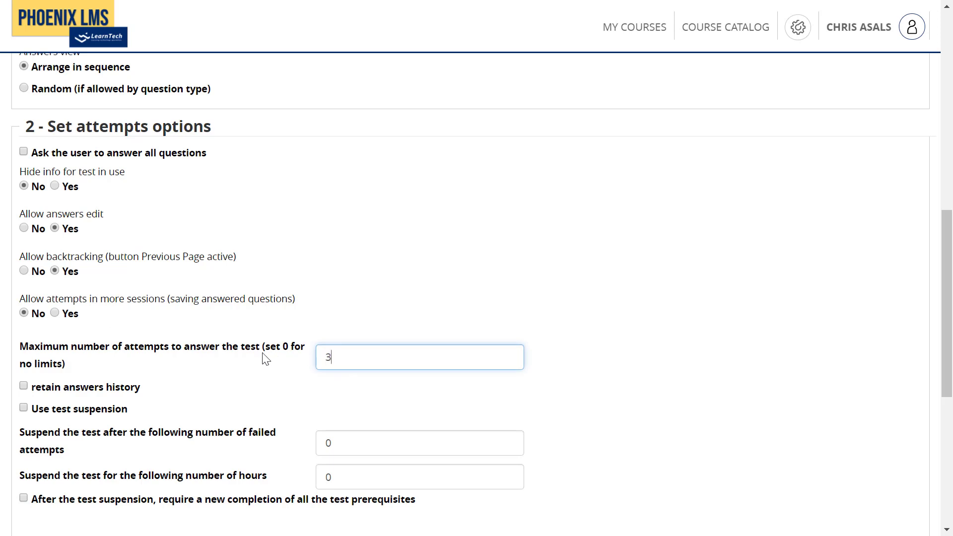
click(669, 410)
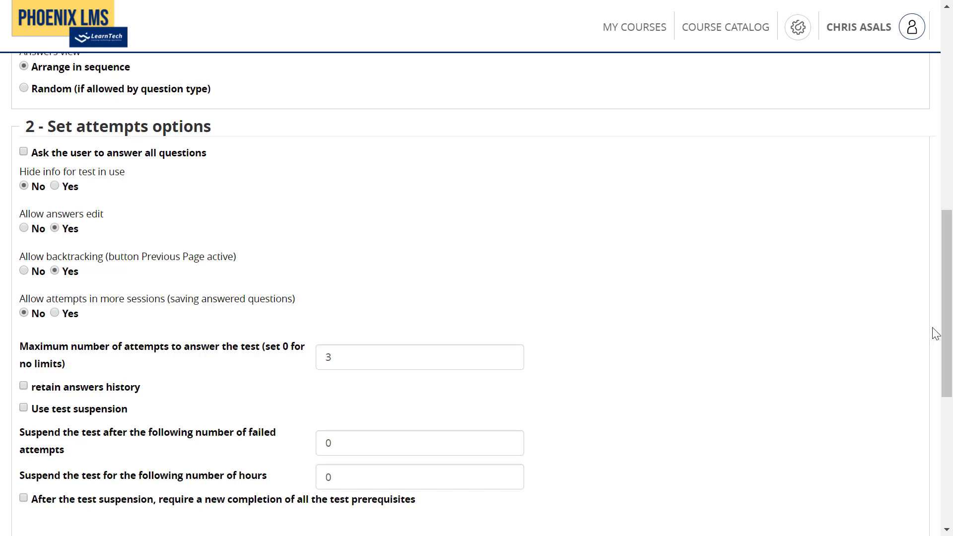
drag(947, 341, 942, 443)
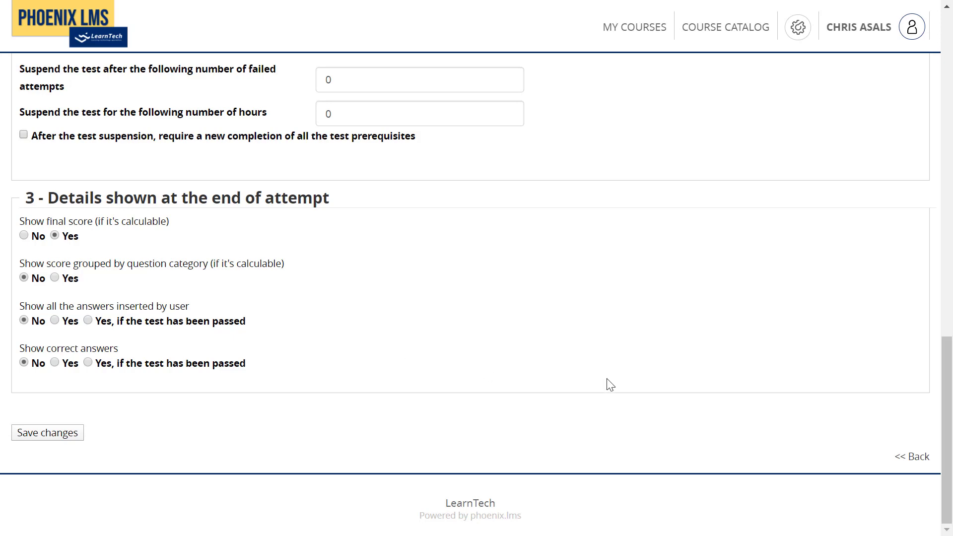
click(47, 434)
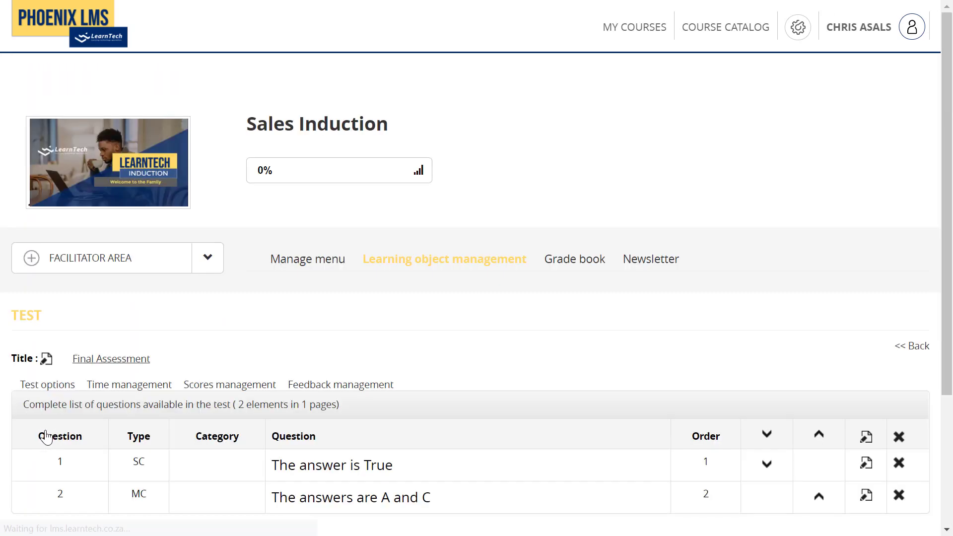
Give the Final Assessment a test-based time limit of 3600 seconds and save it.
click(102, 389)
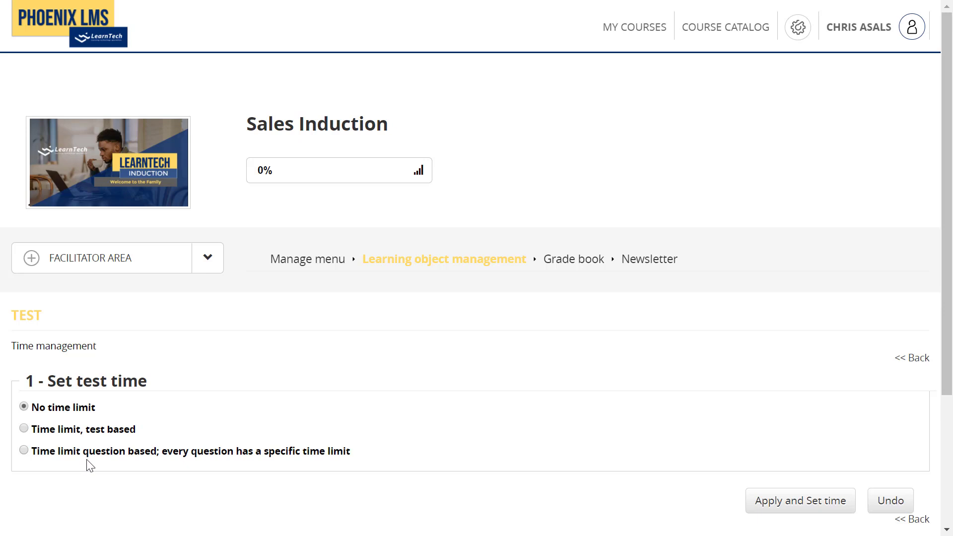
click(58, 434)
click(757, 500)
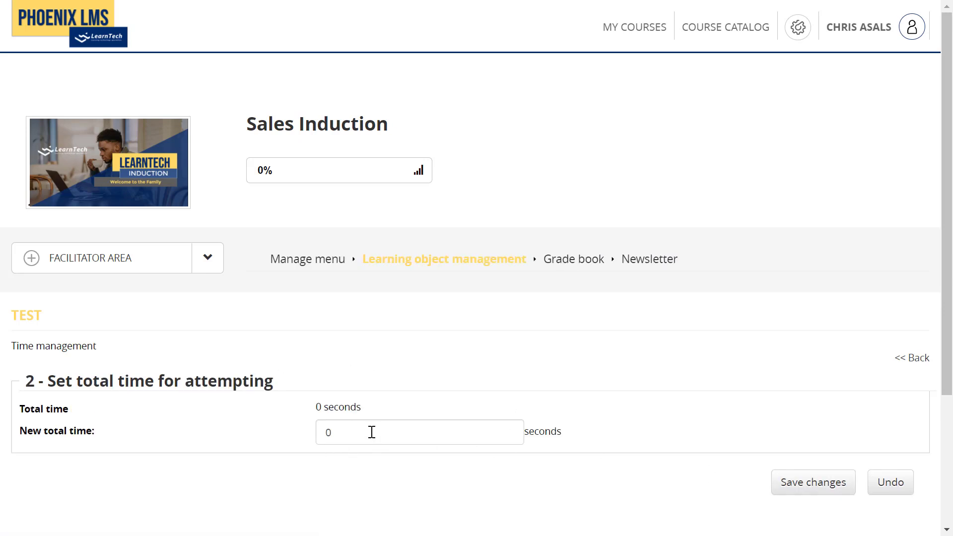
double_click(372, 432)
text(3600)
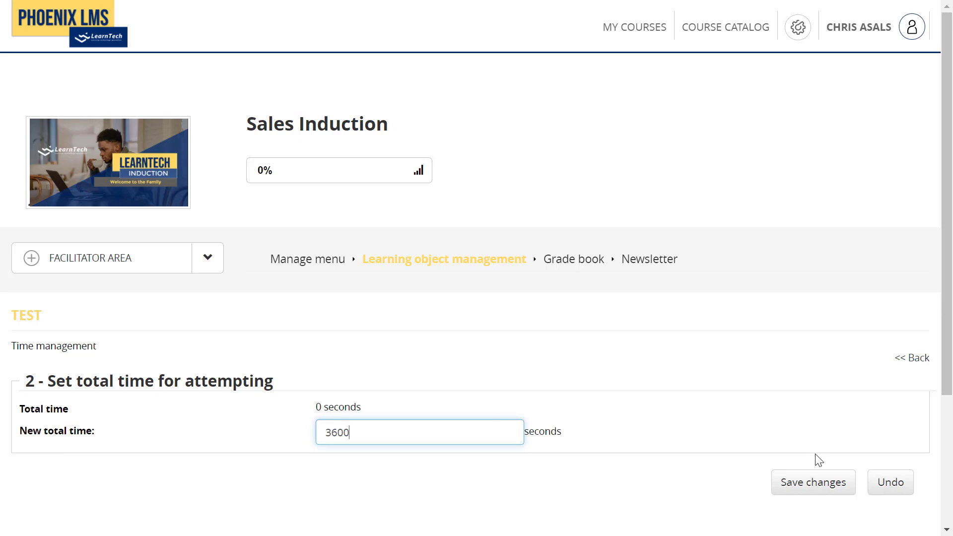
click(807, 478)
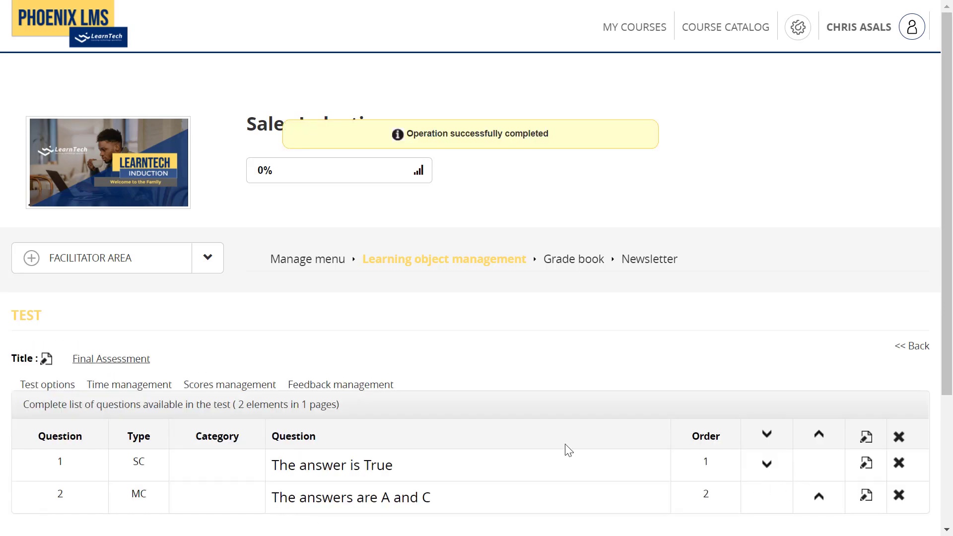
Set the minimum score required to pass the test to 100 and save the score settings.
click(256, 391)
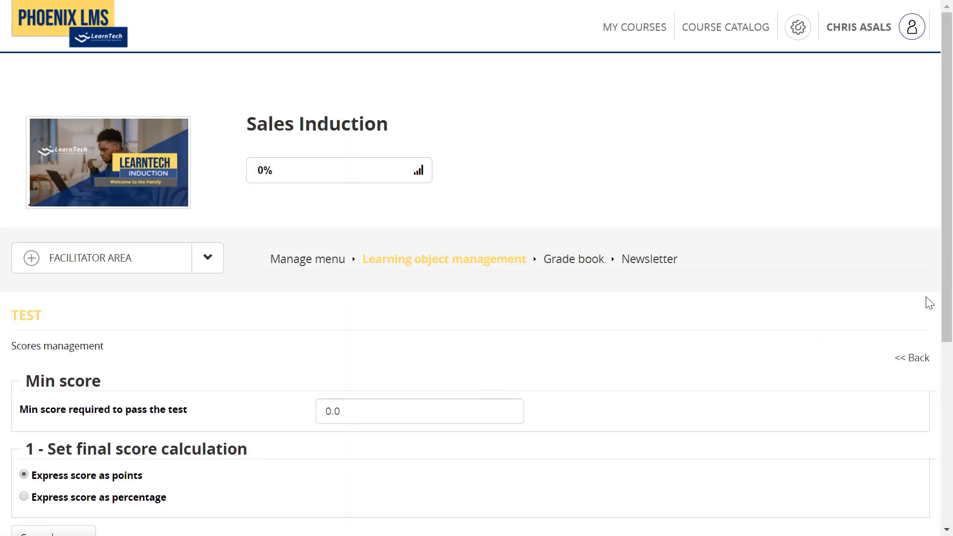
drag(944, 298, 943, 399)
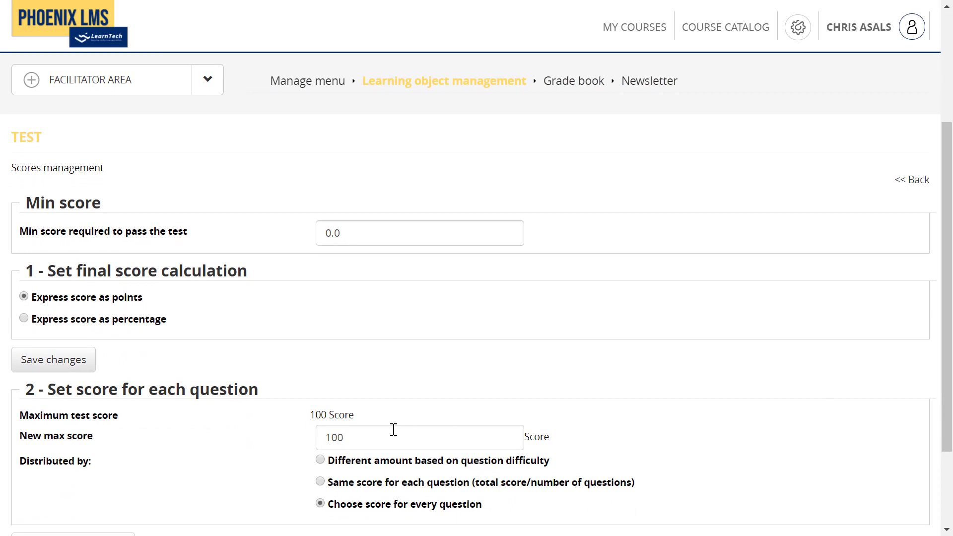
double_click(355, 234)
text(1)
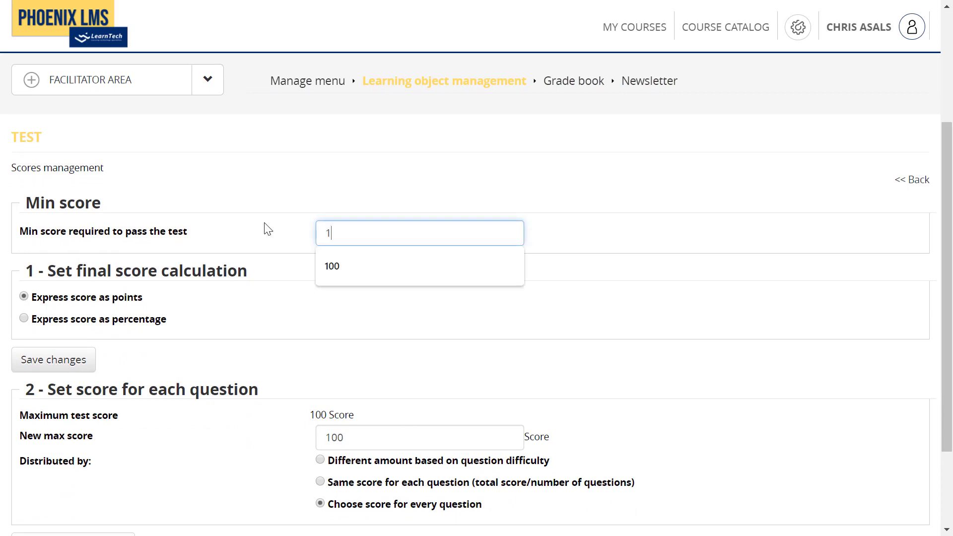
text(00)
click(325, 292)
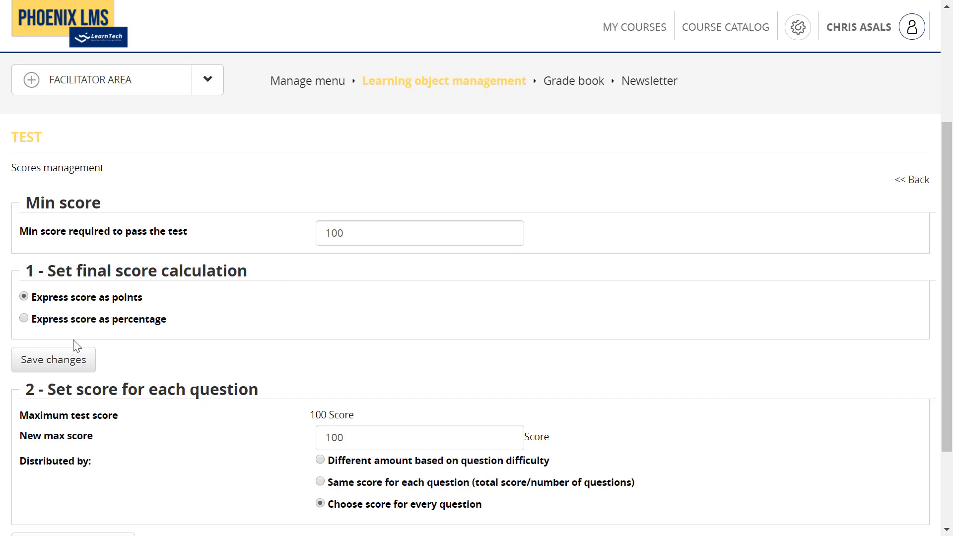
click(54, 363)
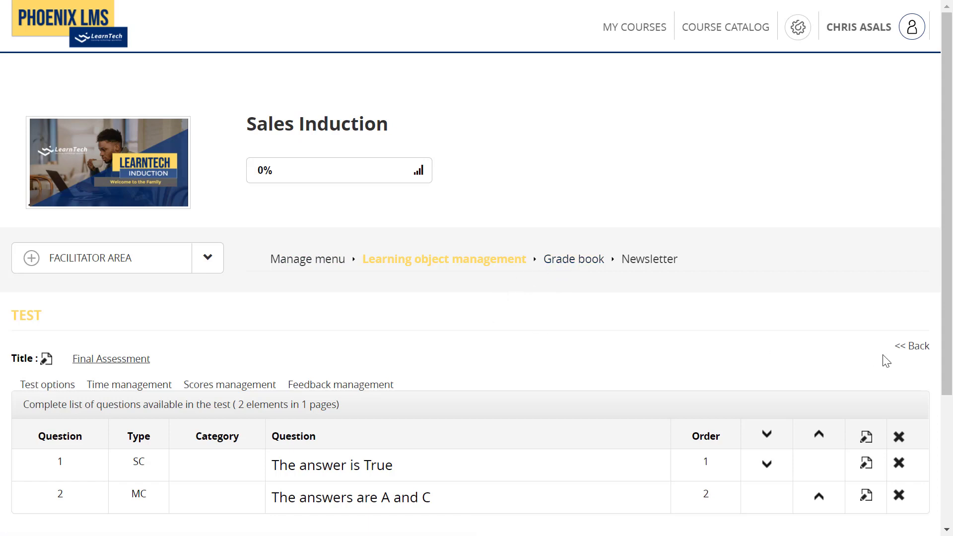
Return to the course objects and make Welcome to LearnTech and Employee Handbook prerequisites of the Final Assessment.
click(913, 348)
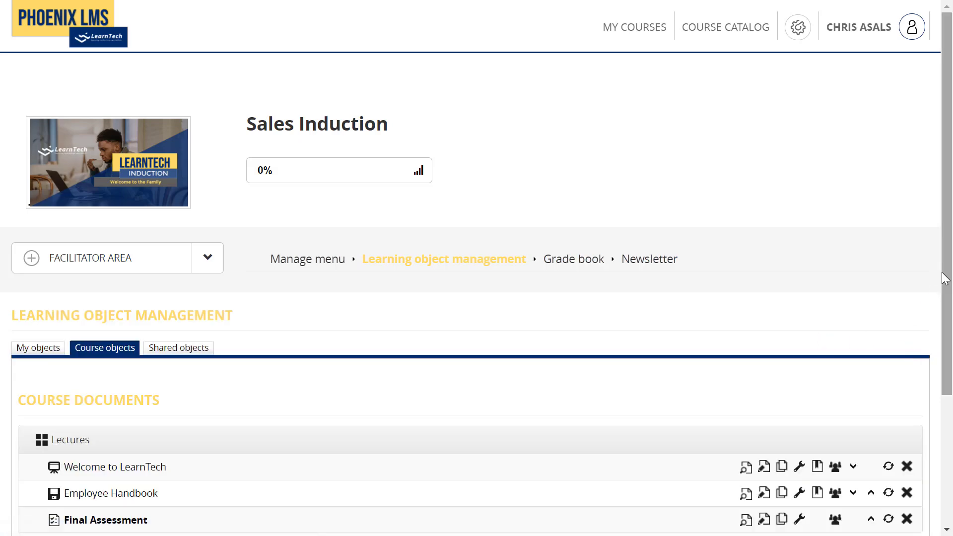
scroll(945, 278, down, 2)
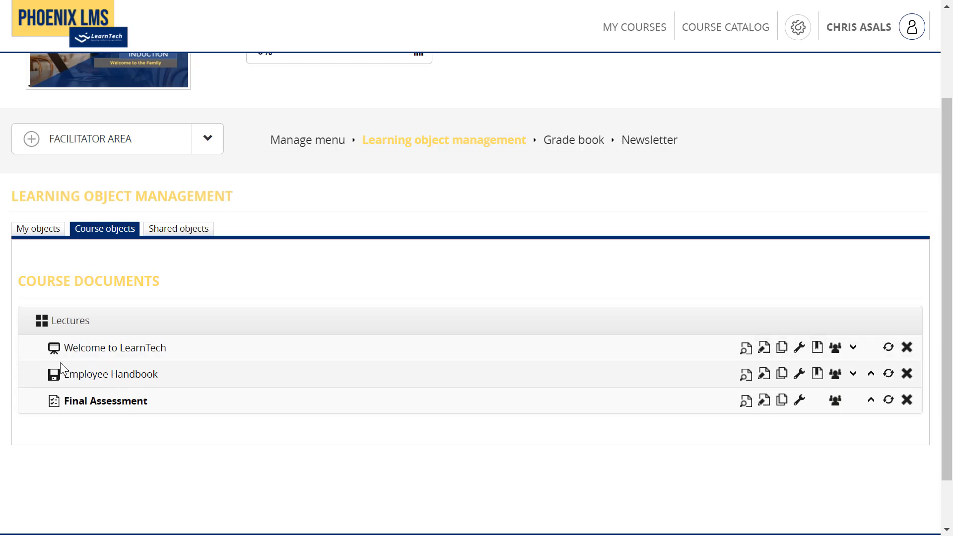
click(799, 402)
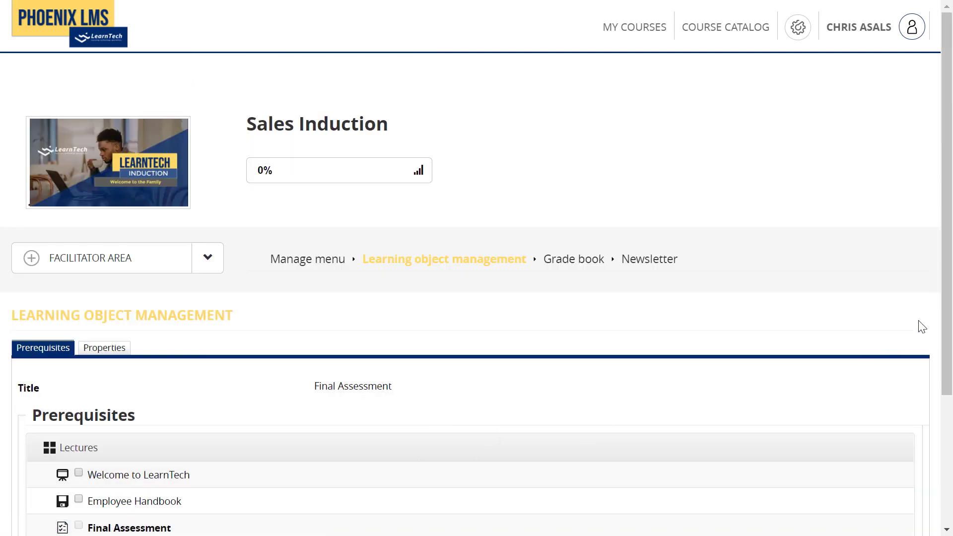
scroll(942, 319, down, 3)
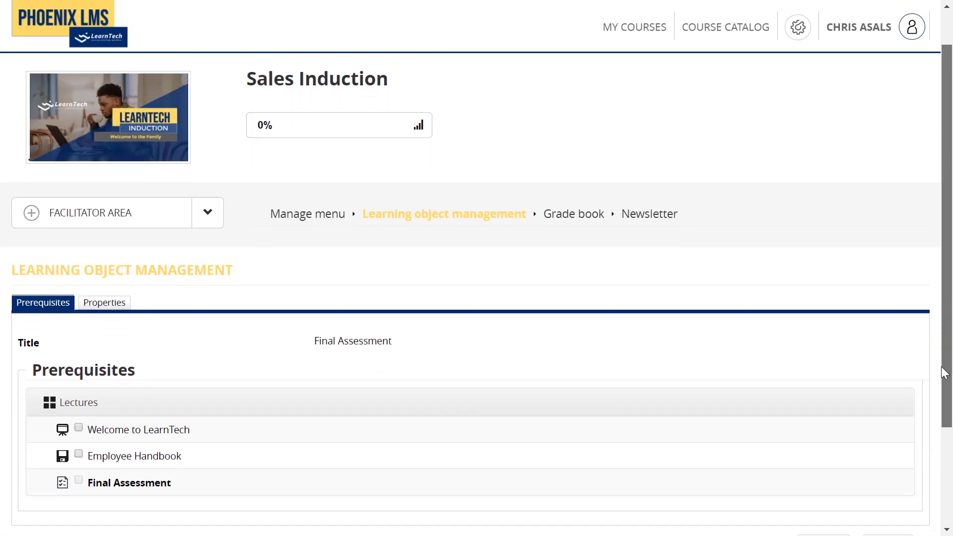
click(79, 366)
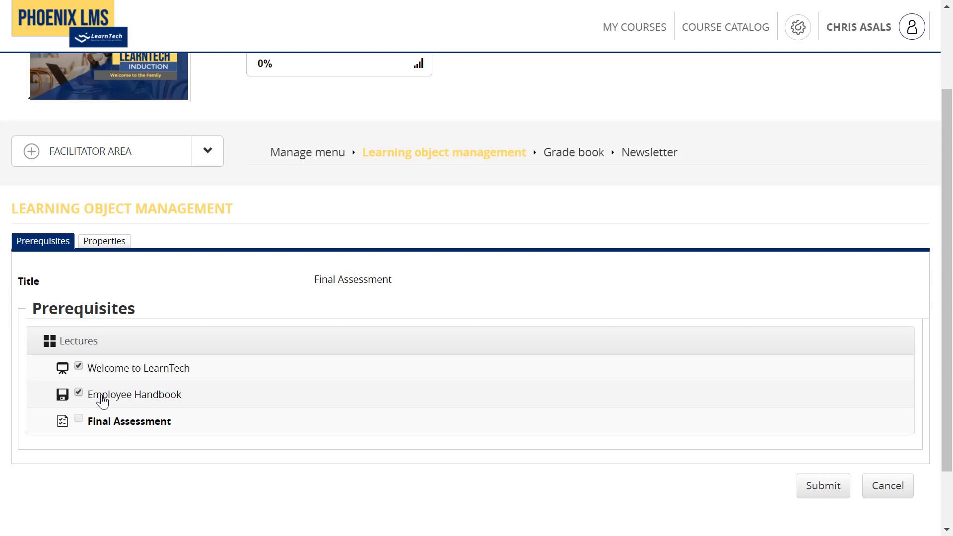
In the Final Assessment's properties, set the end object marker to Yes and the bookmark to Final.
click(107, 242)
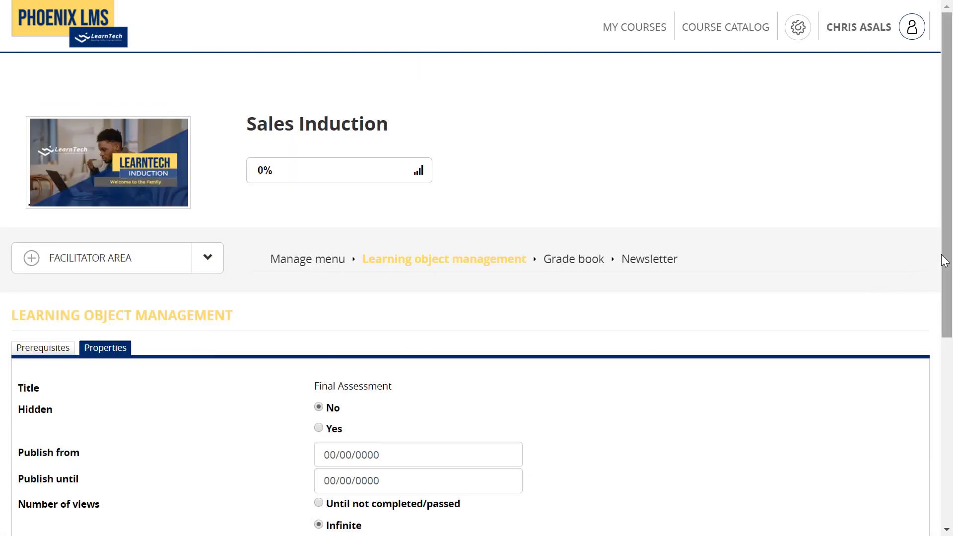
drag(942, 259, 942, 398)
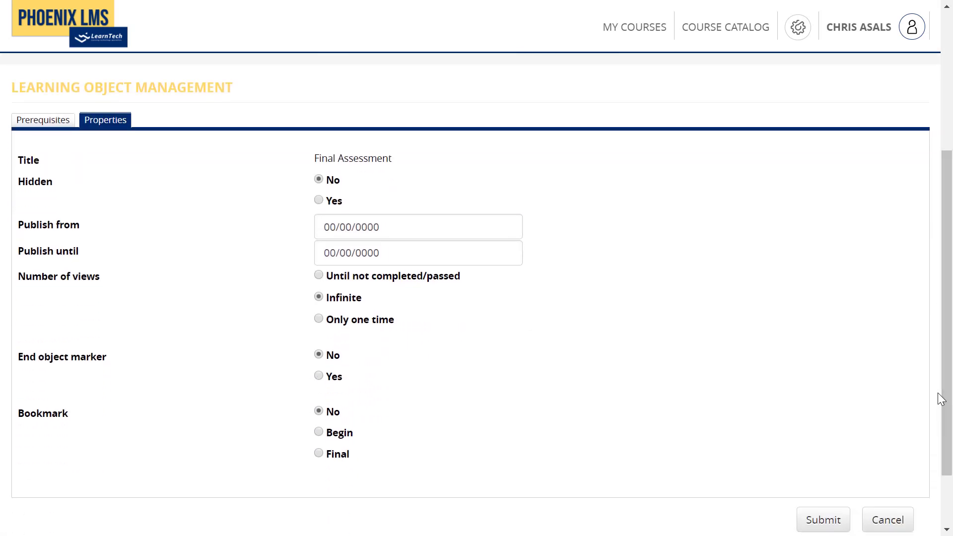
click(319, 376)
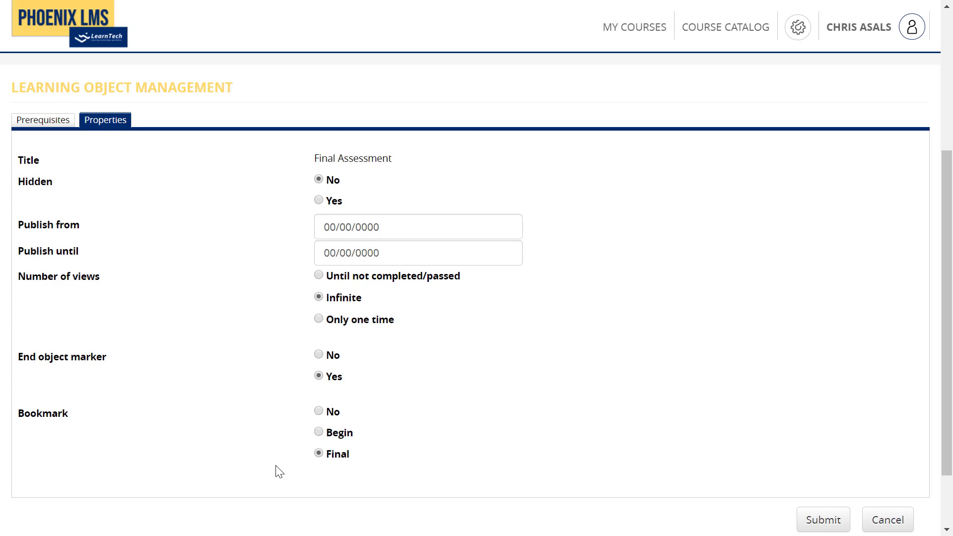
Save the Final Assessment's properties and return to the list of course objects.
click(809, 527)
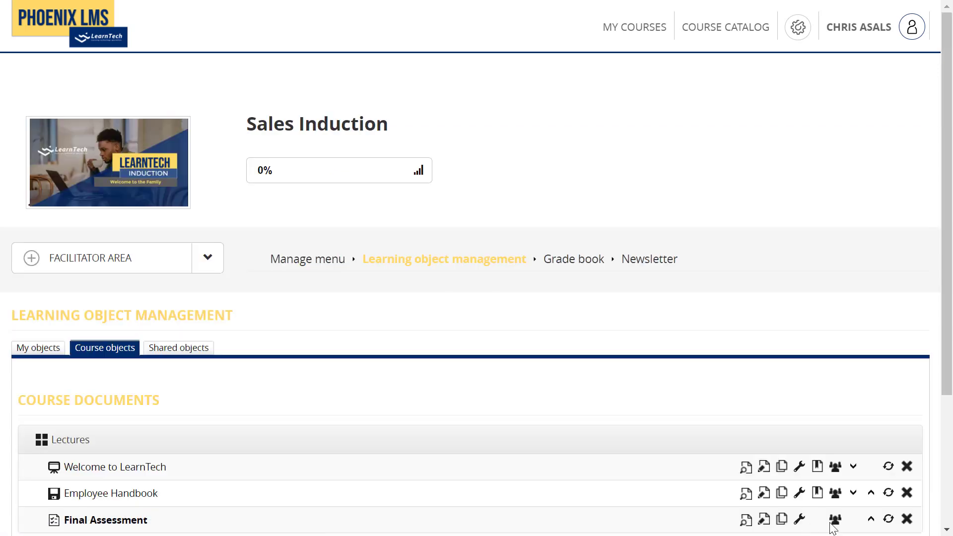
drag(947, 304, 950, 347)
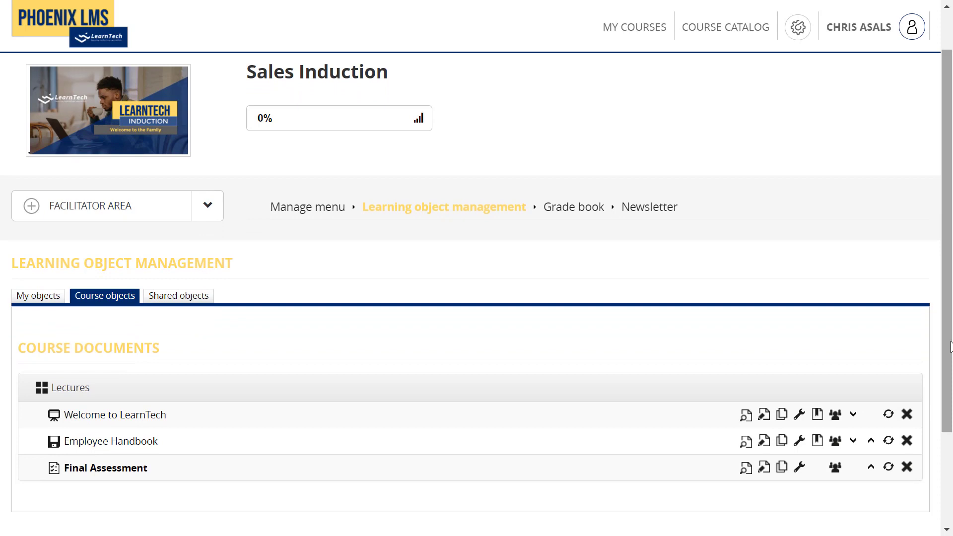
Open the course grade book and examine the Final Assessment's statistics for each question.
click(572, 209)
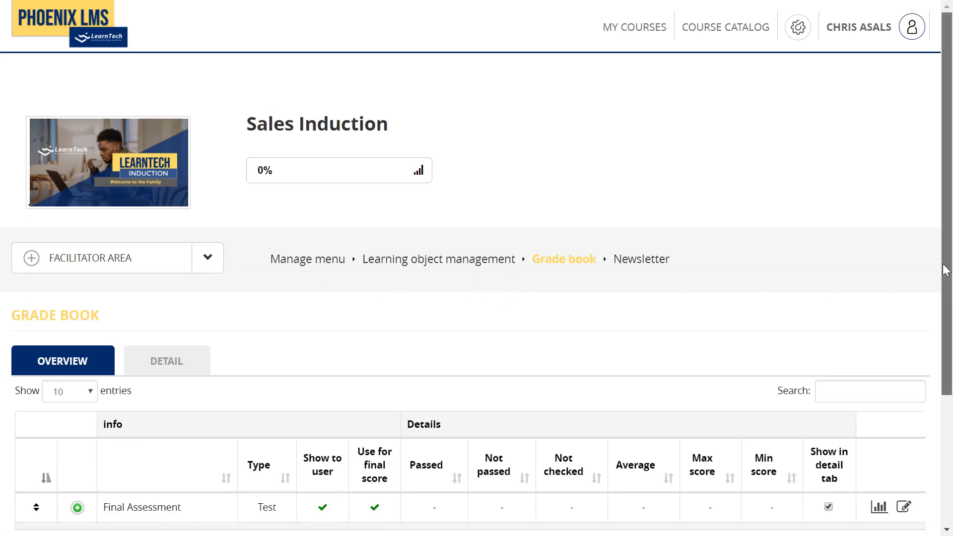
scroll(941, 278, down, 3)
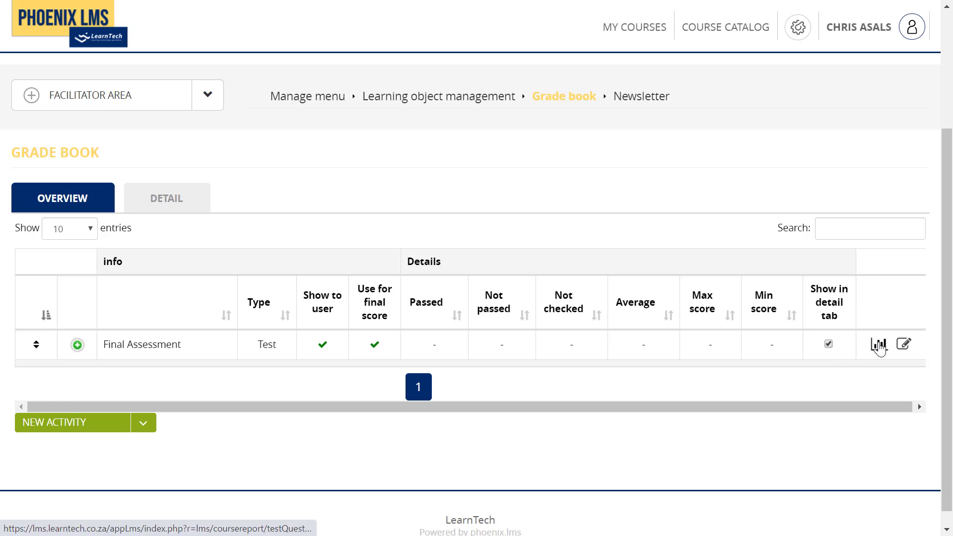
click(878, 345)
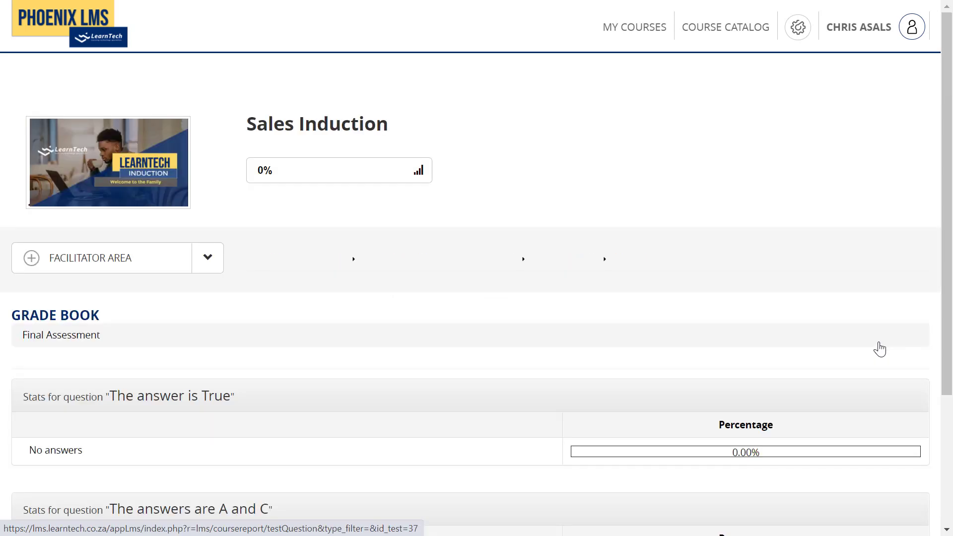
scroll(938, 323, down, 4)
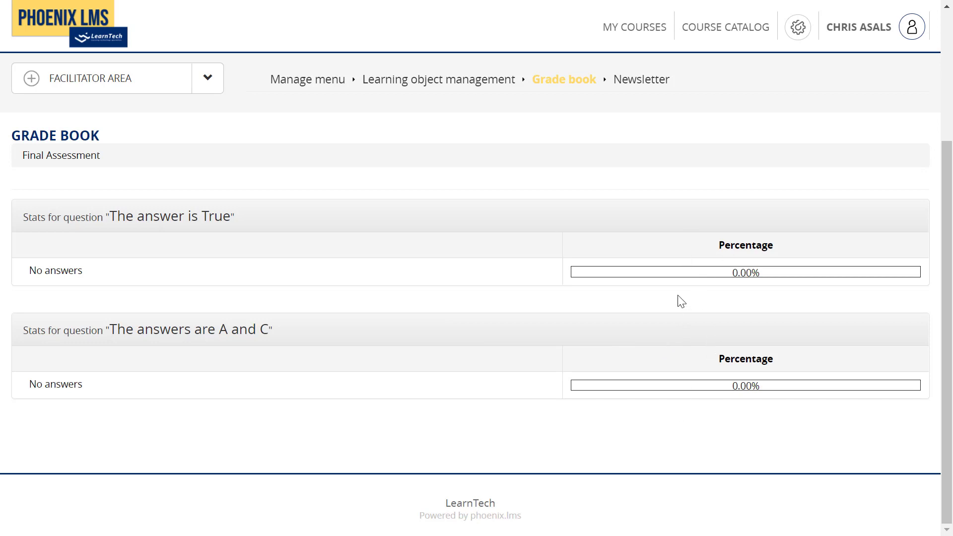
Open the course newsletter form and review its sender, subject, description, attachment, language and delivery options.
click(634, 87)
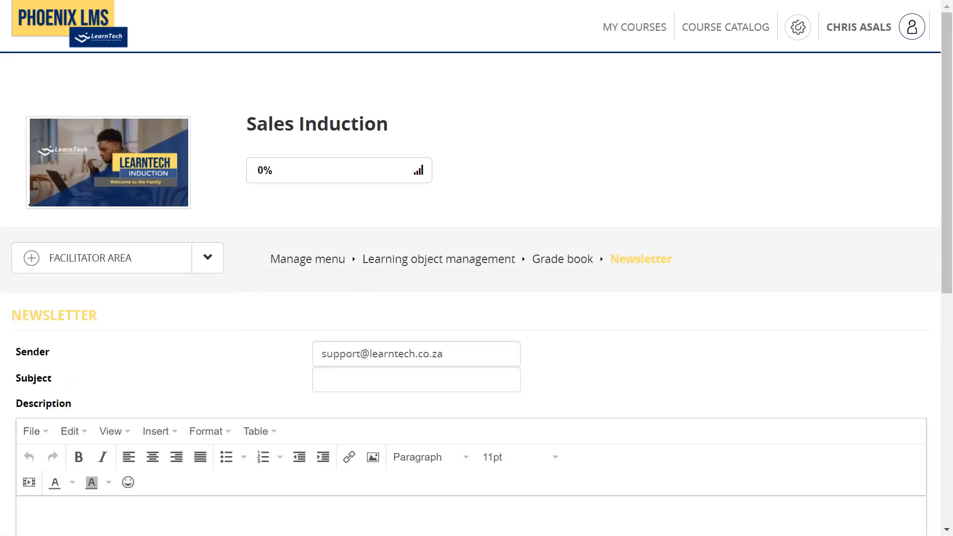
drag(948, 282, 948, 437)
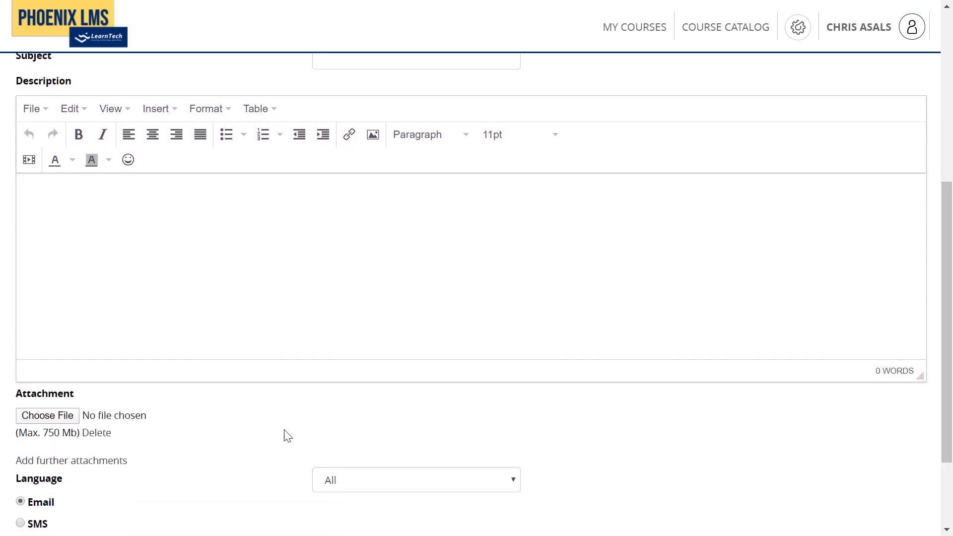
drag(948, 313, 947, 360)
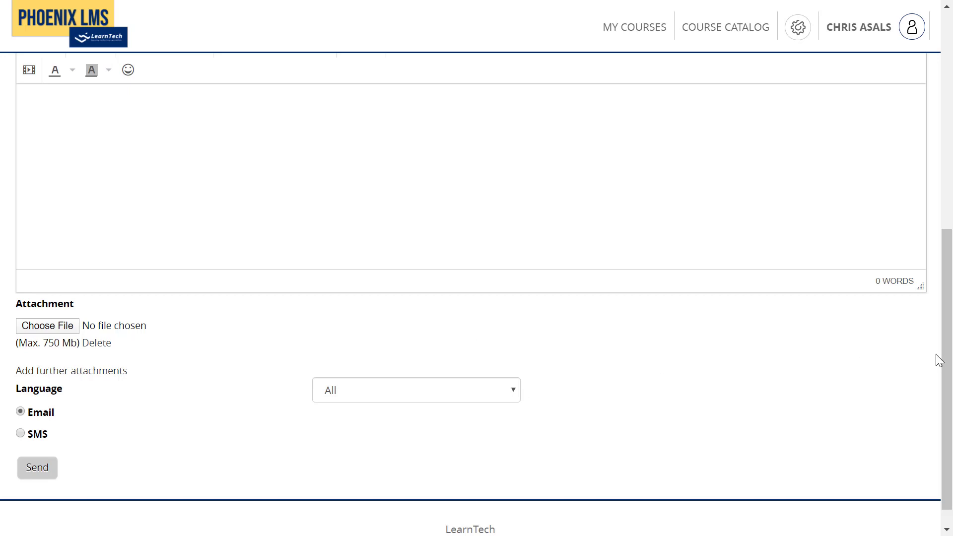
drag(948, 363, 948, 233)
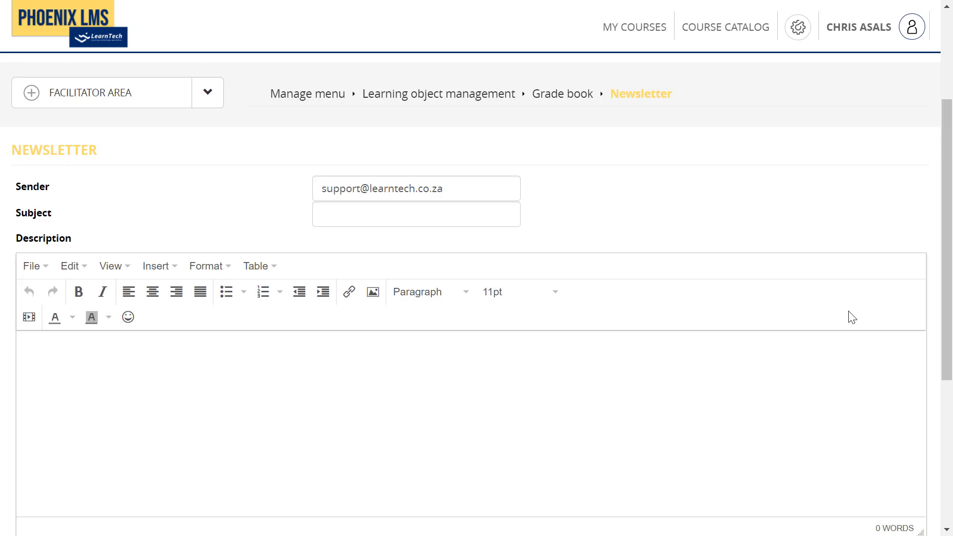
drag(947, 317, 951, 202)
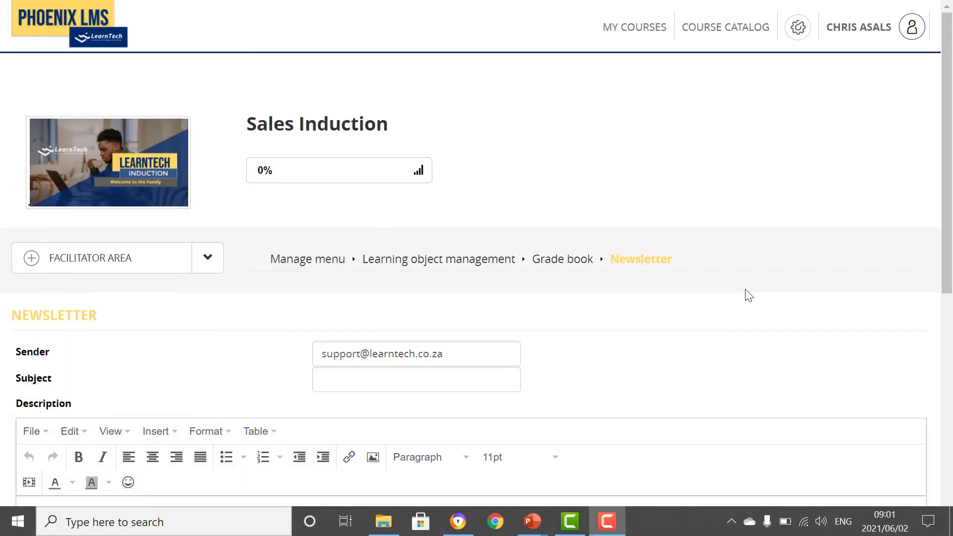
Switch to the administration area, open the Sales Induction course's subscriptions and start adding users.
click(797, 29)
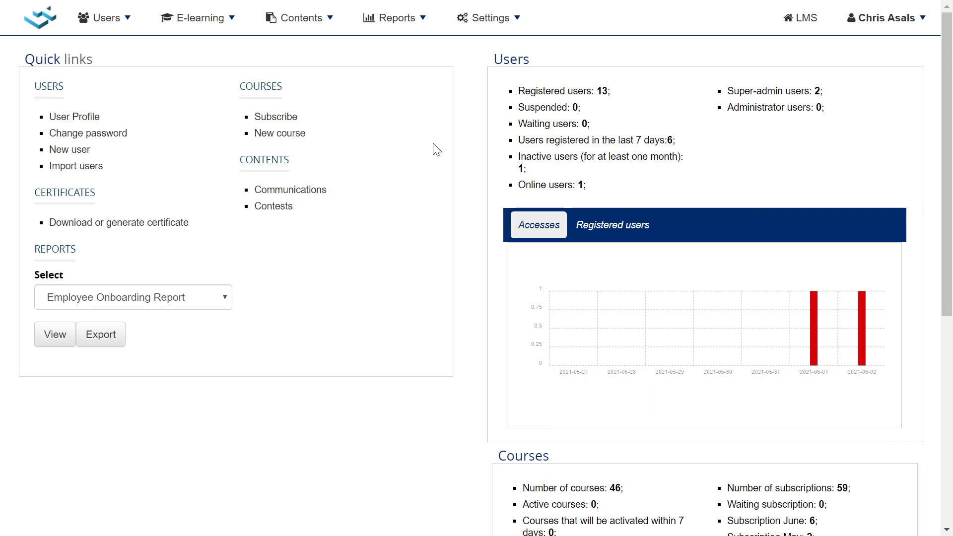
click(206, 22)
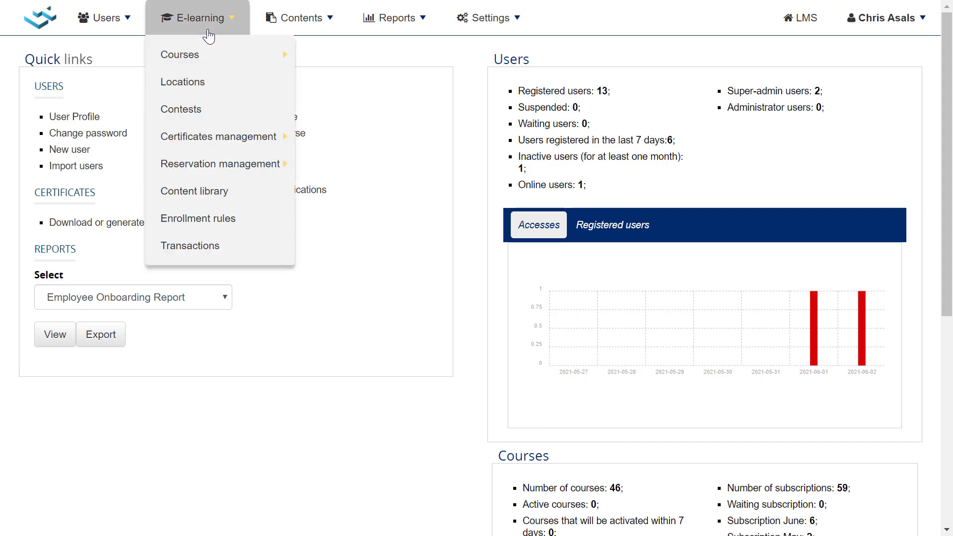
mouse_move(238, 54)
click(323, 53)
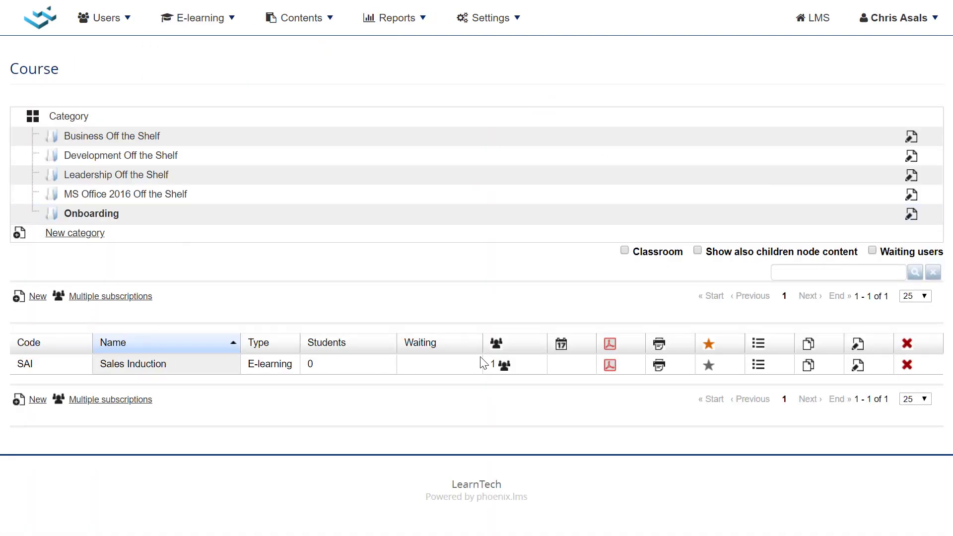
click(504, 371)
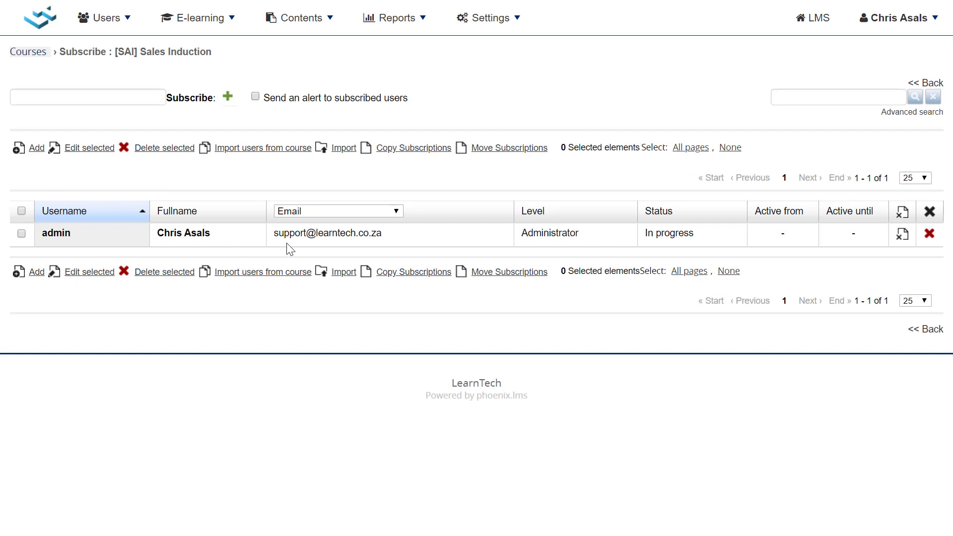
click(33, 151)
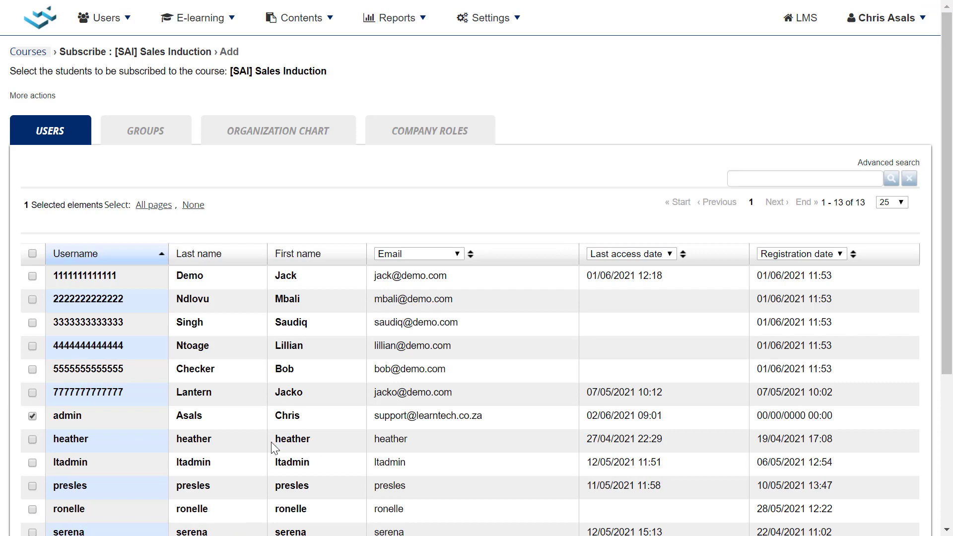
Subscribe the Sales and Marketing branch of the organization chart to Sales Induction, with its users at Student level.
click(743, 182)
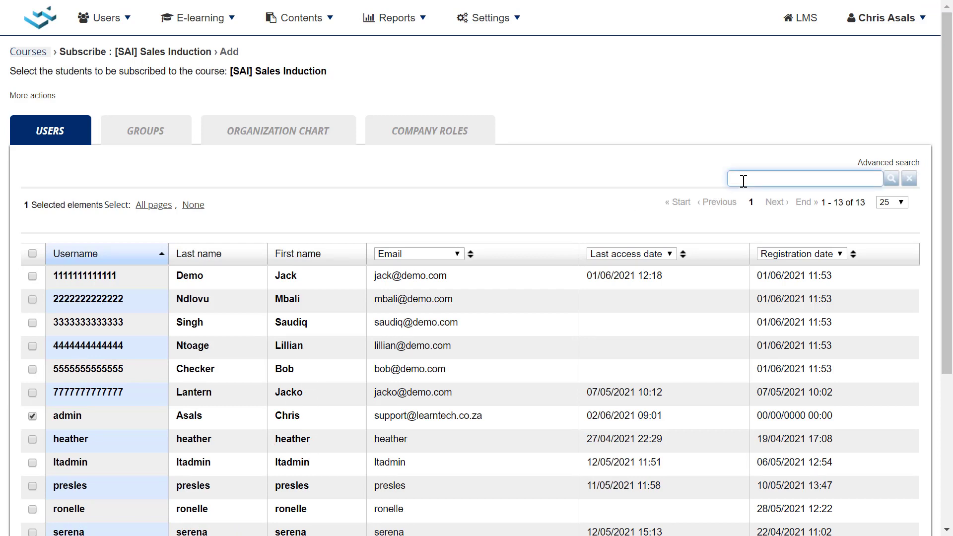
click(425, 251)
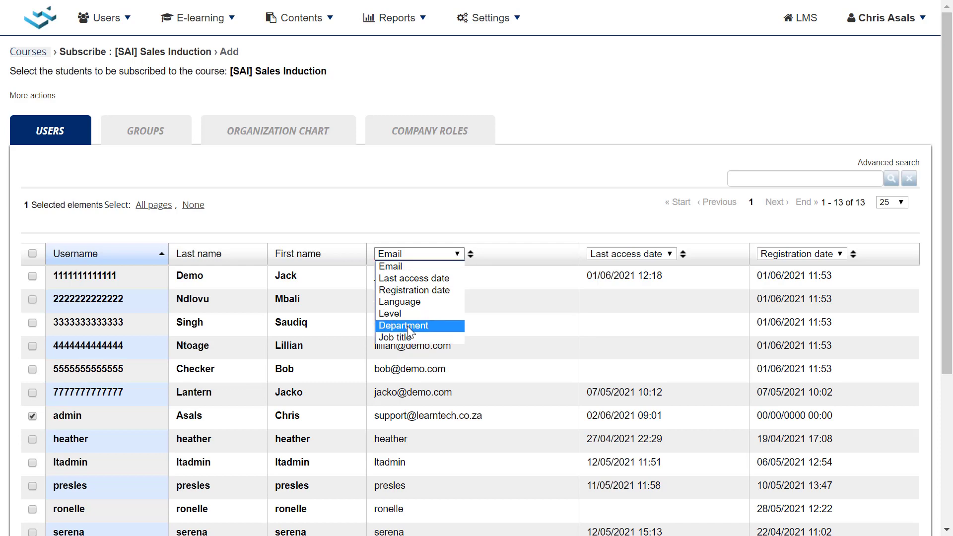
click(273, 132)
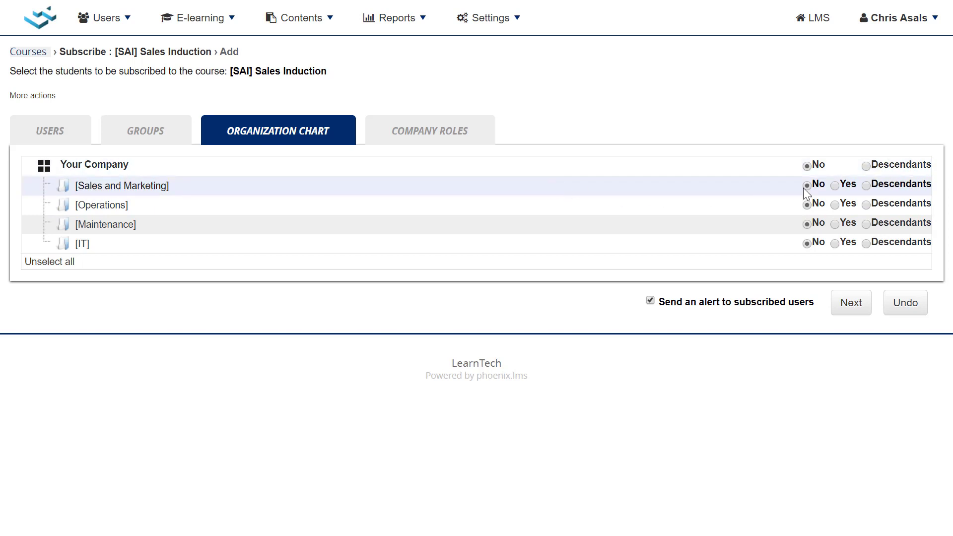
click(834, 186)
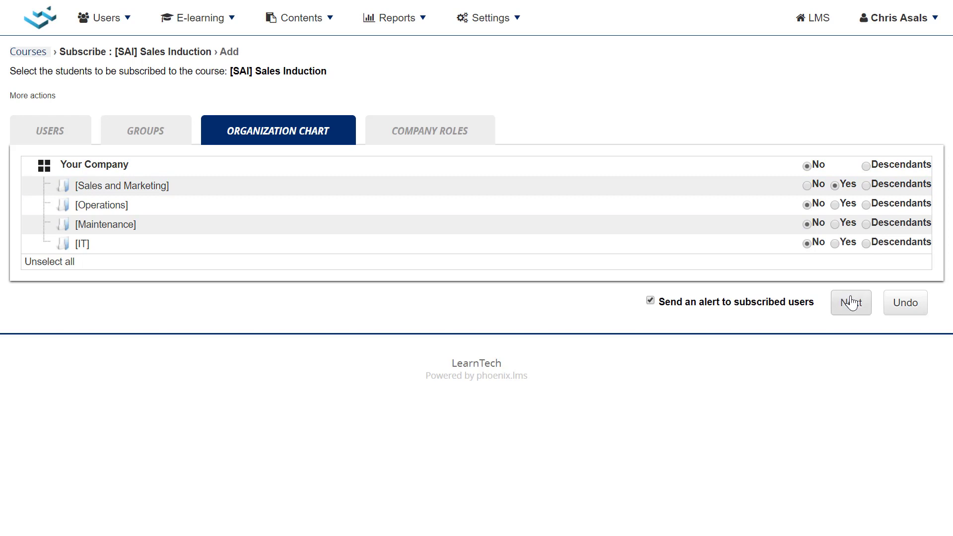
click(850, 302)
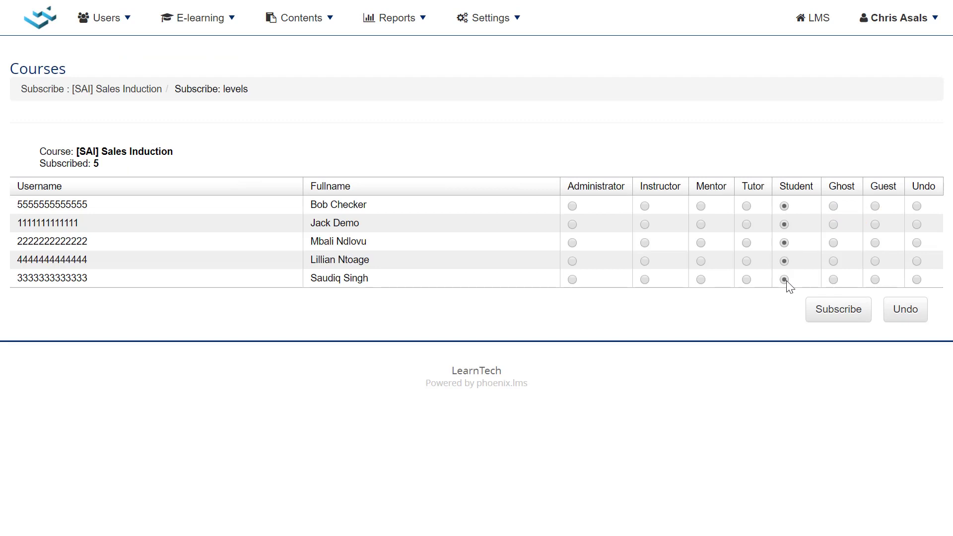
click(835, 316)
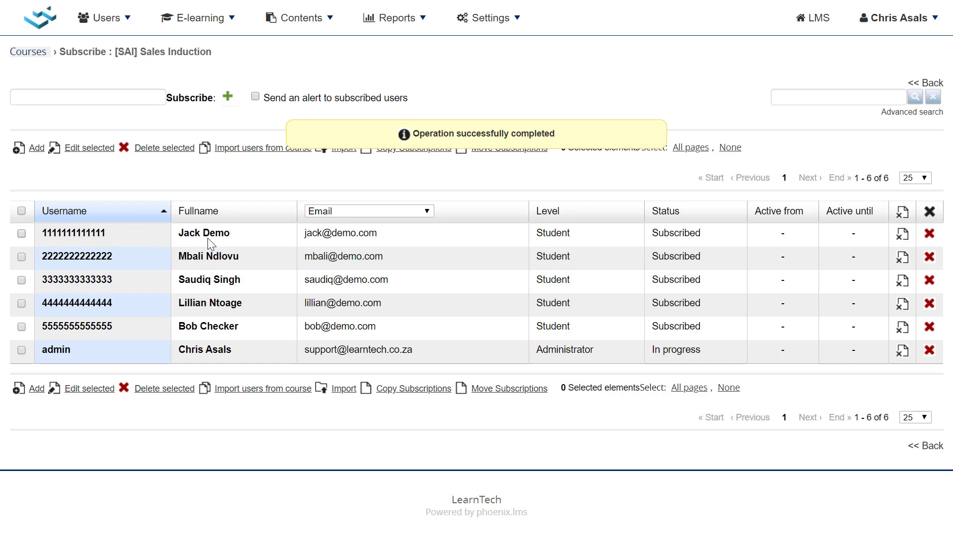
Add an enrollment rule titled Sales Induction Rule for all languages, with the type Organization chart.
mouse_move(212, 34)
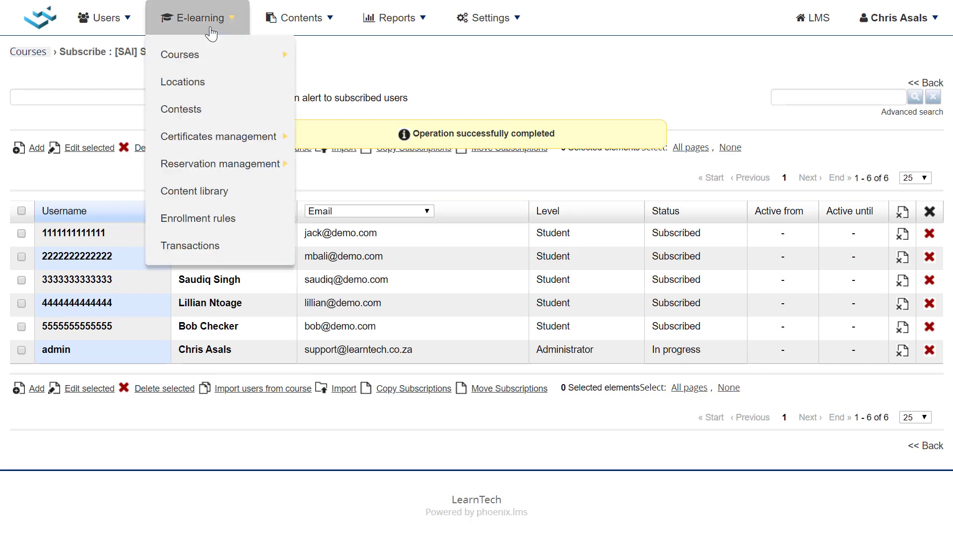
click(200, 217)
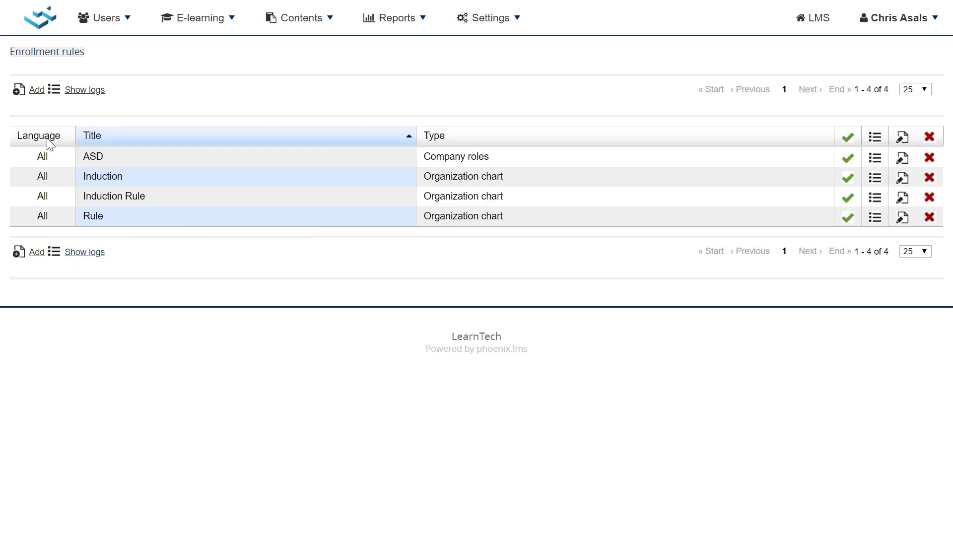
click(37, 92)
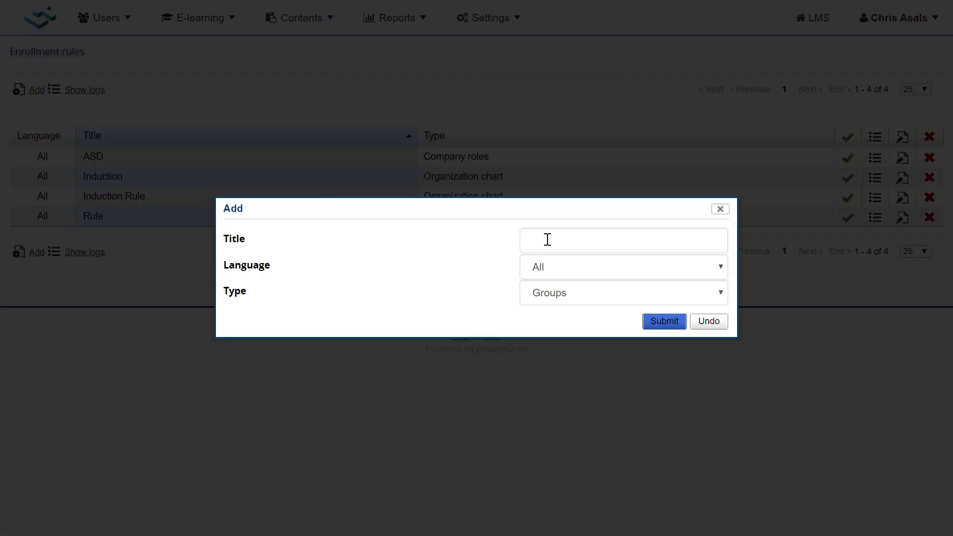
click(547, 240)
text(Sal)
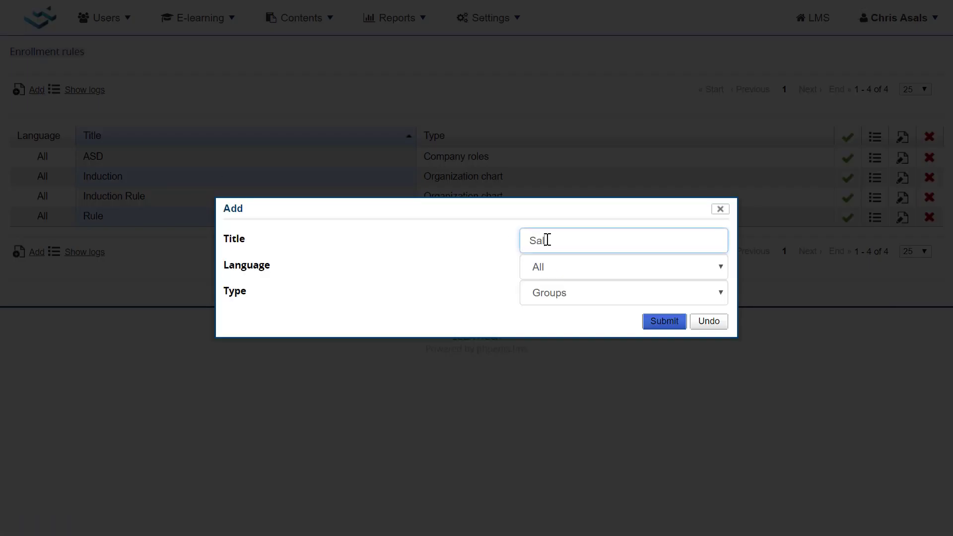
text(es Induction Rule)
click(565, 293)
click(557, 322)
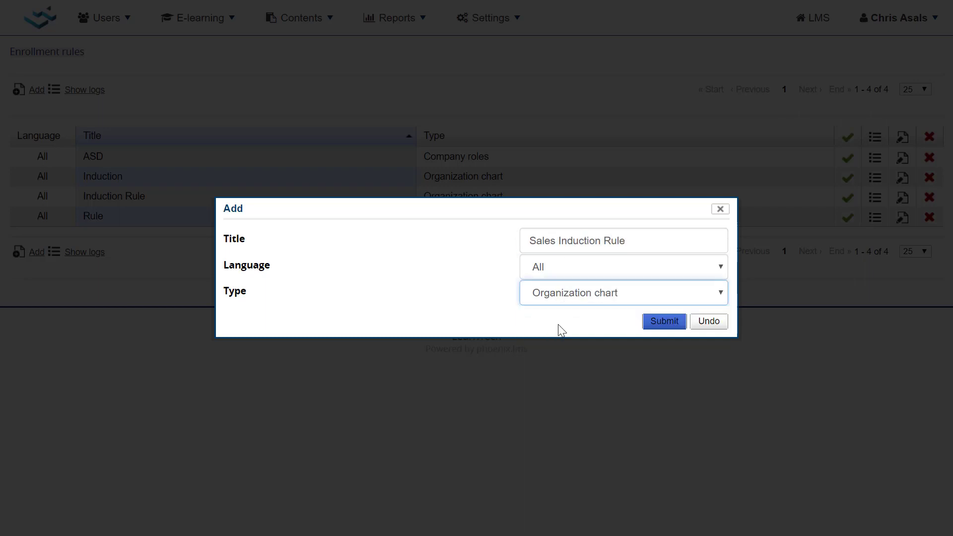
click(663, 322)
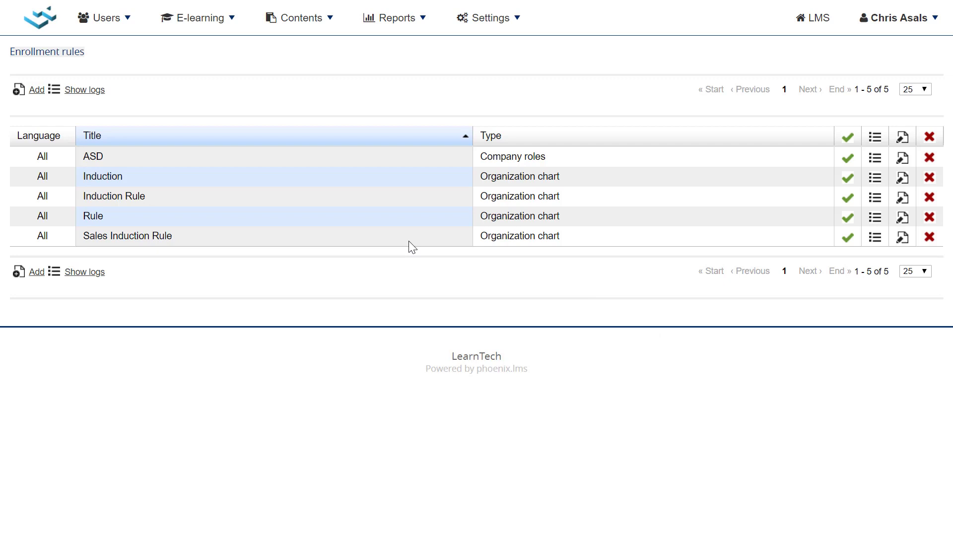
Manage the Sales Induction Rule and assign the Sales and Marketing branch to it, saving the selection.
click(874, 238)
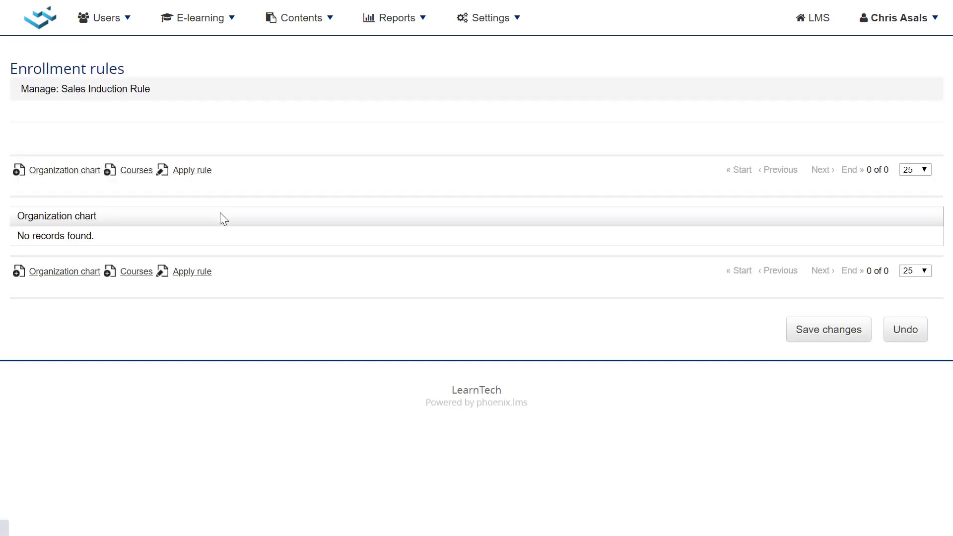
click(44, 174)
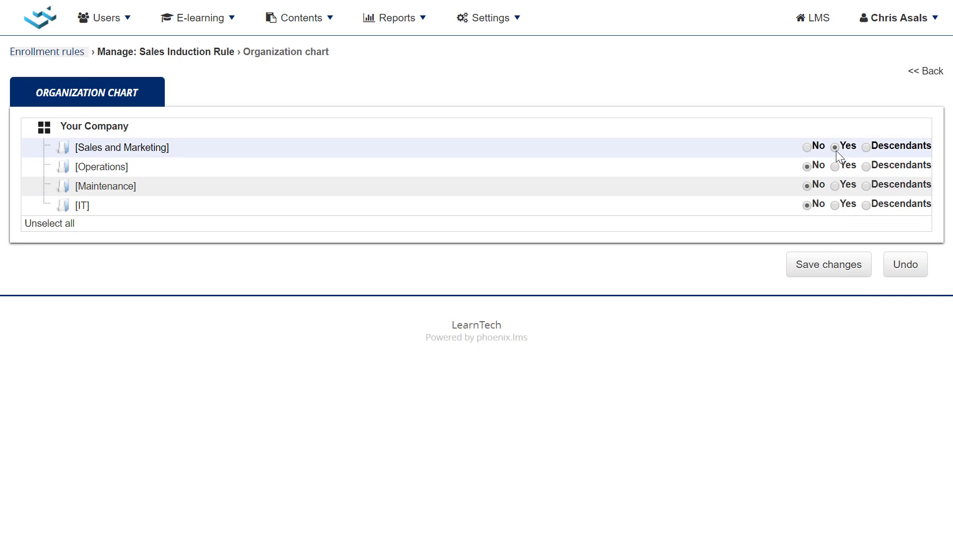
click(829, 274)
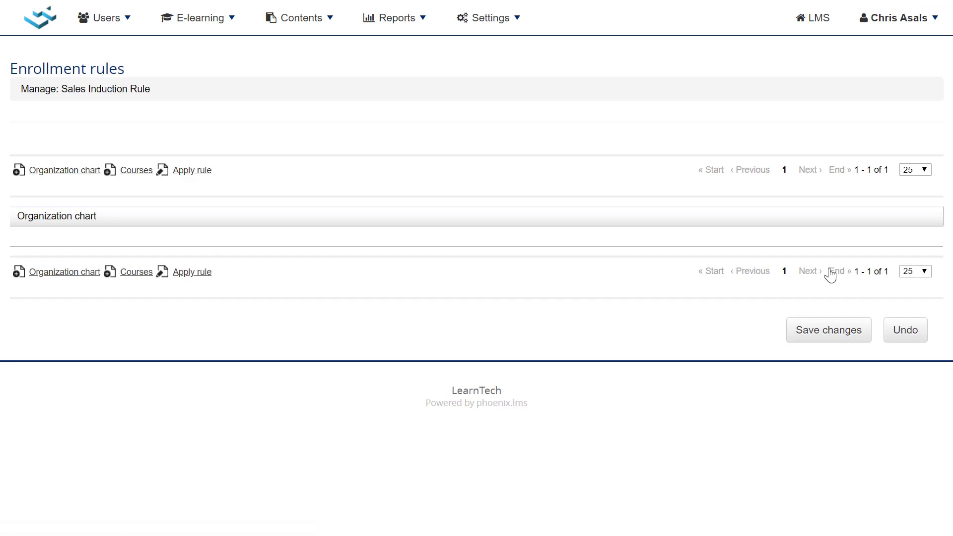
Add the Sales Induction course from the Onboarding category to the enrollment rule and save the selection.
click(137, 175)
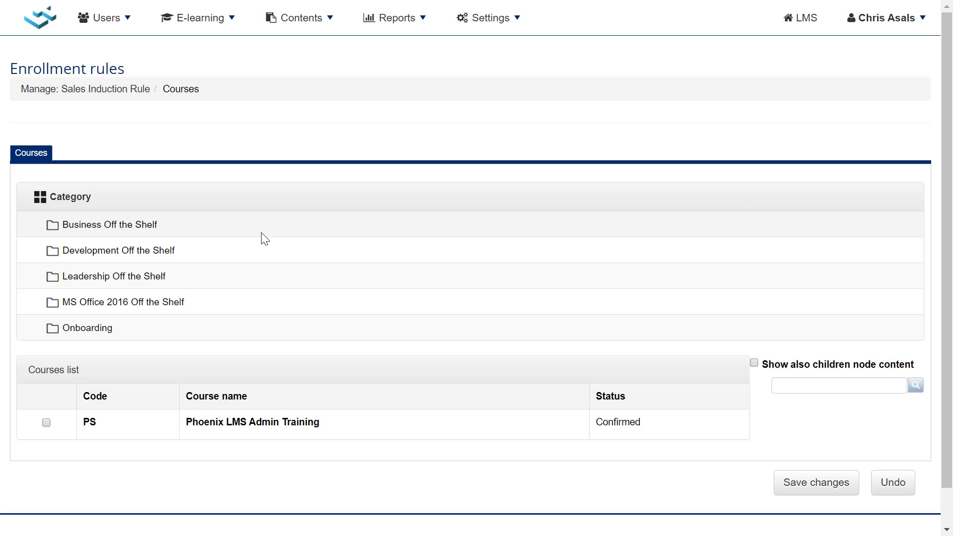
click(77, 333)
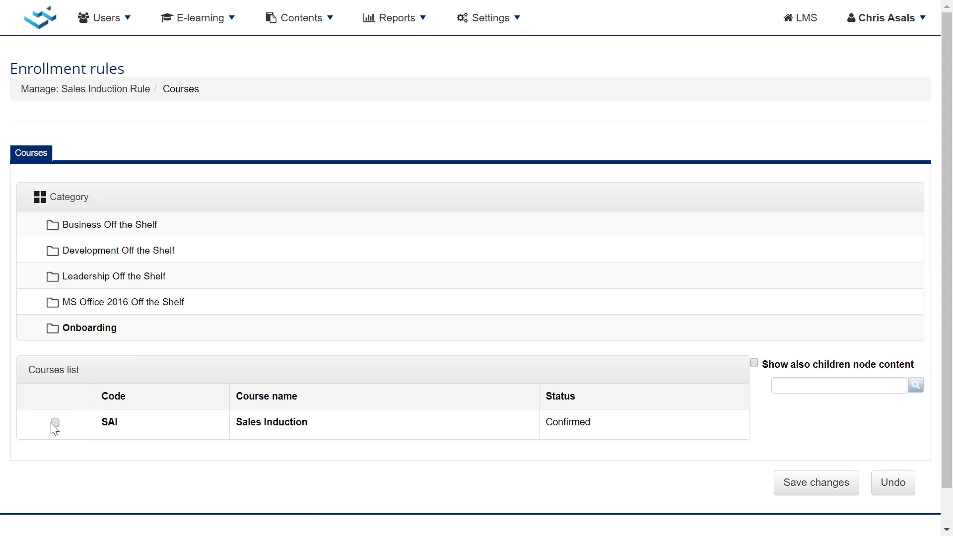
click(55, 422)
click(789, 494)
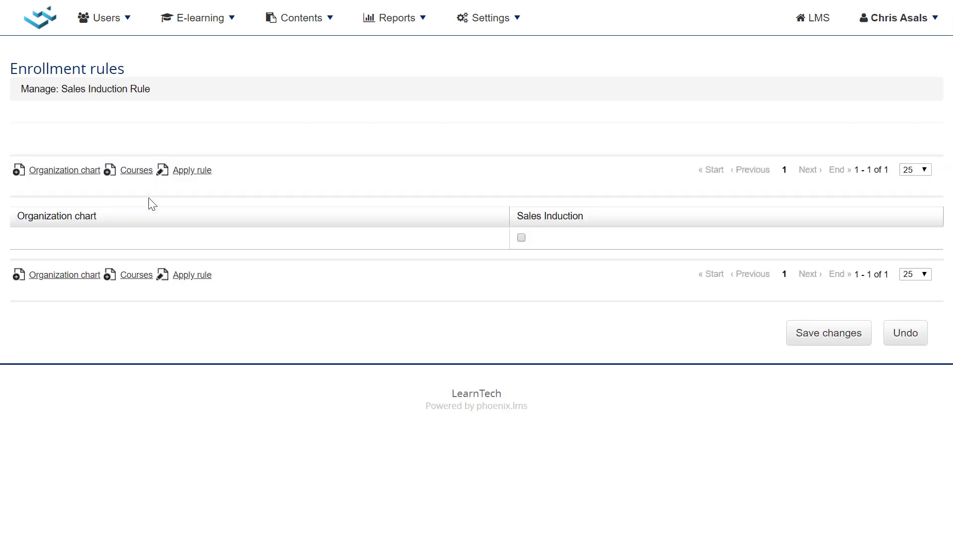
Enable the Sales Induction course for the assigned branch in the enrollment rule, apply the rule and save the changes.
click(522, 238)
click(187, 171)
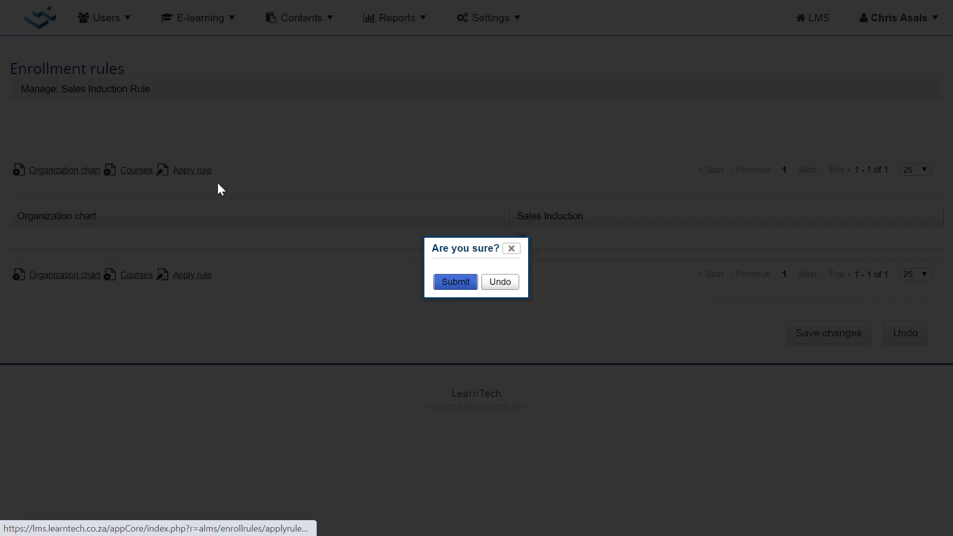
click(454, 282)
click(798, 343)
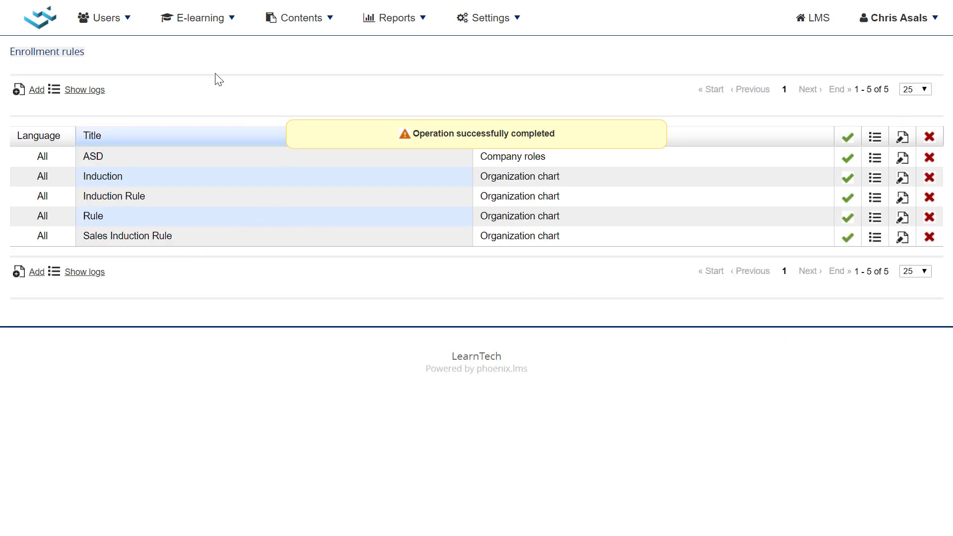
View the users in the Sales and Marketing branch of the organization chart.
mouse_move(112, 21)
click(116, 57)
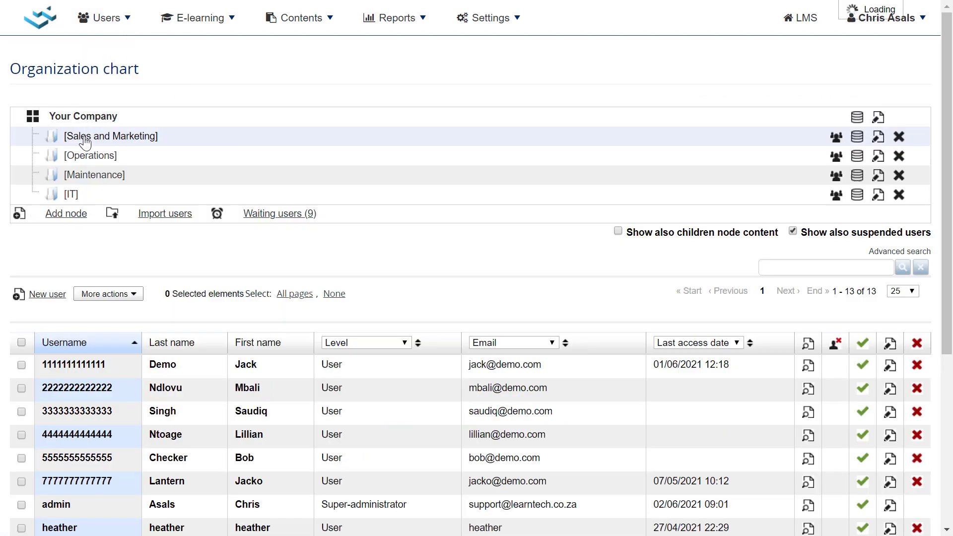
click(86, 141)
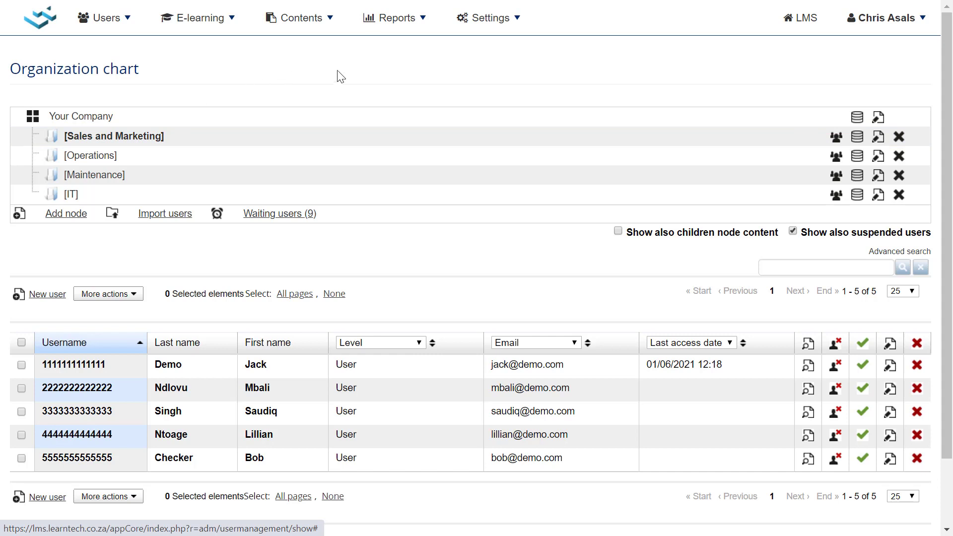
Create a new report named Sales Induction in the Users category.
click(399, 25)
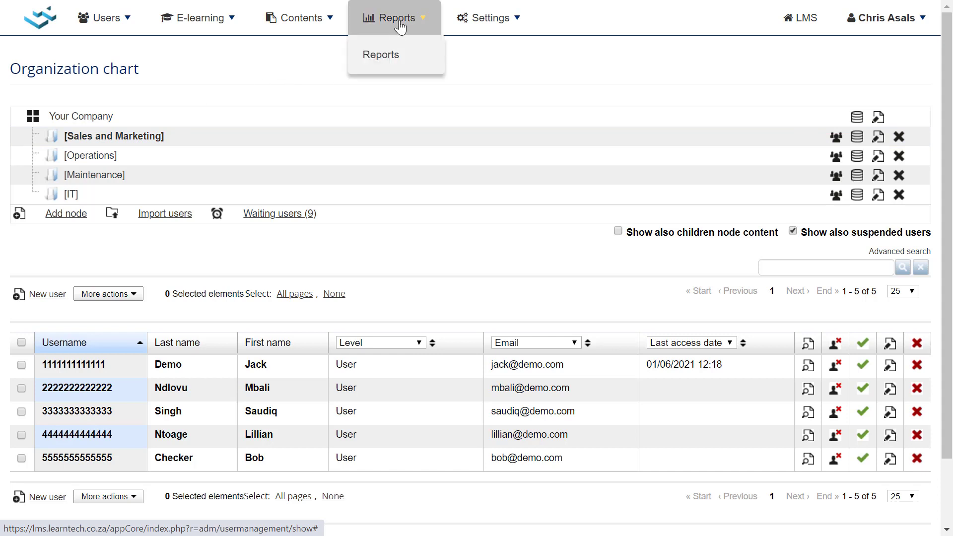
click(400, 58)
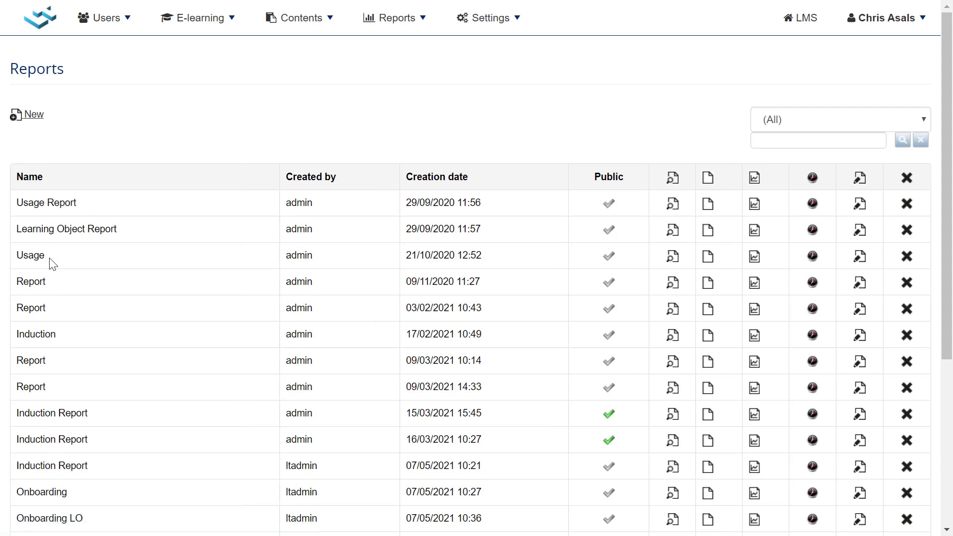
click(33, 126)
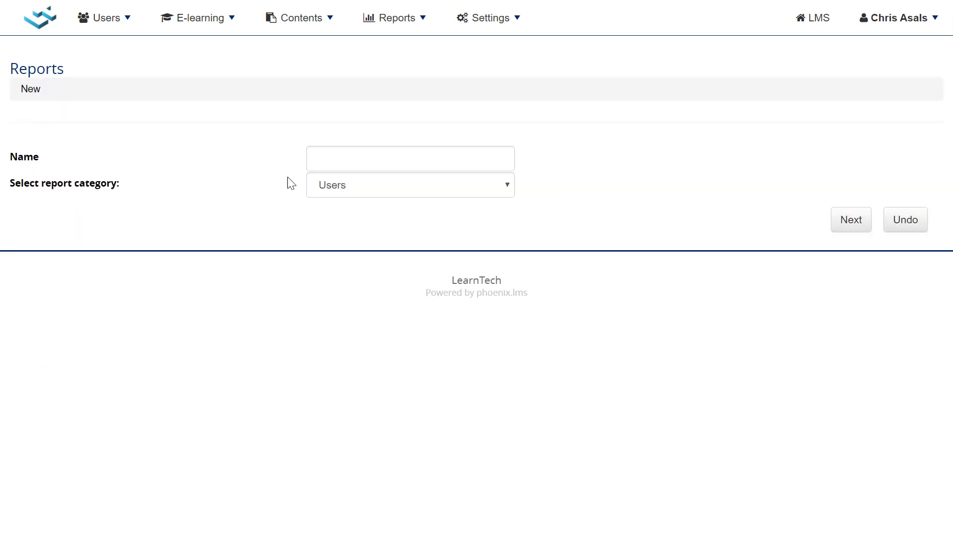
click(328, 155)
text(Sales )
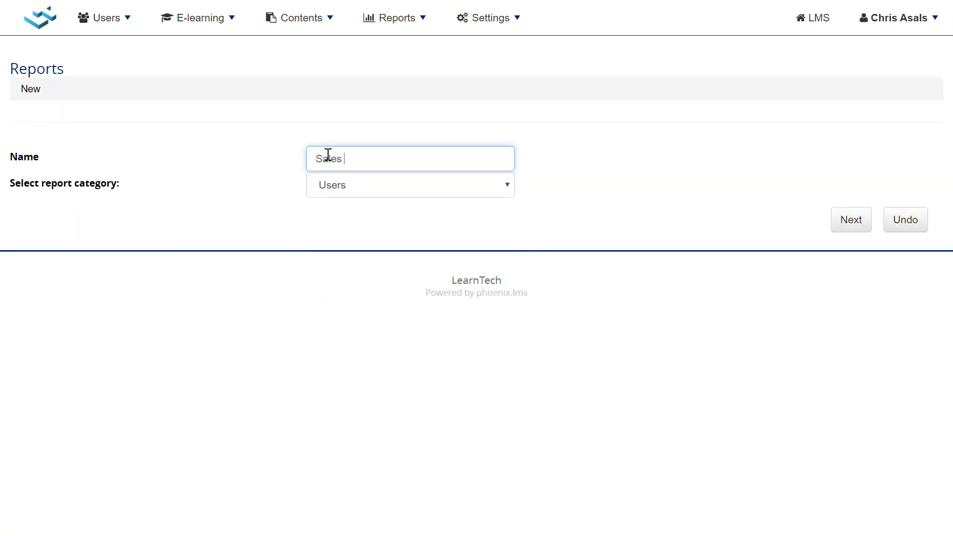
text(Induction)
click(837, 223)
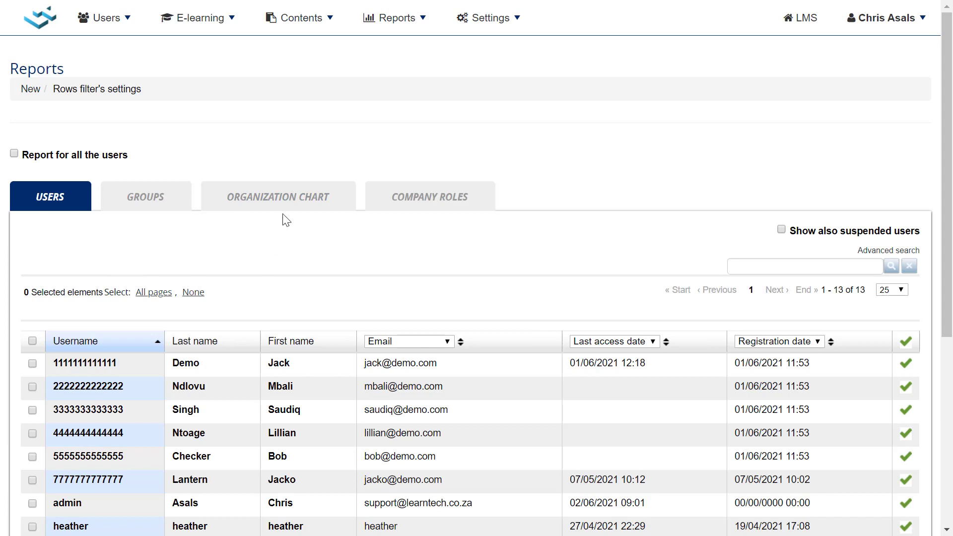
Limit the report's rows to the Sales and Marketing branch of the organization chart and save the selection.
click(276, 200)
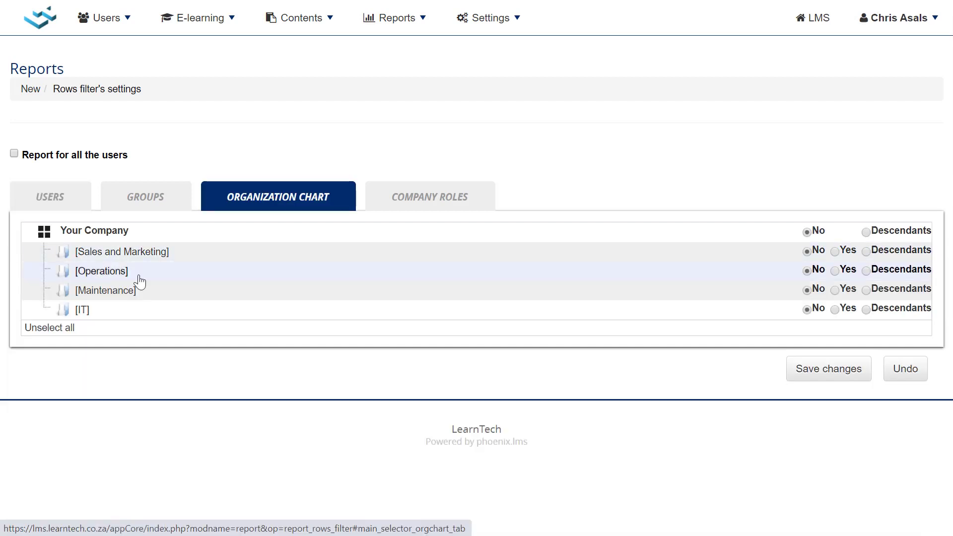
click(834, 252)
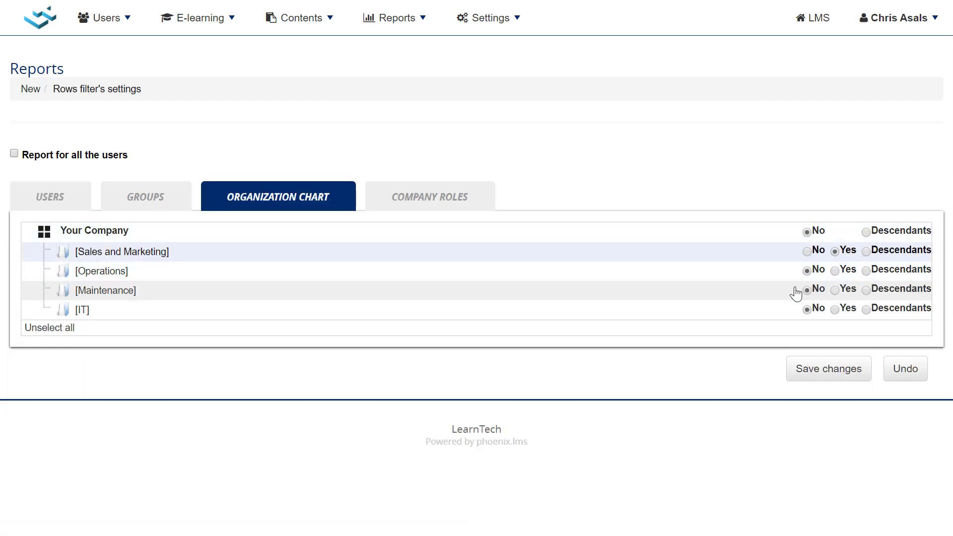
click(809, 380)
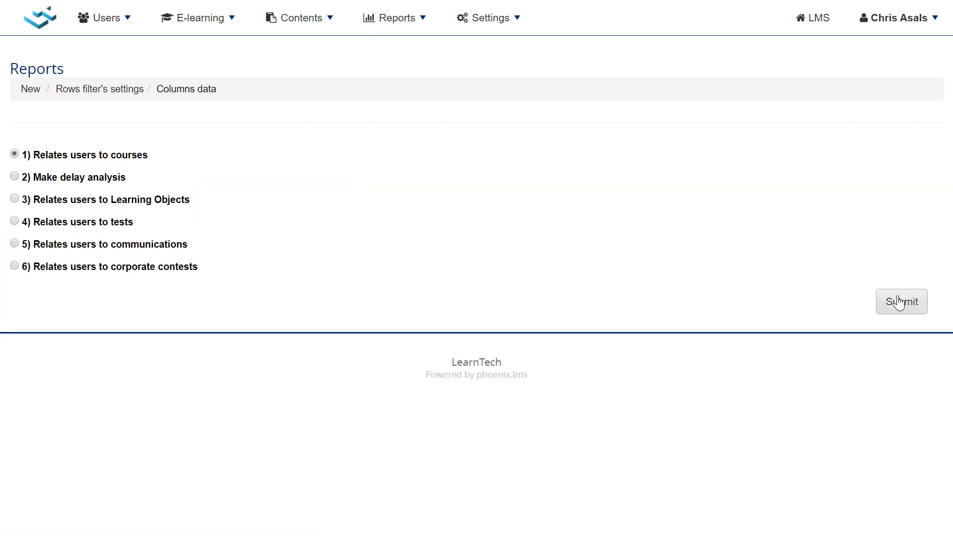
Relate users to courses in the report and manually select the Sales Induction course from the Onboarding category.
click(895, 298)
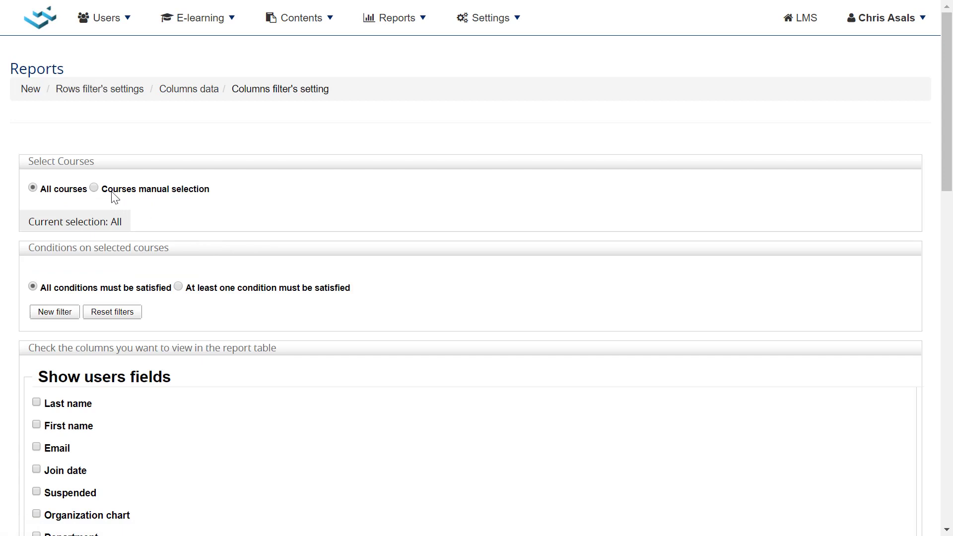
click(94, 188)
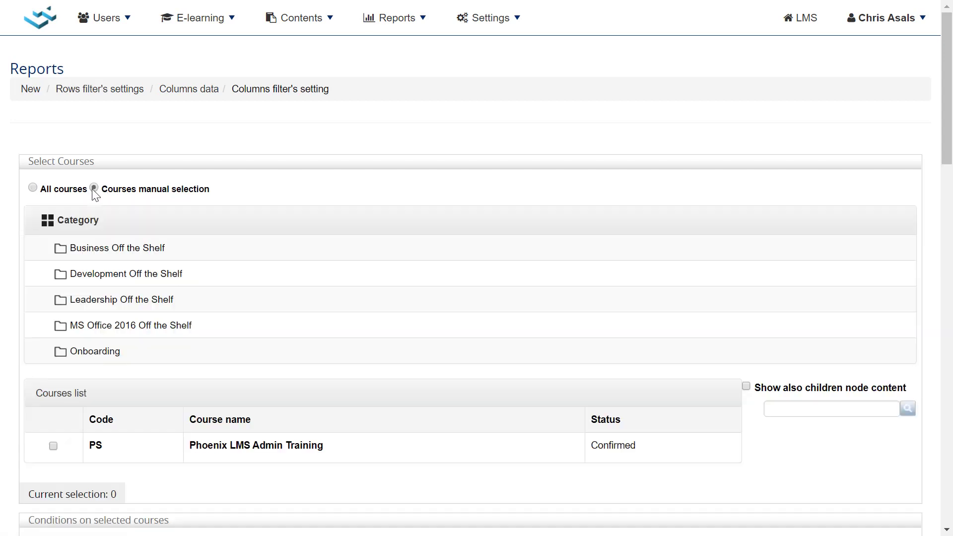
click(90, 356)
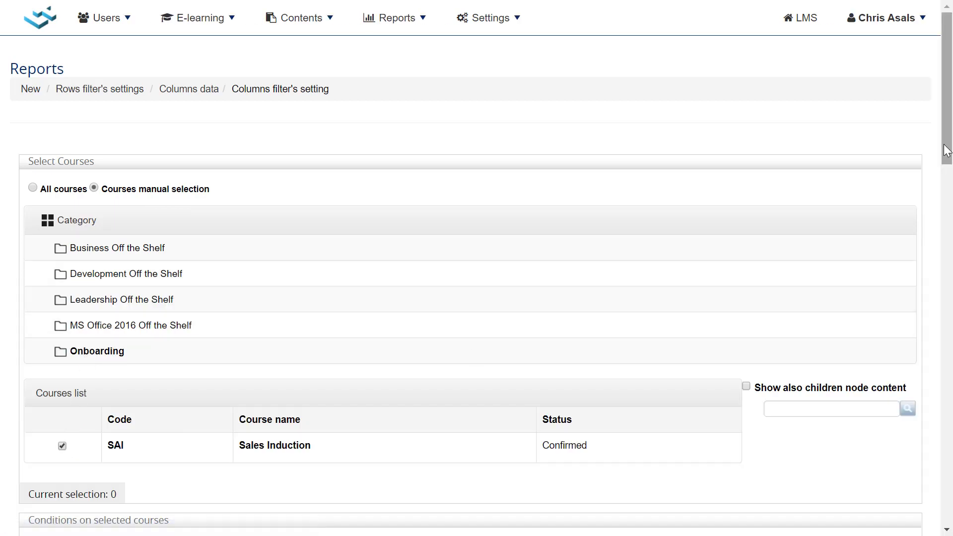
Include the Last name, First name, Department and Job title user fields as report columns, and save and show the report.
drag(944, 164, 942, 282)
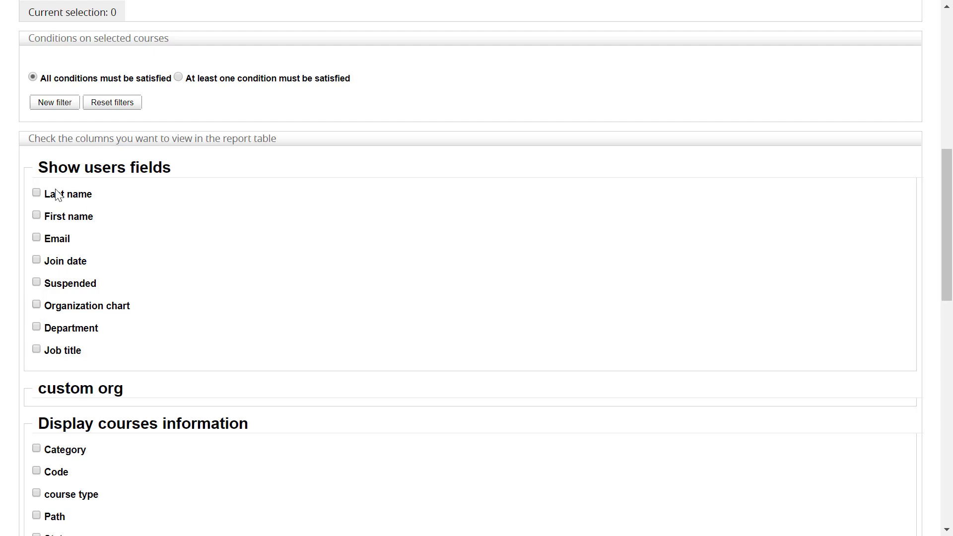
click(36, 193)
click(36, 215)
click(37, 327)
drag(943, 242, 948, 403)
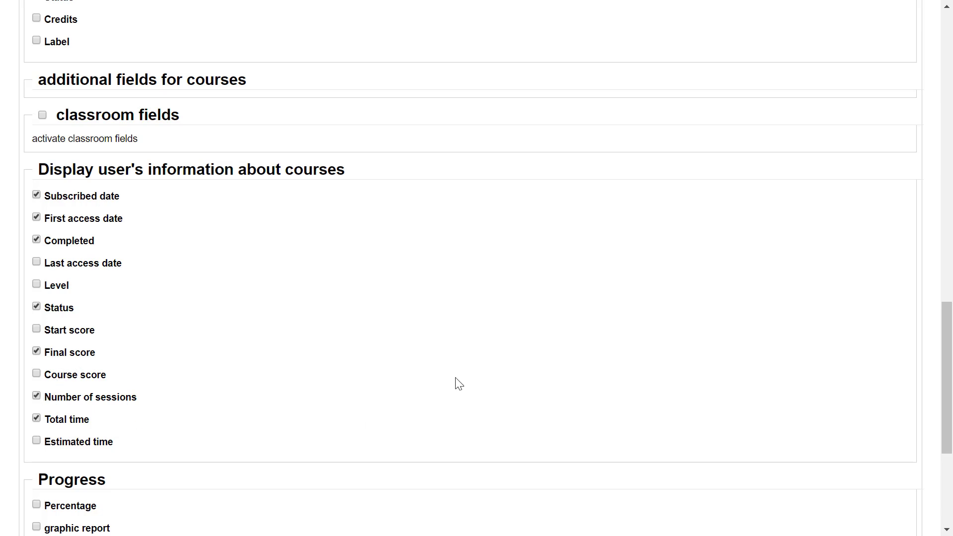
scroll(948, 342, down, 5)
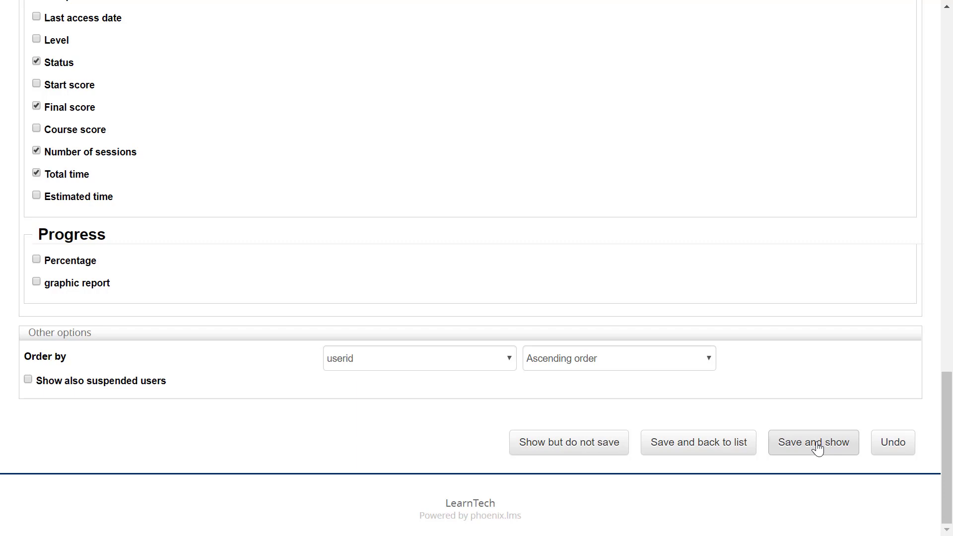
click(817, 448)
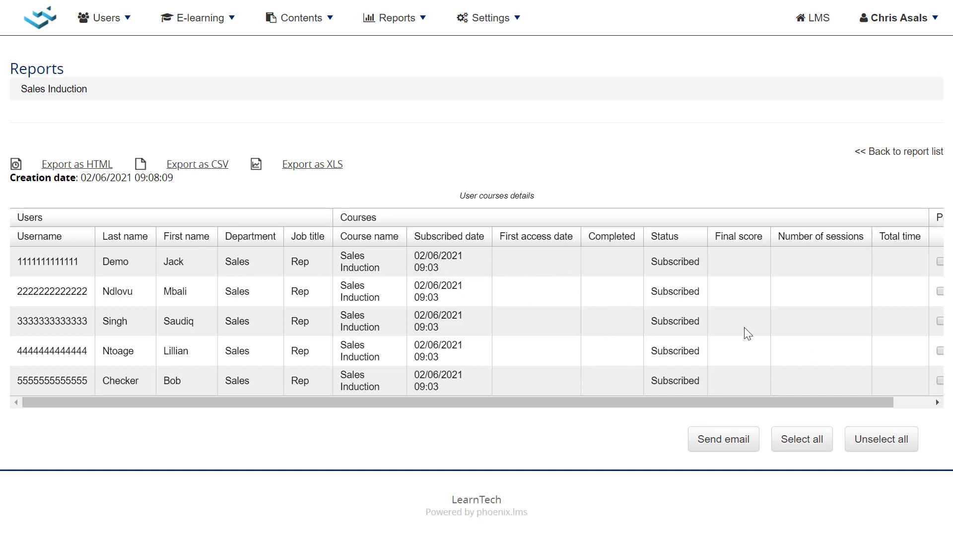
Return to the report list and add a new schedule for the Sales Induction report.
right_click(883, 154)
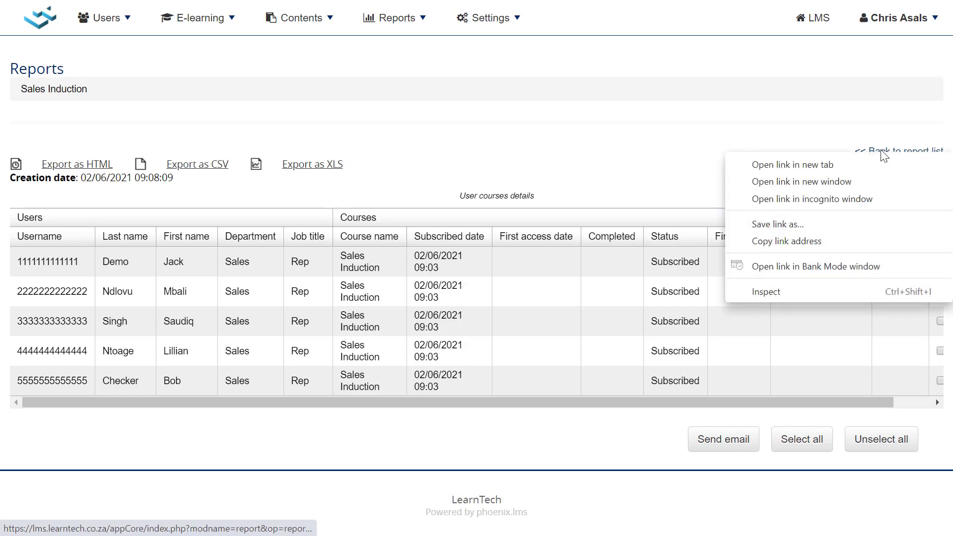
click(881, 150)
click(880, 155)
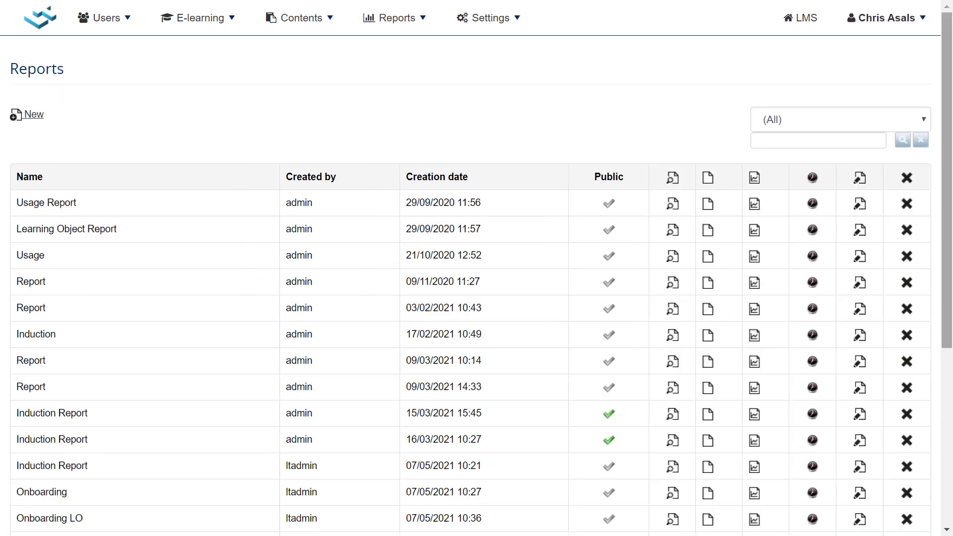
drag(951, 148, 951, 336)
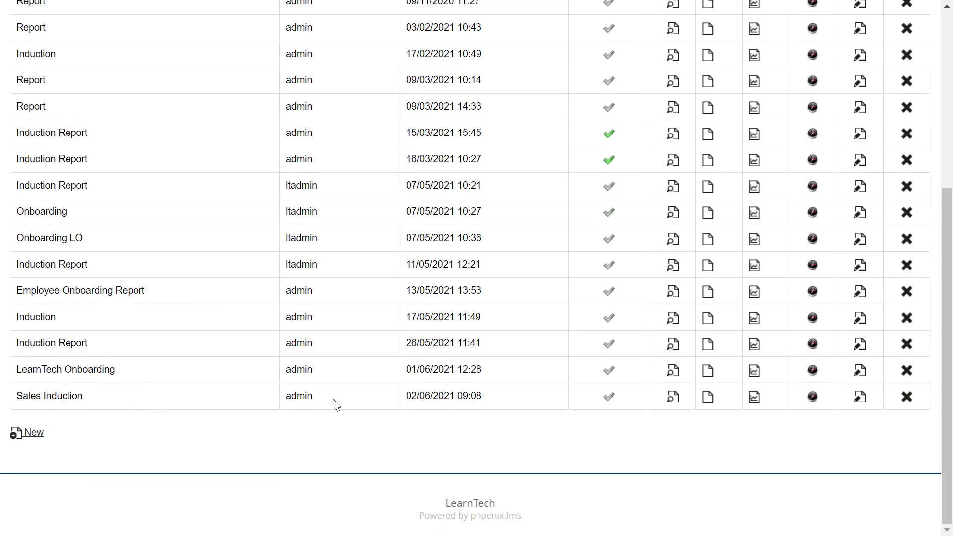
click(811, 400)
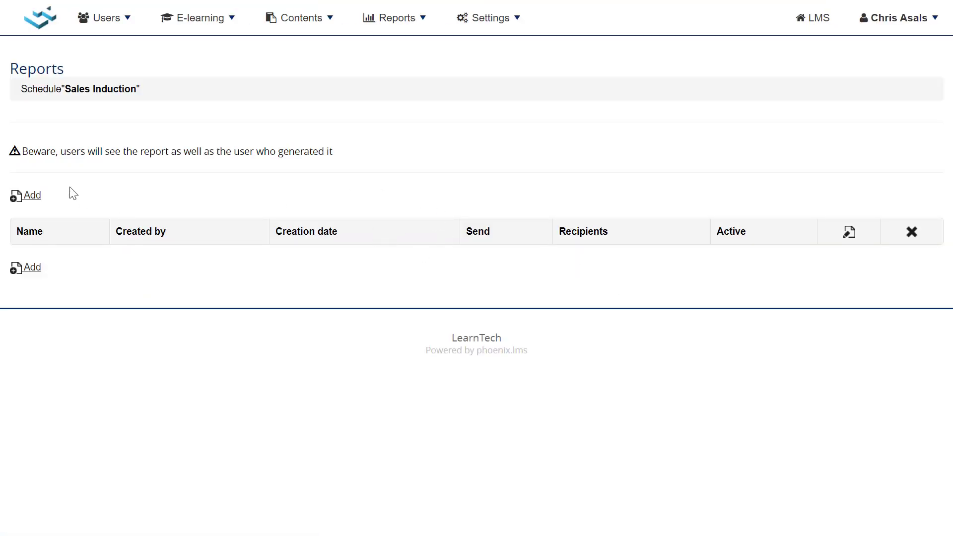
click(31, 195)
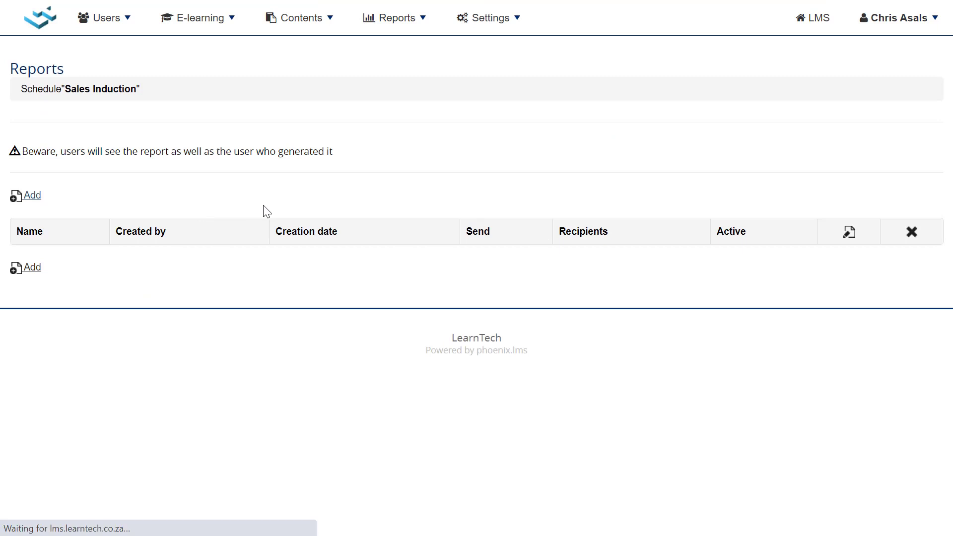
Describe the schedule as Sales Induction and set it to run every week on Monday.
click(372, 118)
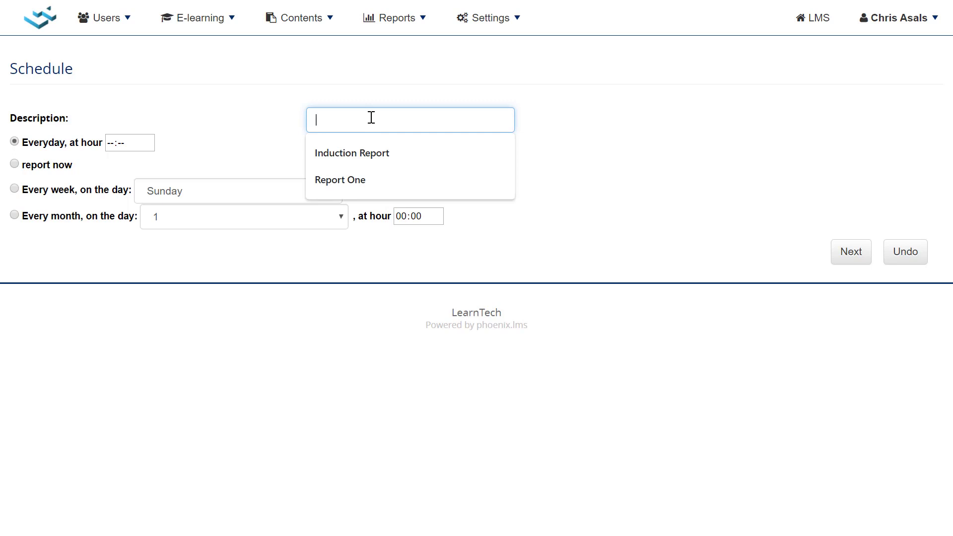
text(Sales Induction)
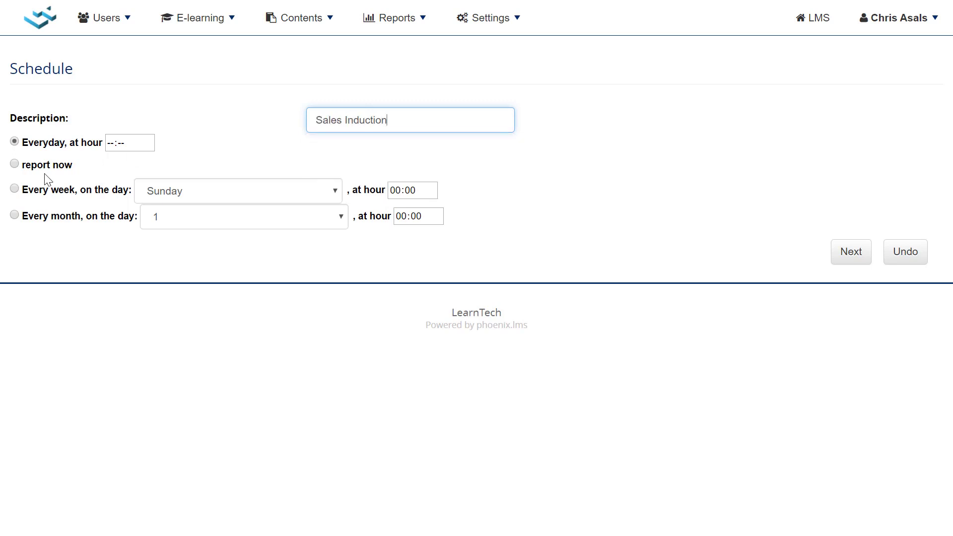
click(29, 191)
click(168, 196)
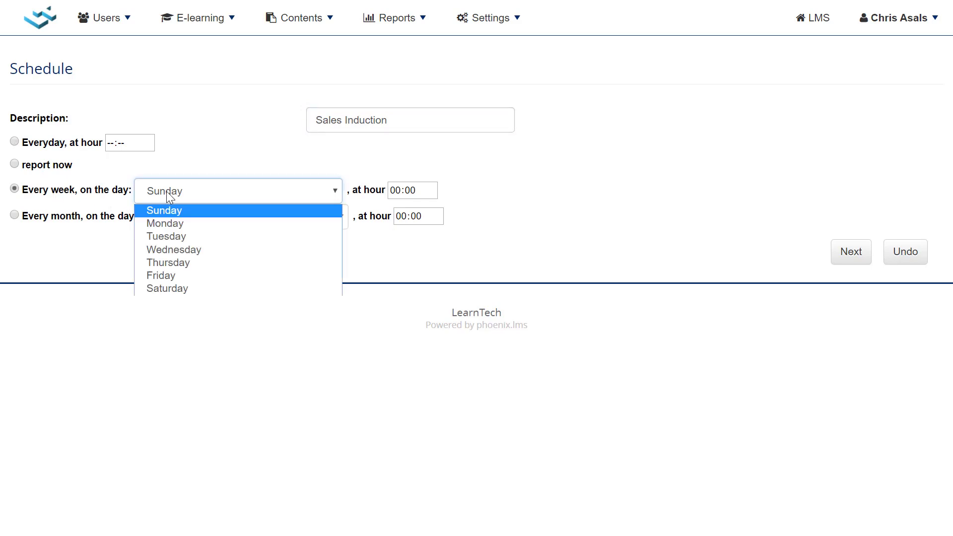
click(170, 223)
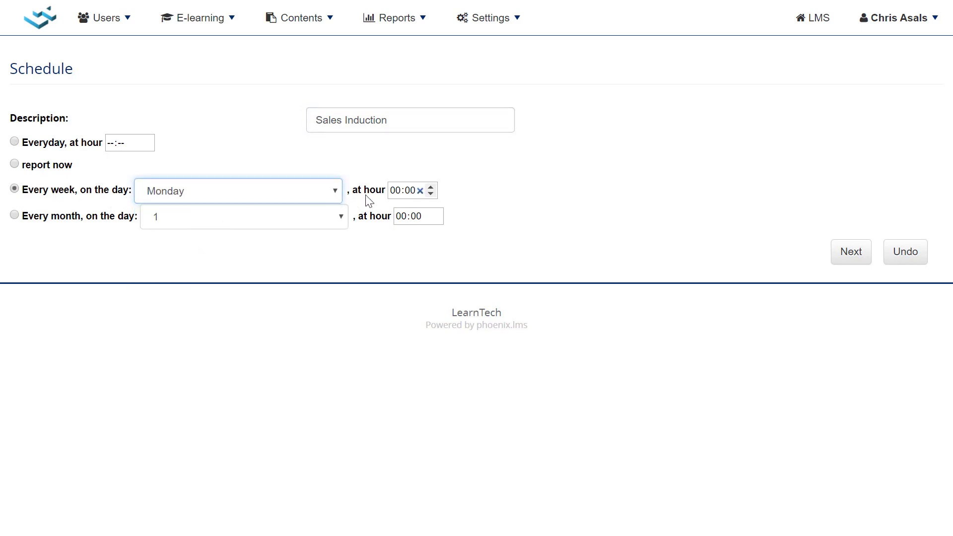
click(399, 191)
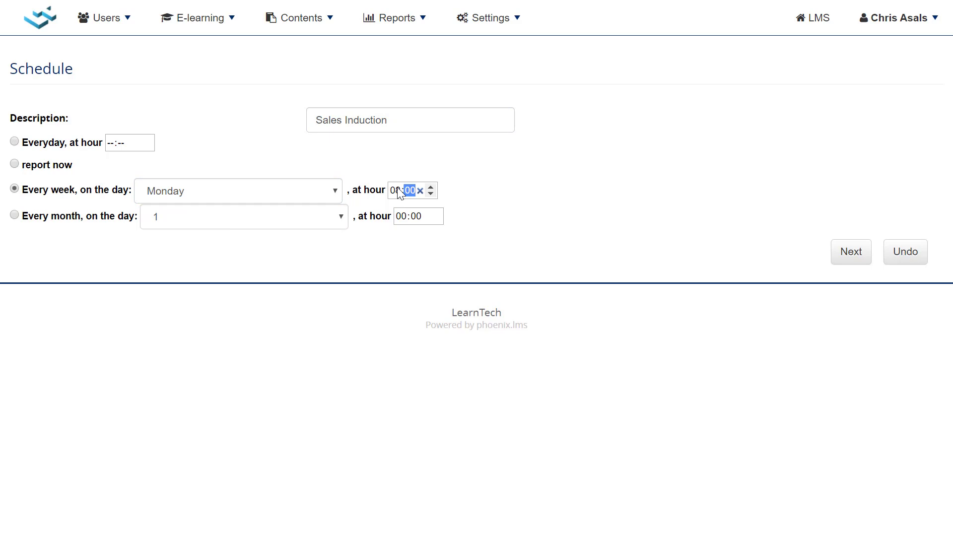
click(840, 258)
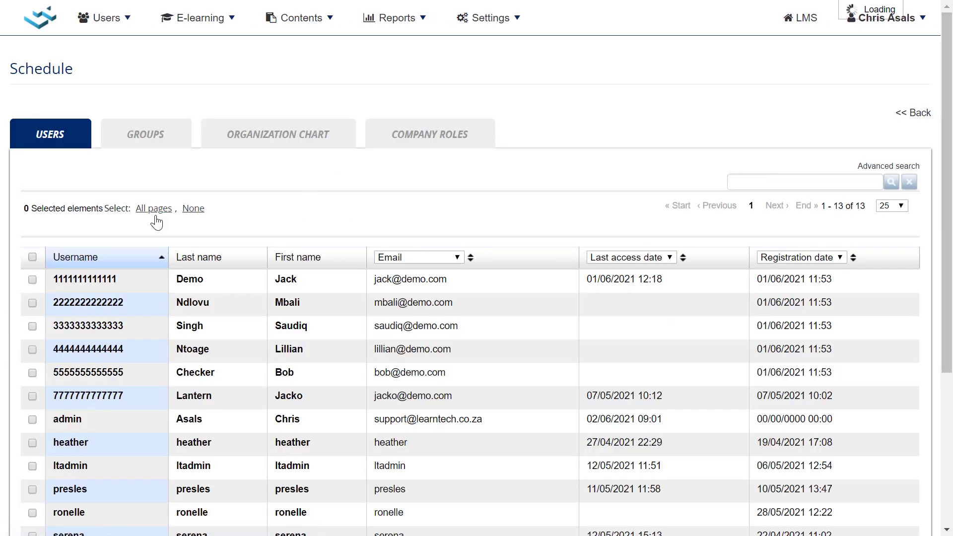
Search the users for admin, select the admin account as the schedule's recipient and save the changes.
click(787, 179)
text(adm)
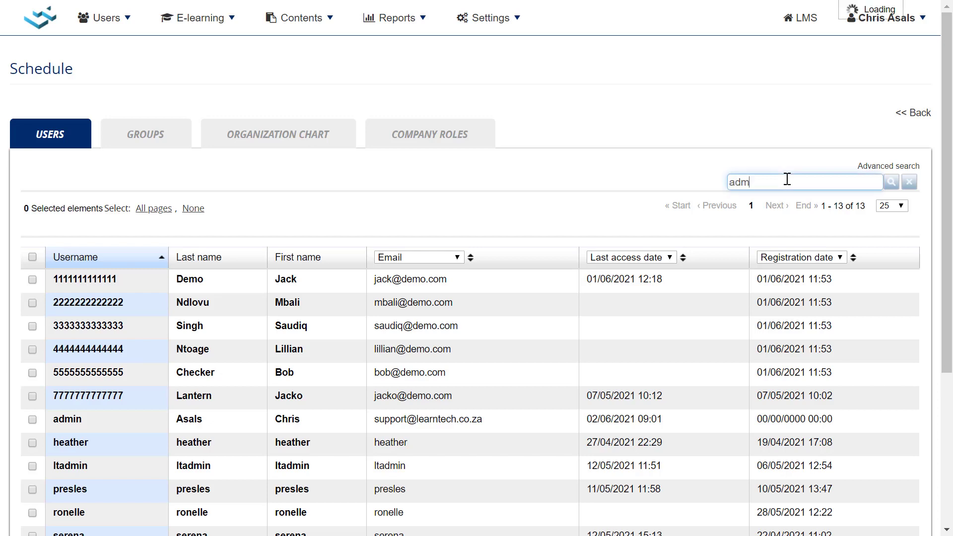
text(in)
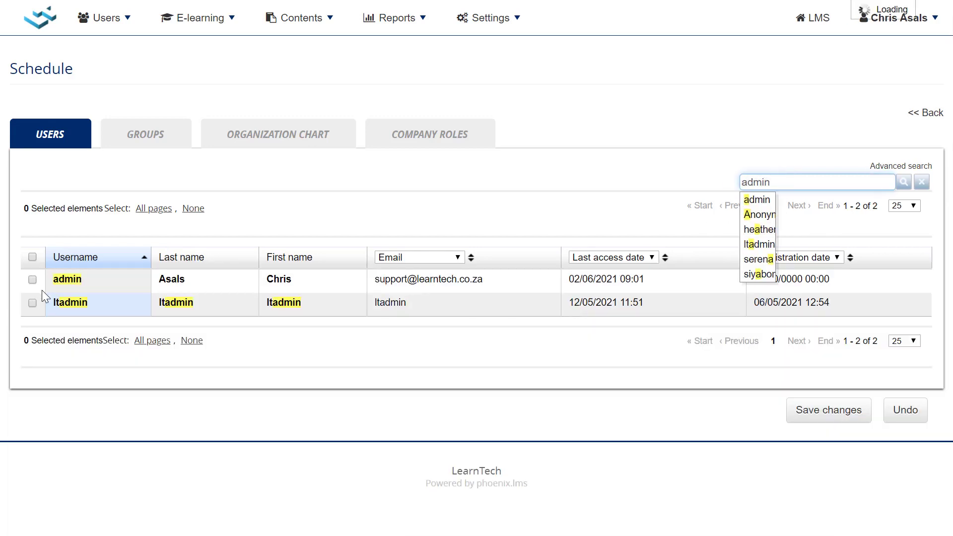
click(56, 282)
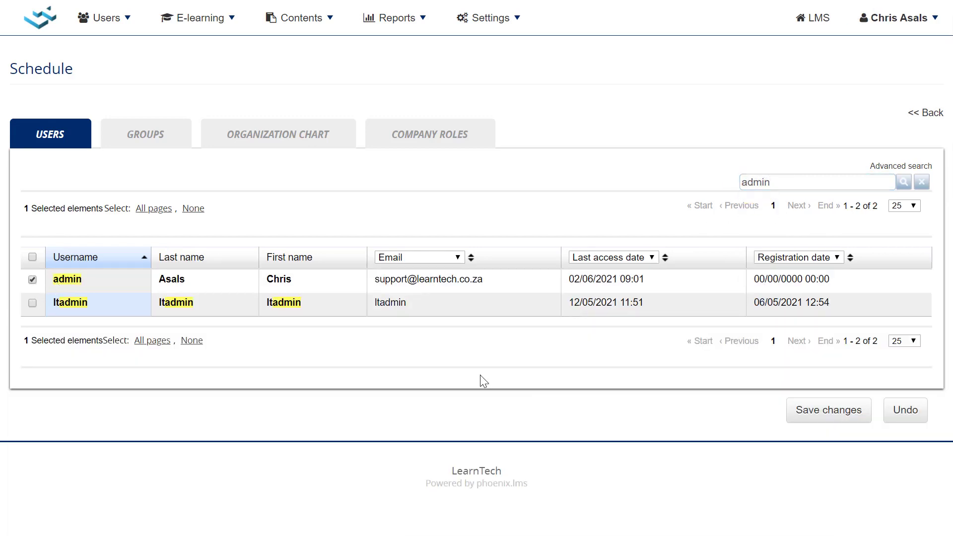
click(796, 418)
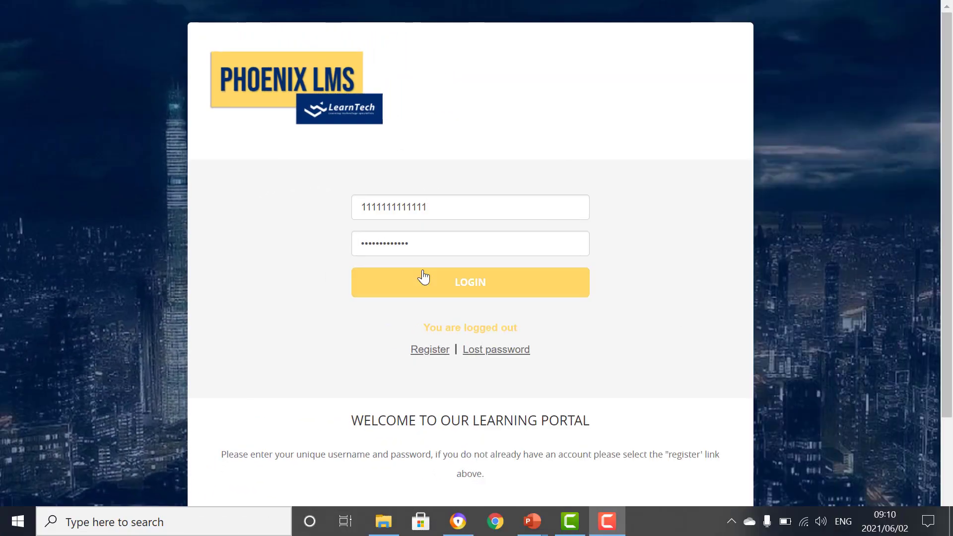
Log in to the learning portal with the learner account's filled-in credentials.
click(402, 281)
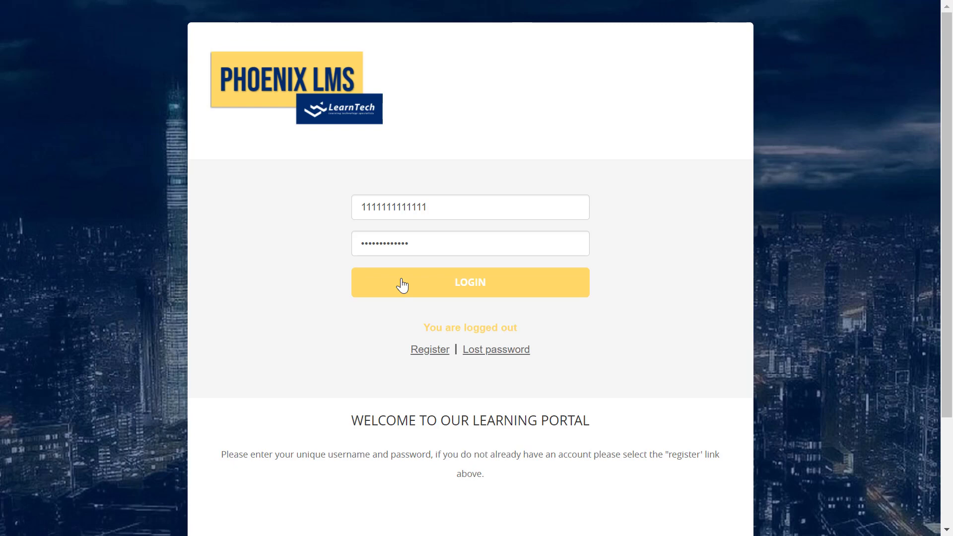
Submit the filled-in learner login and decline saving the password in the browser.
click(402, 284)
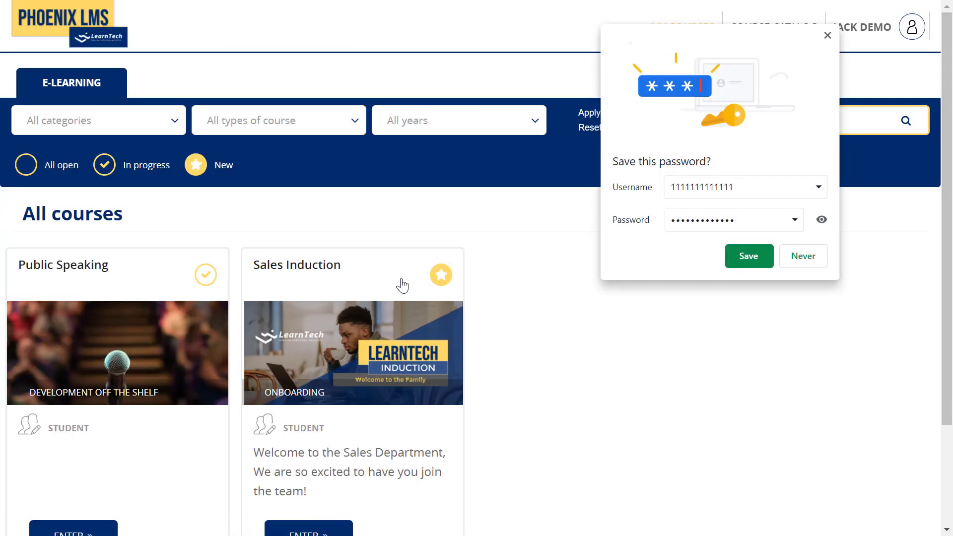
click(798, 260)
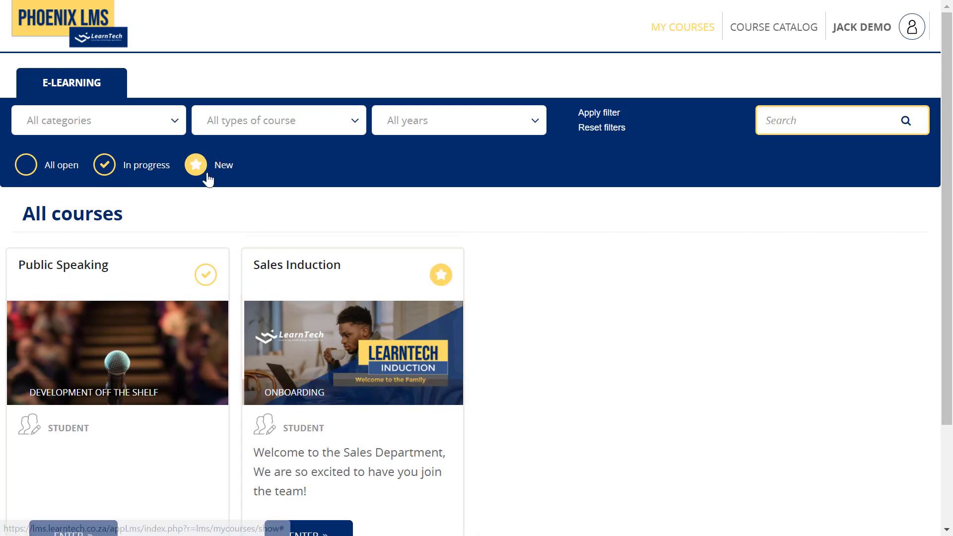
Filter the learner's courses by In progress, by New, and back to All open.
click(145, 167)
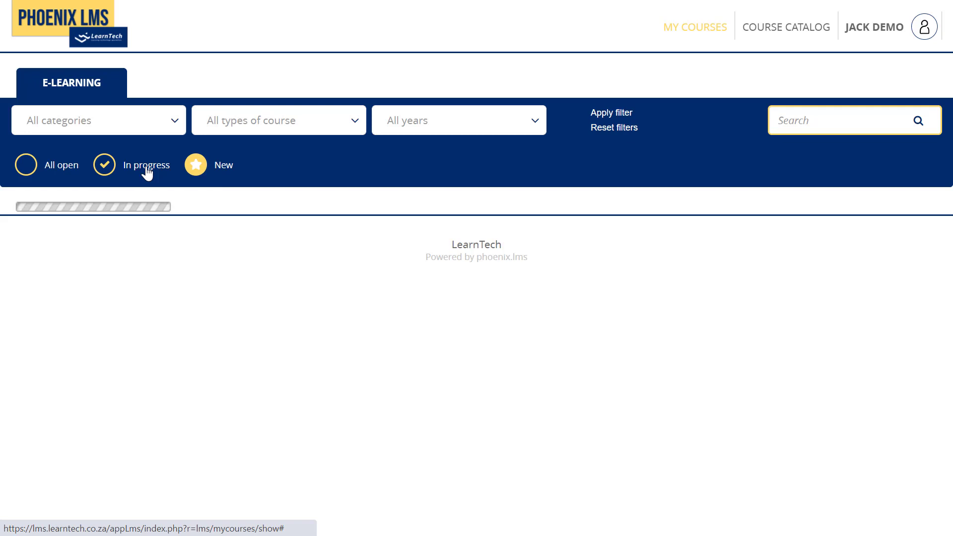
click(220, 166)
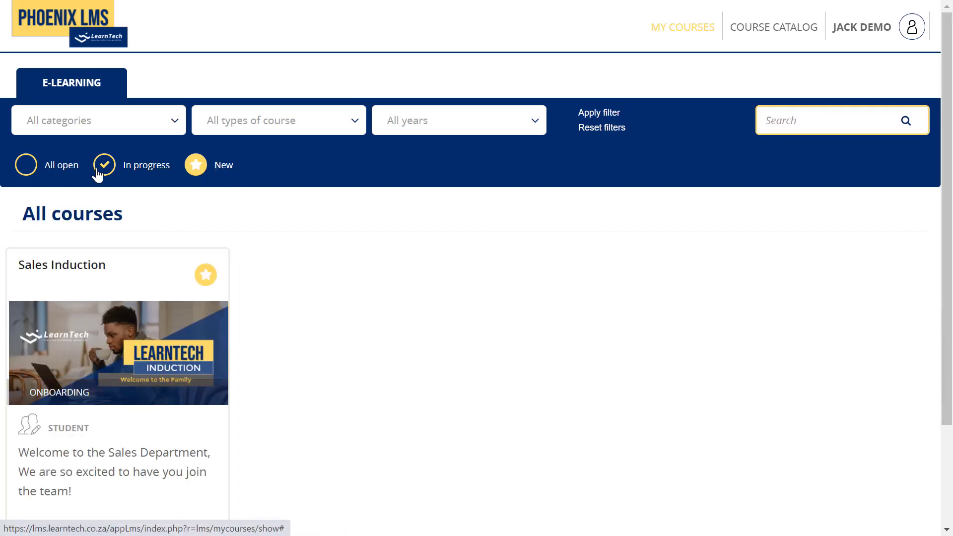
click(64, 166)
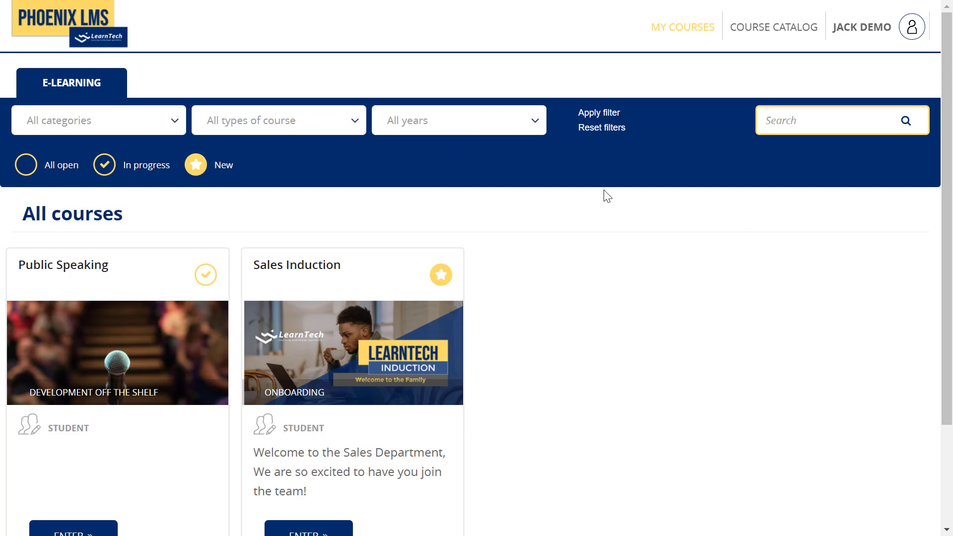
Browse the course catalog's Business, Development and Leadership Off the Shelf categories and return to the learner's own courses.
click(759, 36)
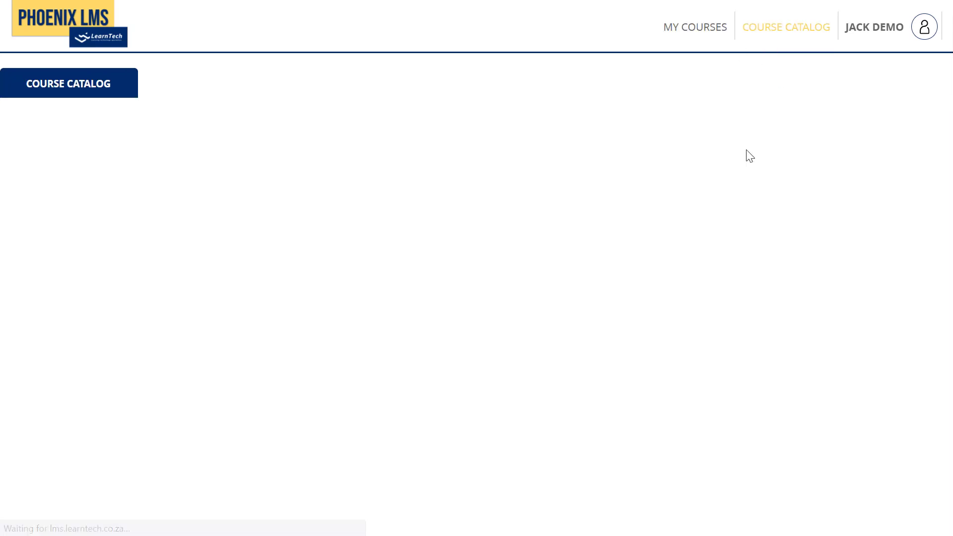
click(160, 225)
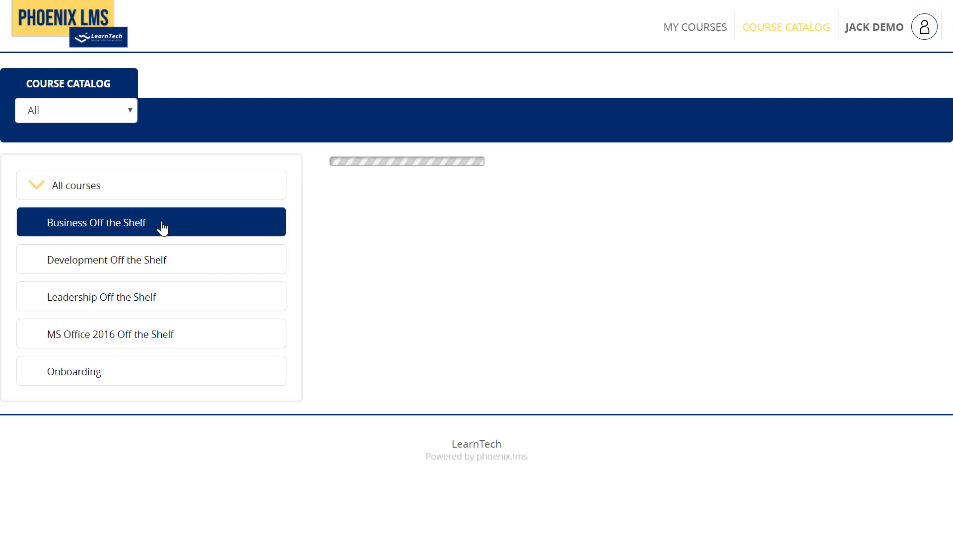
click(166, 257)
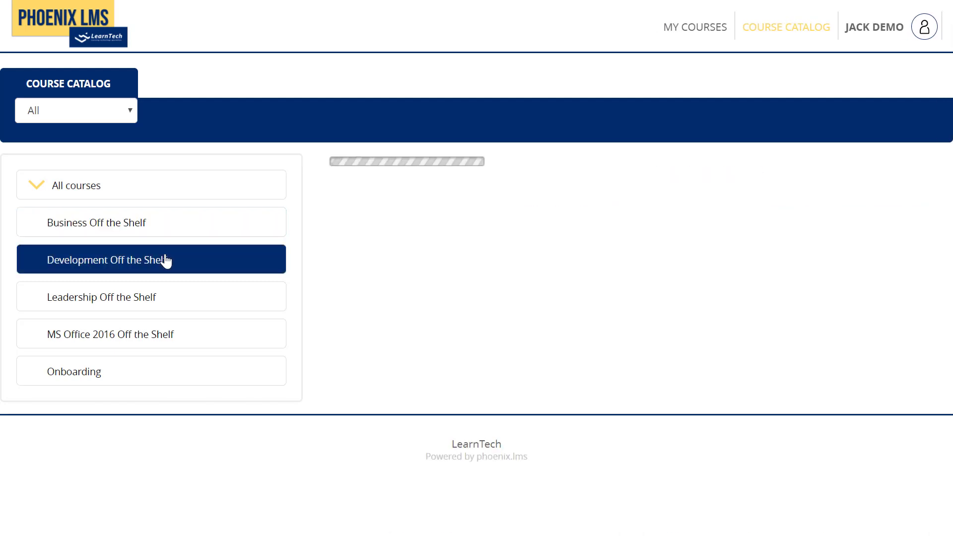
click(143, 296)
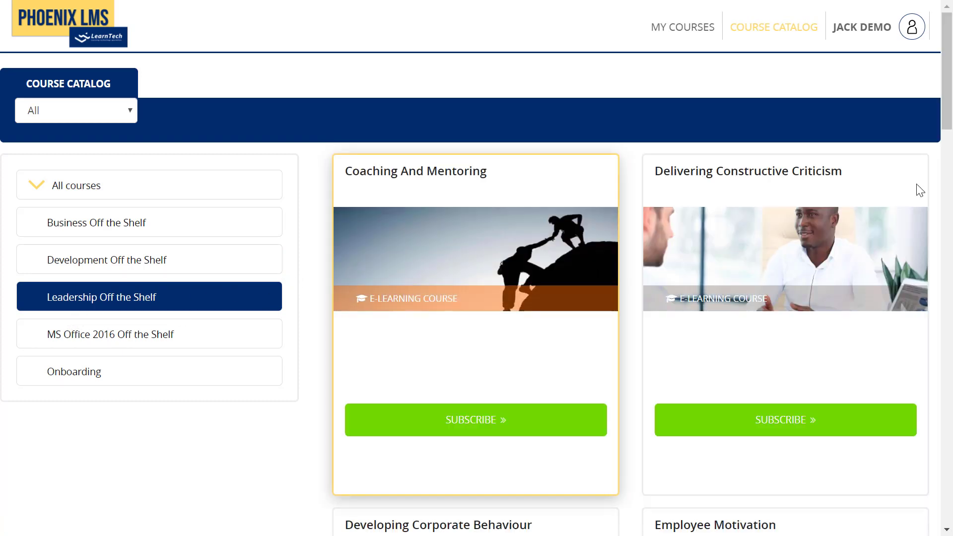
drag(948, 115, 951, 496)
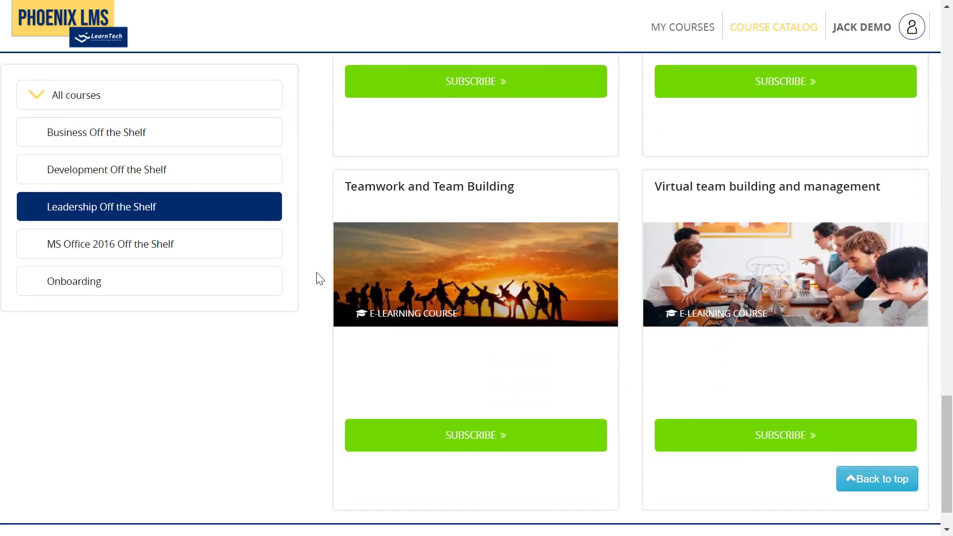
click(145, 183)
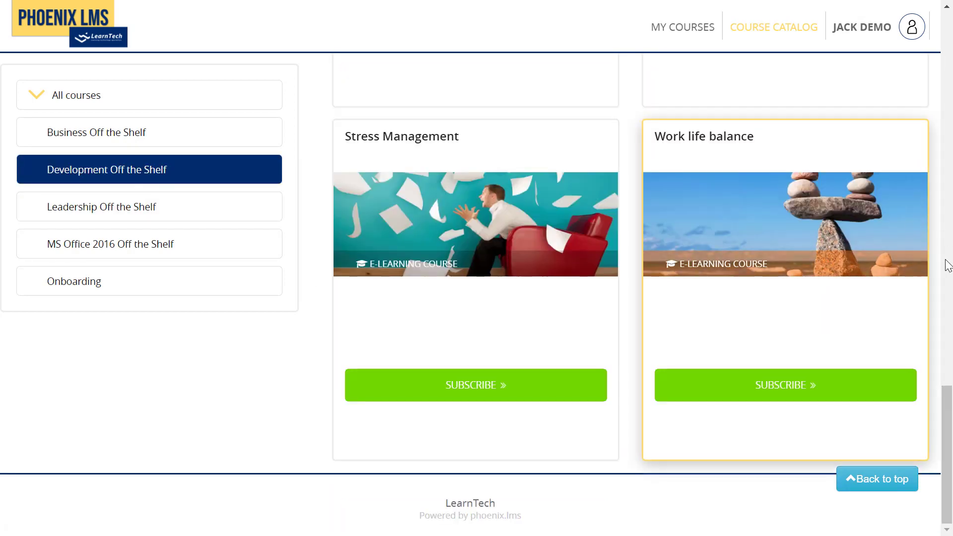
drag(947, 418, 948, 322)
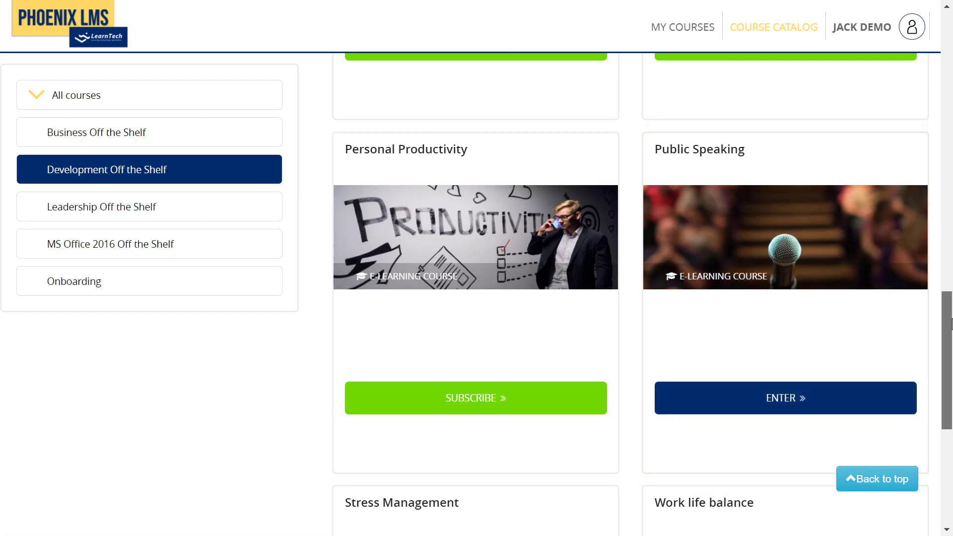
drag(950, 324, 950, 26)
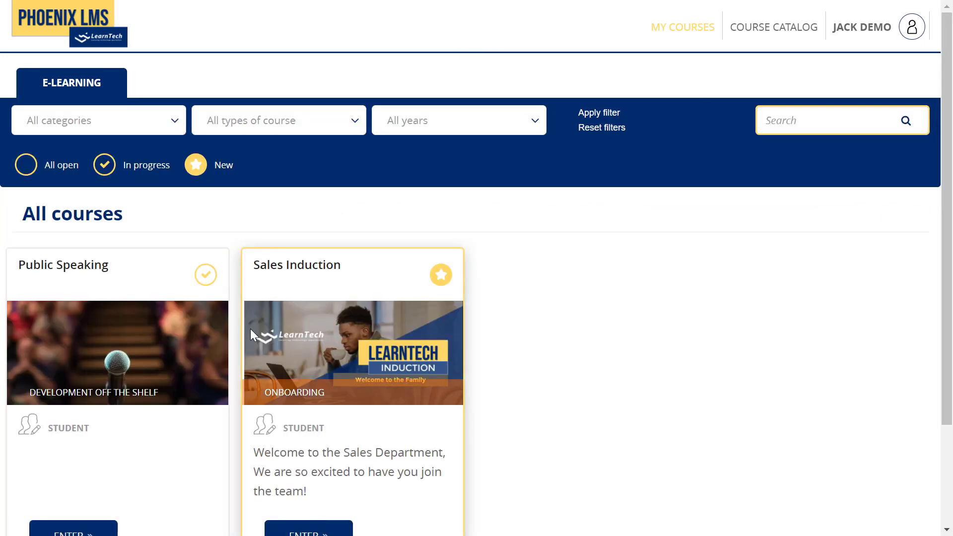
Enter the Sales Induction course, run the Welcome to LearnTech lecture through to its end and close it.
click(307, 529)
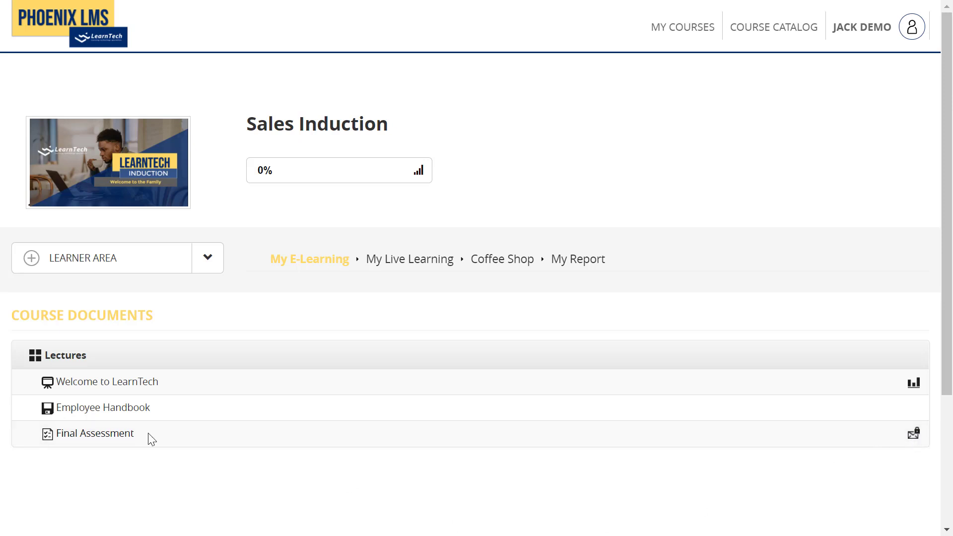
click(126, 382)
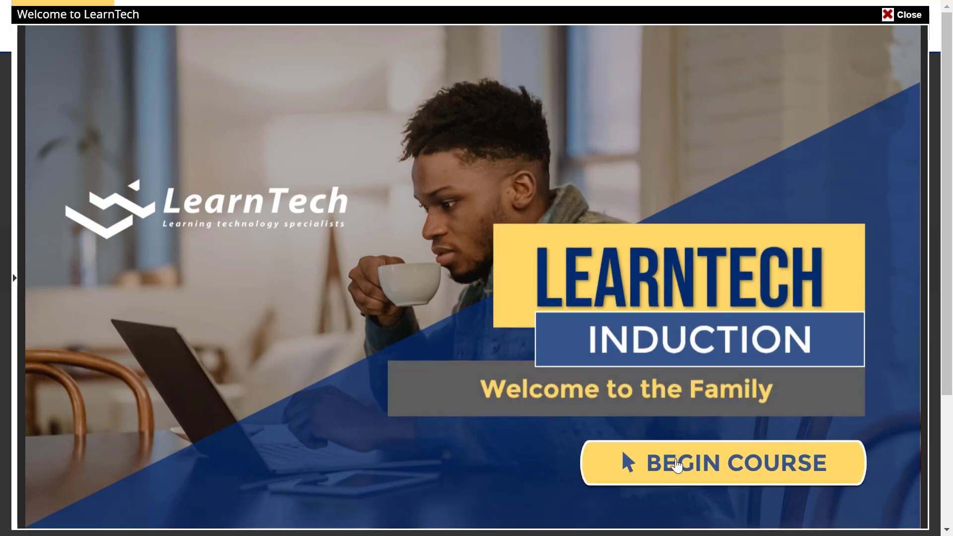
click(677, 466)
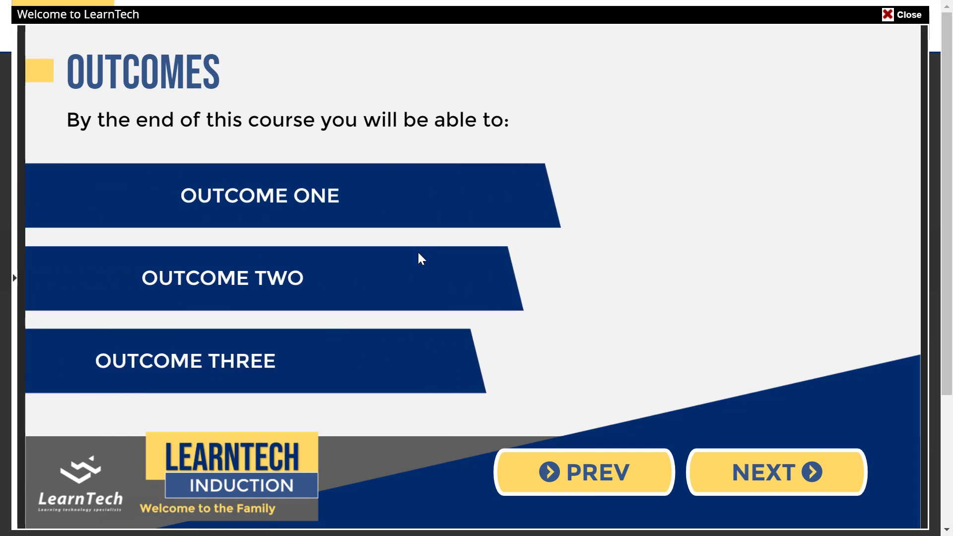
click(714, 462)
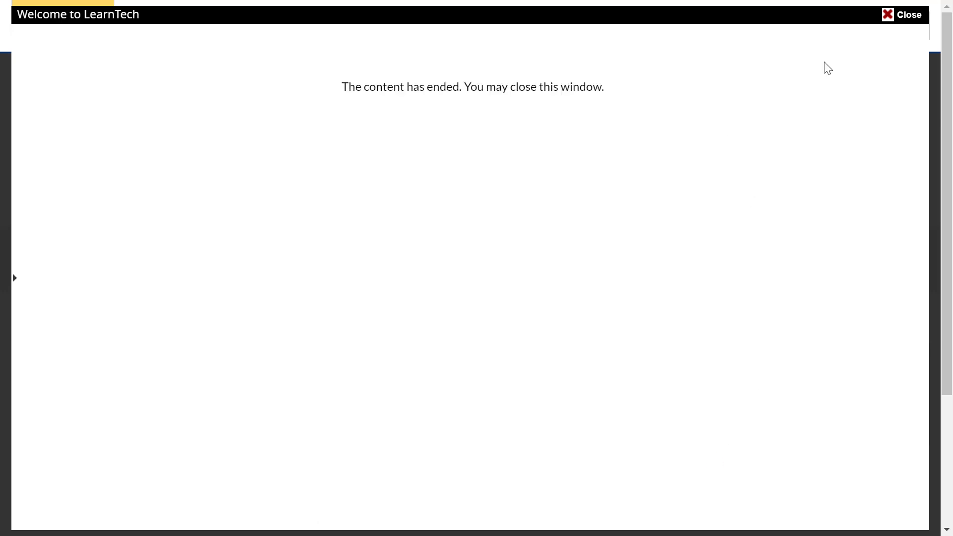
click(906, 19)
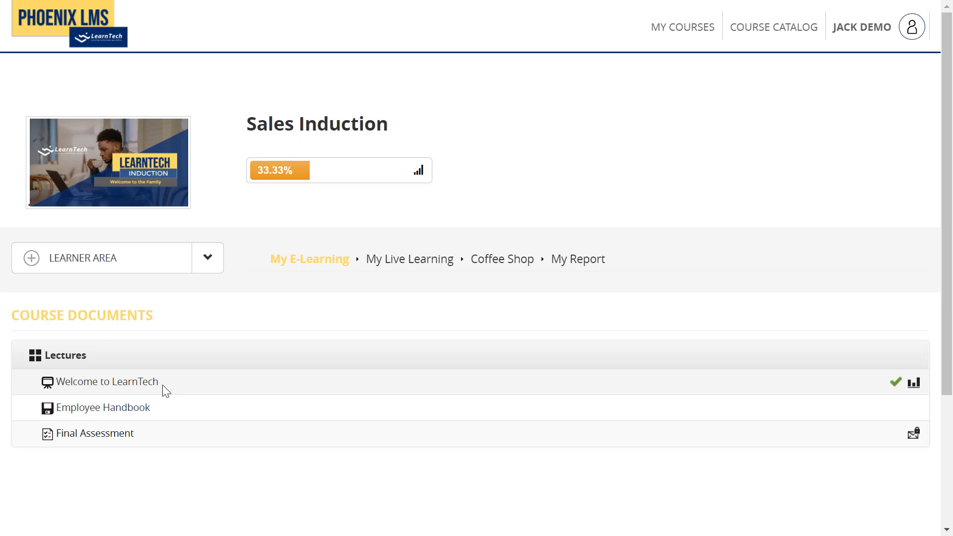
Download the Employee Handbook from the course documents, view the PDF and return to the lecture list.
click(114, 412)
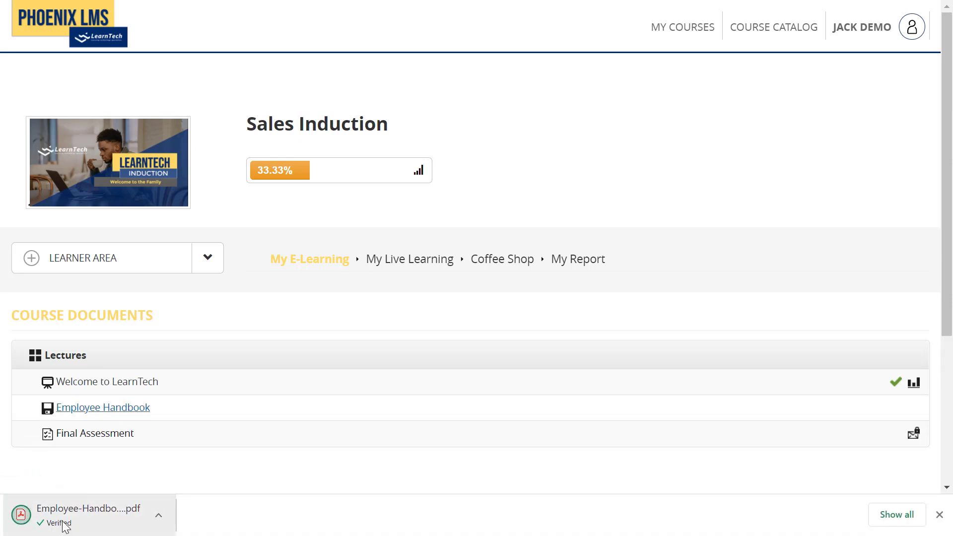
mouse_move(521, 5)
click(477, 48)
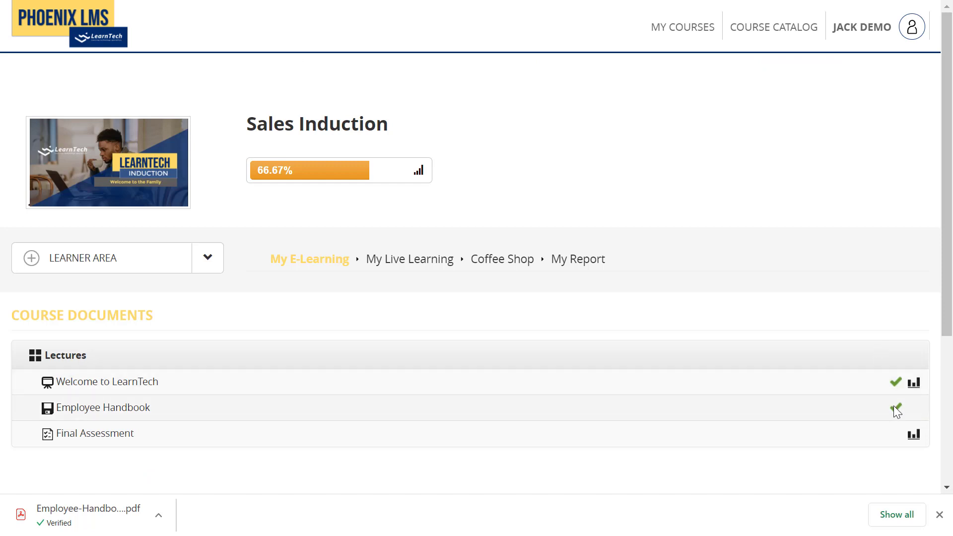
mouse_move(896, 416)
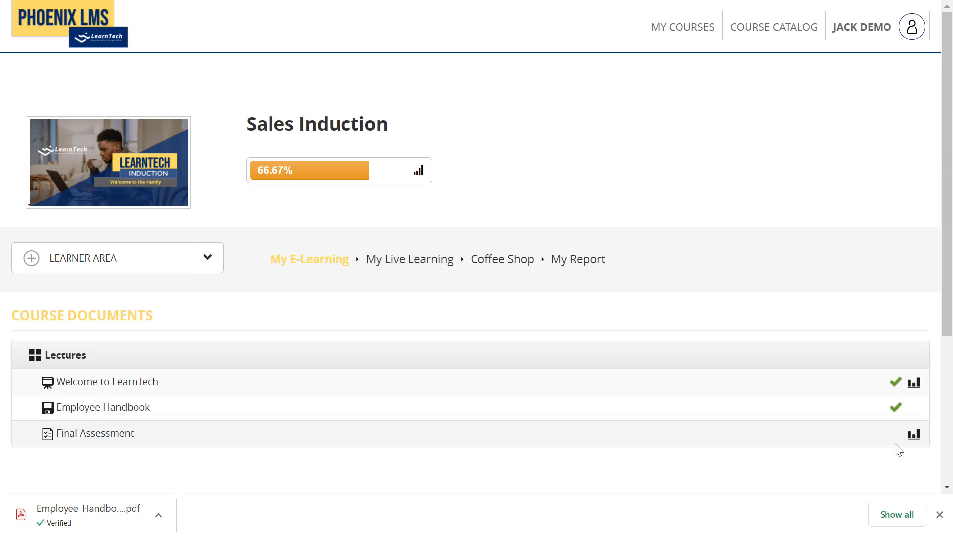
Open the Final Assessment, review its test information, begin the test and dismiss the browser's download bar.
click(76, 441)
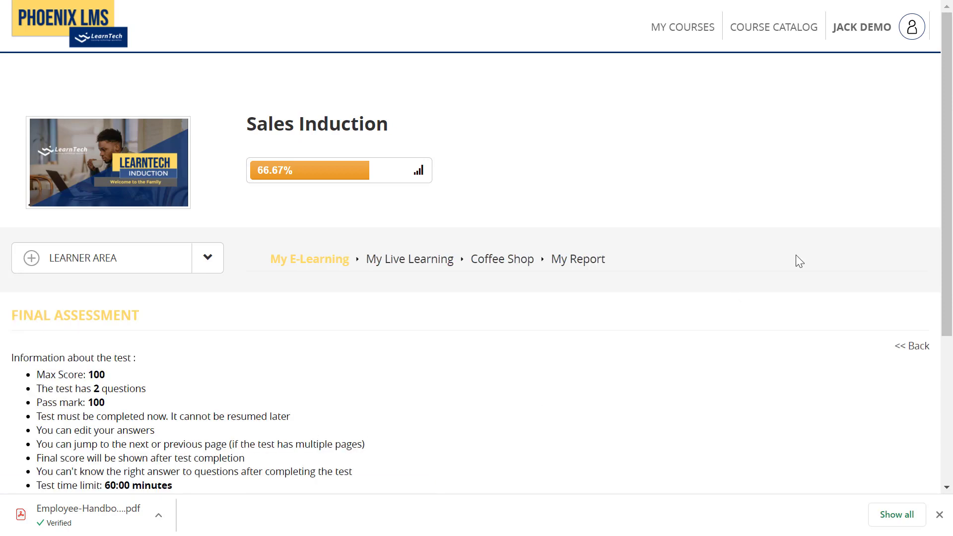
drag(946, 230, 938, 294)
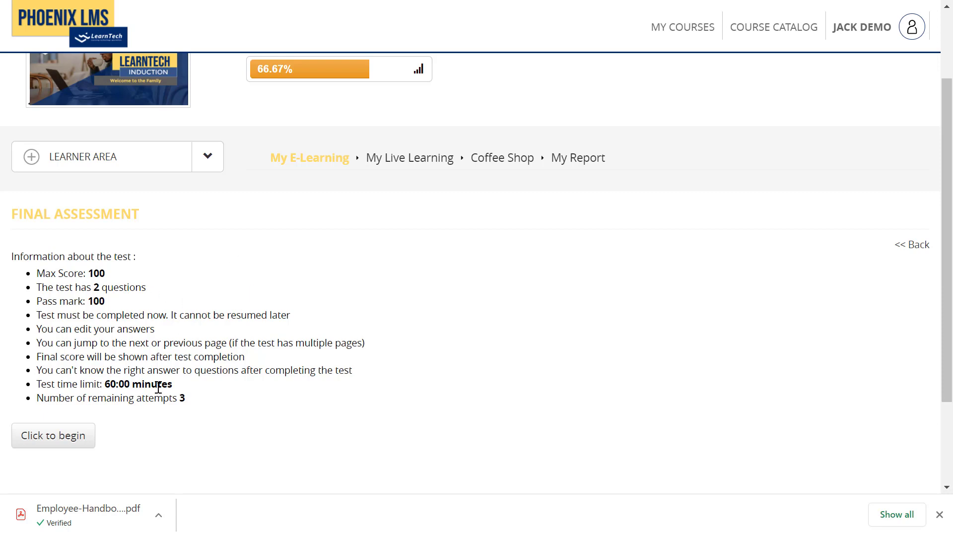
click(55, 438)
click(939, 515)
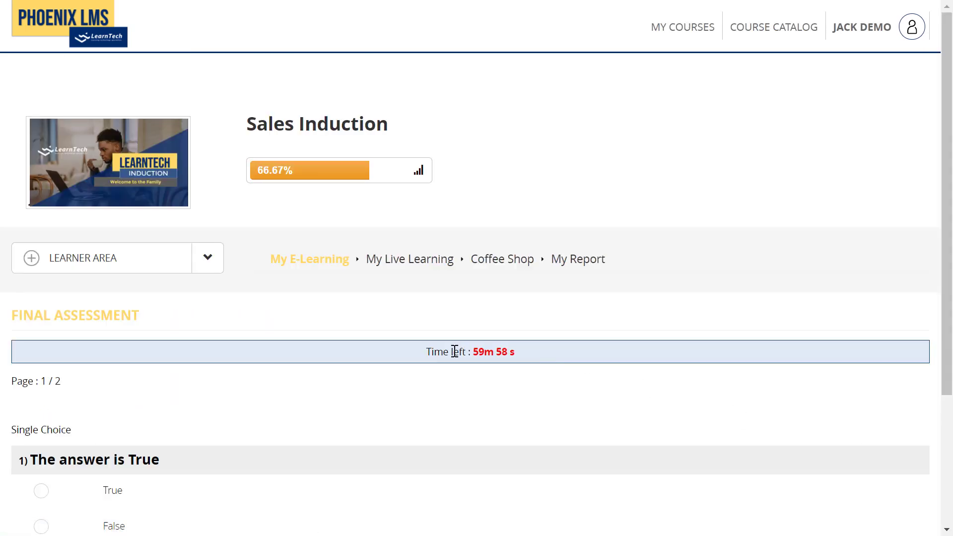
Answer True to the single-choice question and go to the second page of the test.
scroll(946, 261, down, 3)
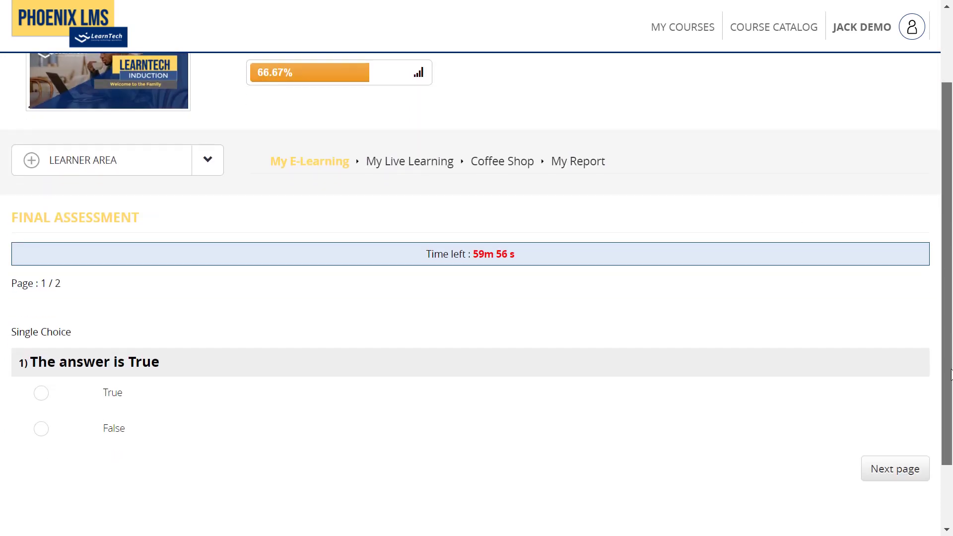
click(41, 329)
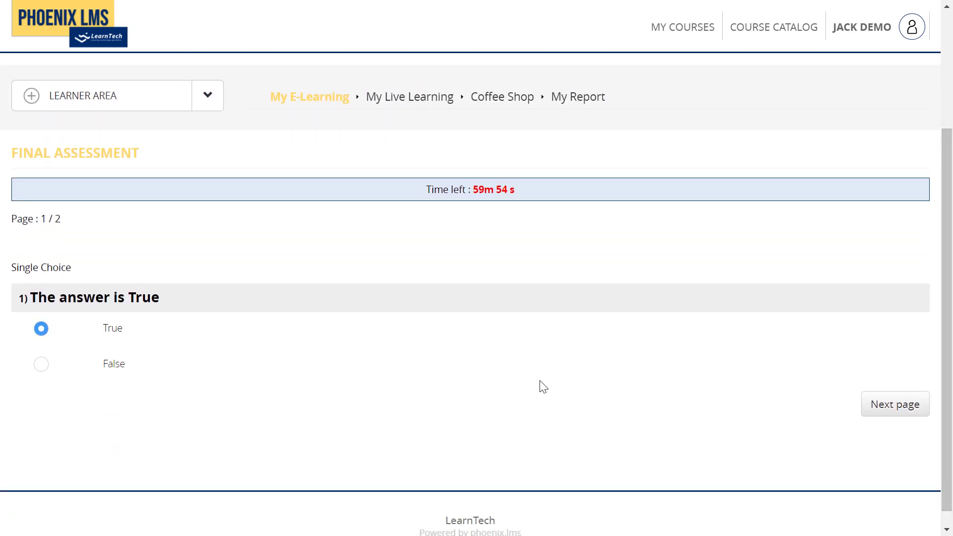
click(875, 416)
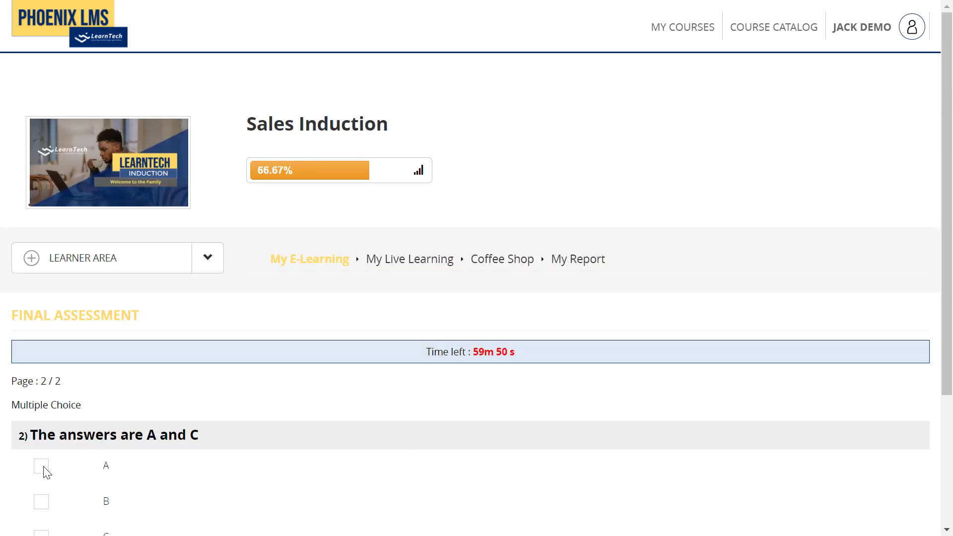
Mark A and C in the multiple-choice question, submit the completed test and return to the course documents.
scroll(946, 344, down, 3)
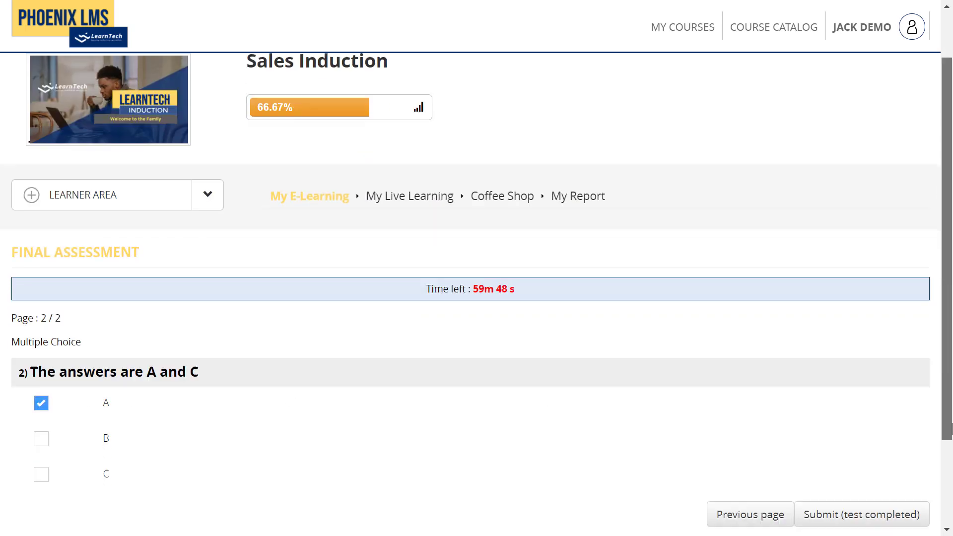
click(41, 365)
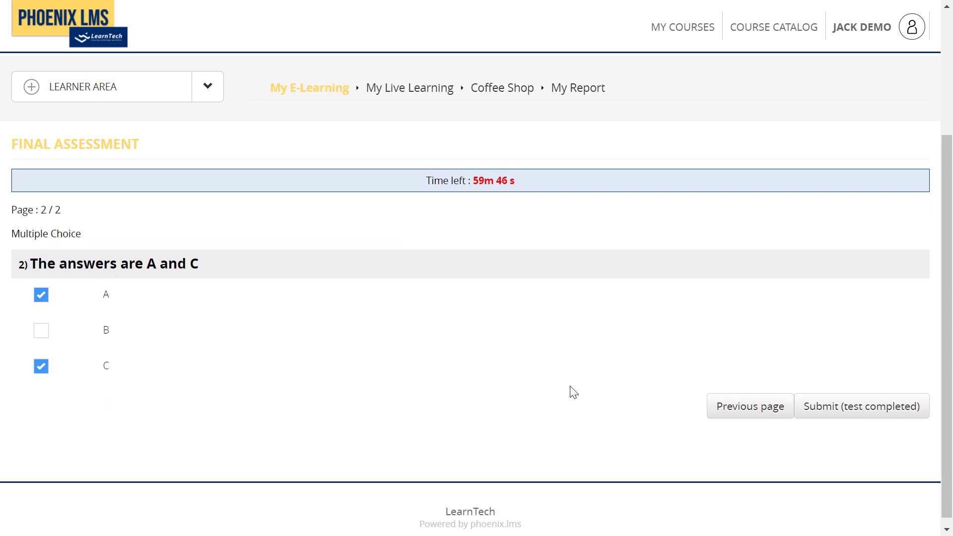
click(826, 412)
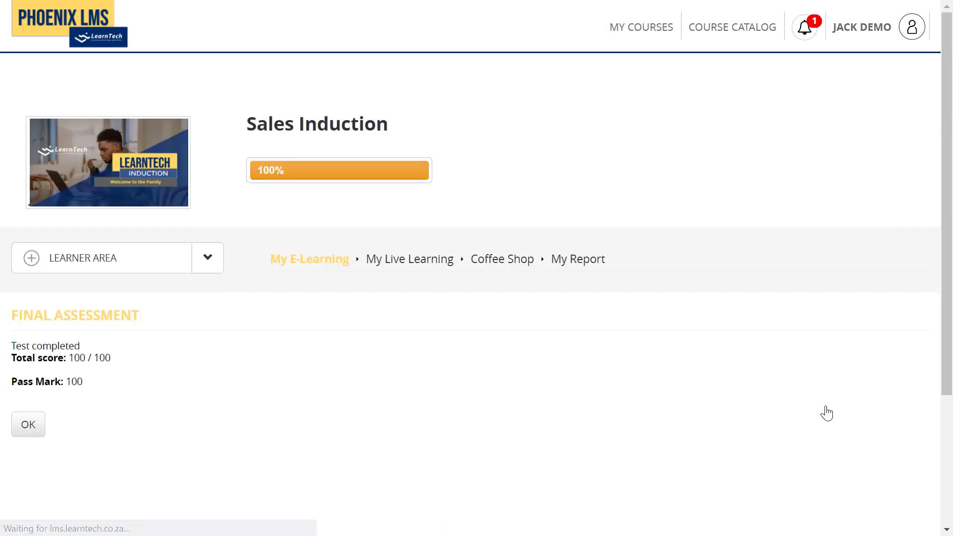
click(25, 428)
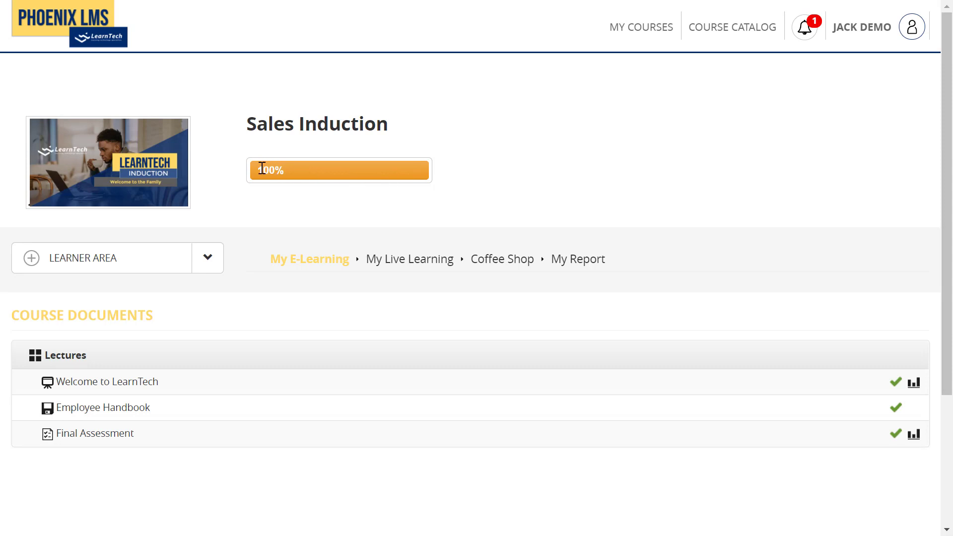
View the available video conference rooms in My Live Learning and open the Coffee Shop forum's thread list.
click(418, 268)
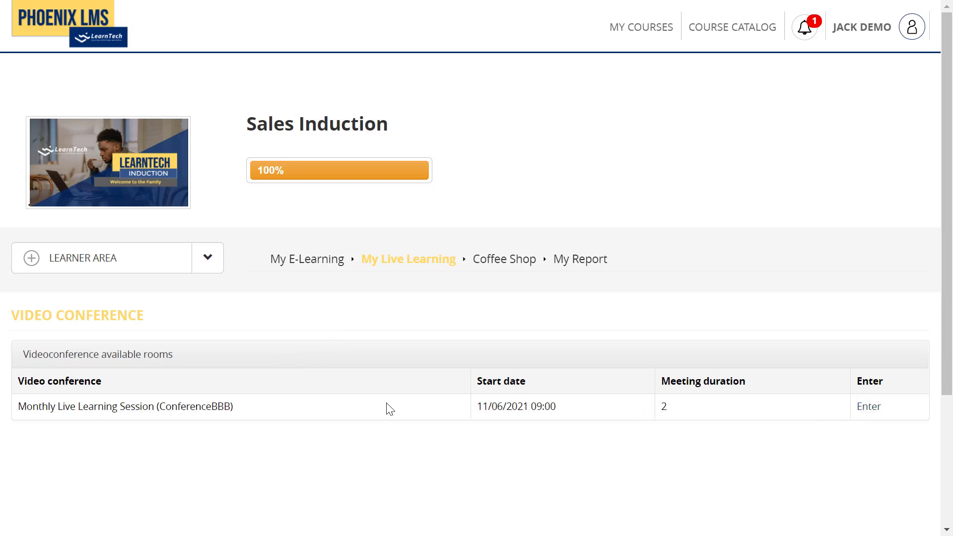
click(497, 262)
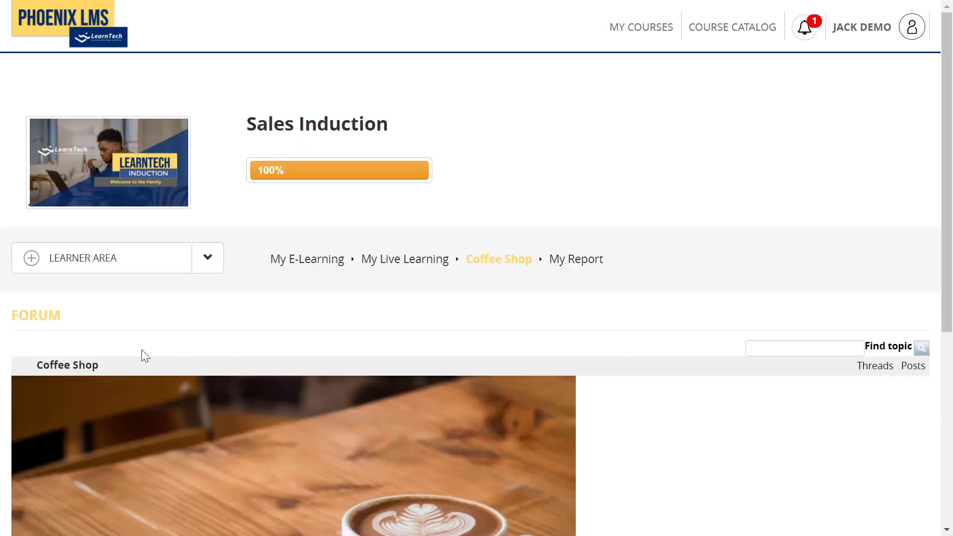
click(84, 366)
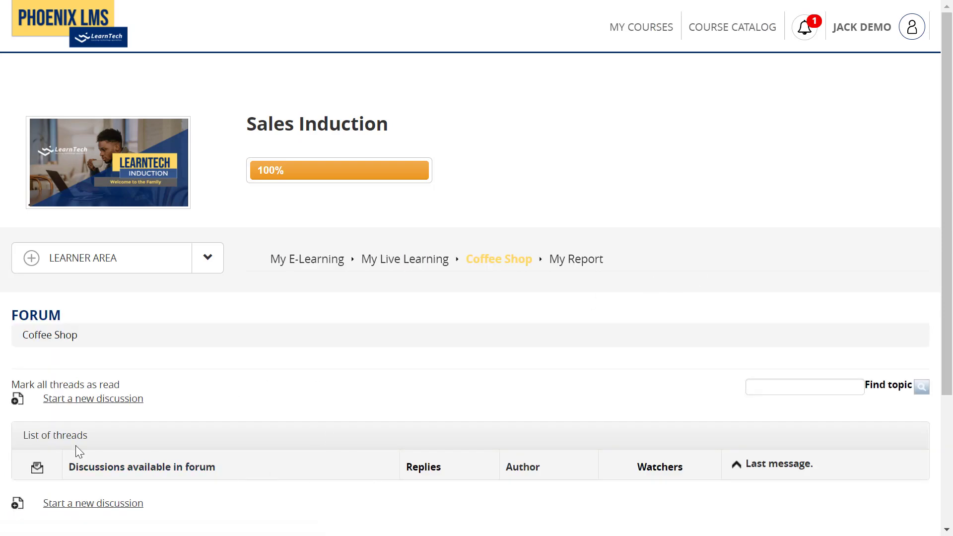
Start a new discussion in the Coffee Shop forum with the subject "Hi Everyone".
click(107, 400)
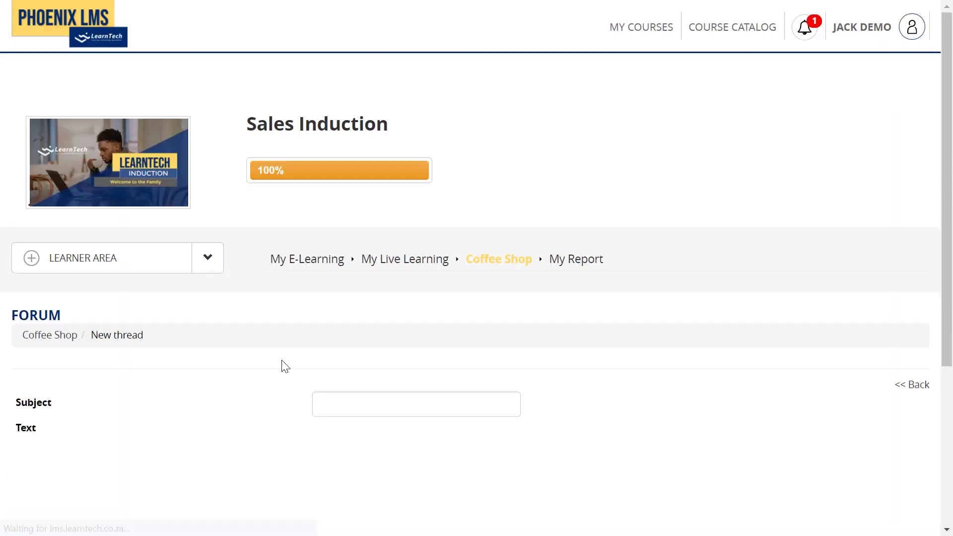
click(355, 405)
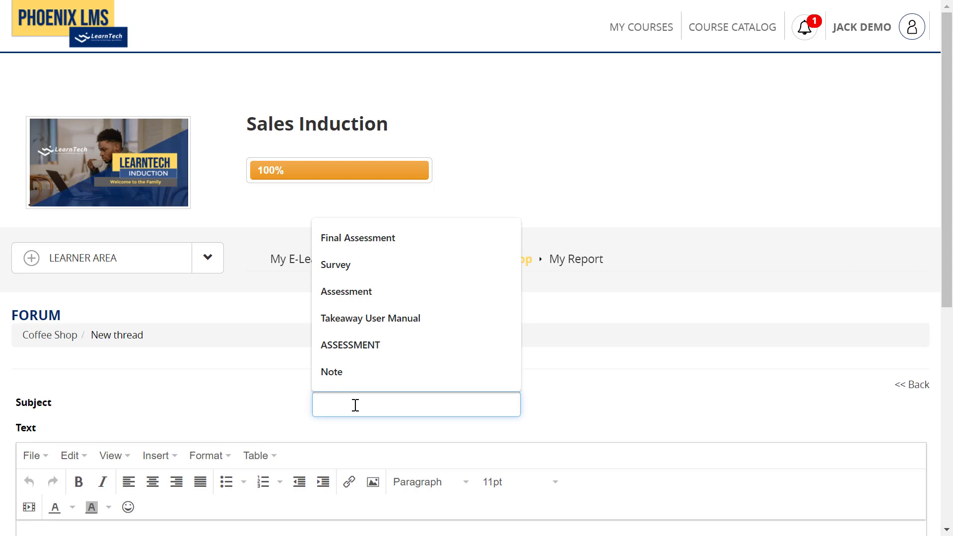
text(Hi Eve)
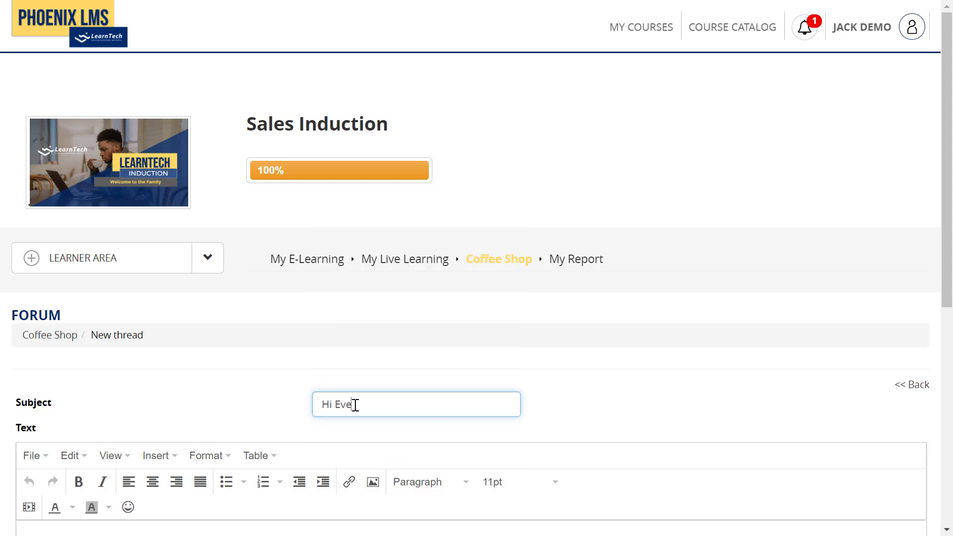
text(ryone)
Write a message text introducing the learner by first name and add a sunglasses smiley at its end.
drag(948, 248, 948, 400)
click(504, 319)
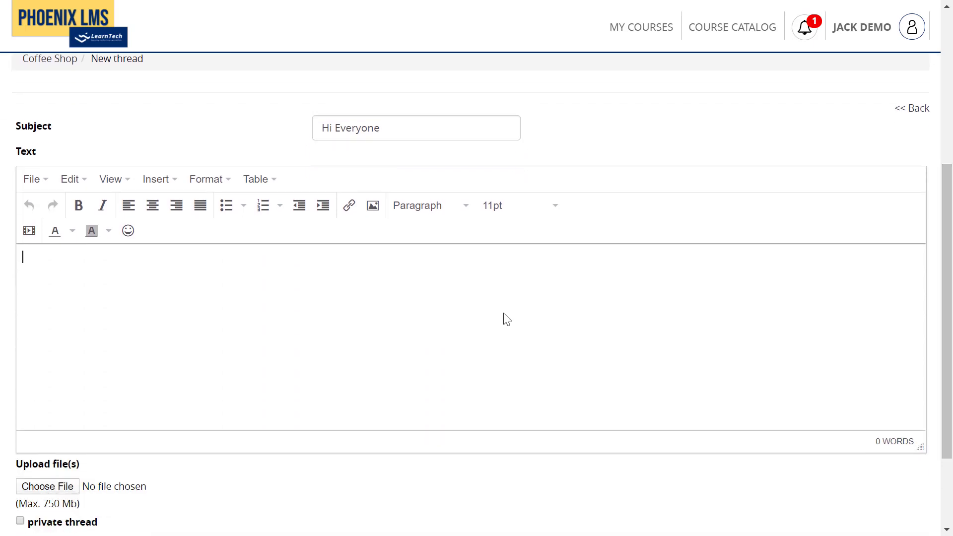
text(My name is Chris)
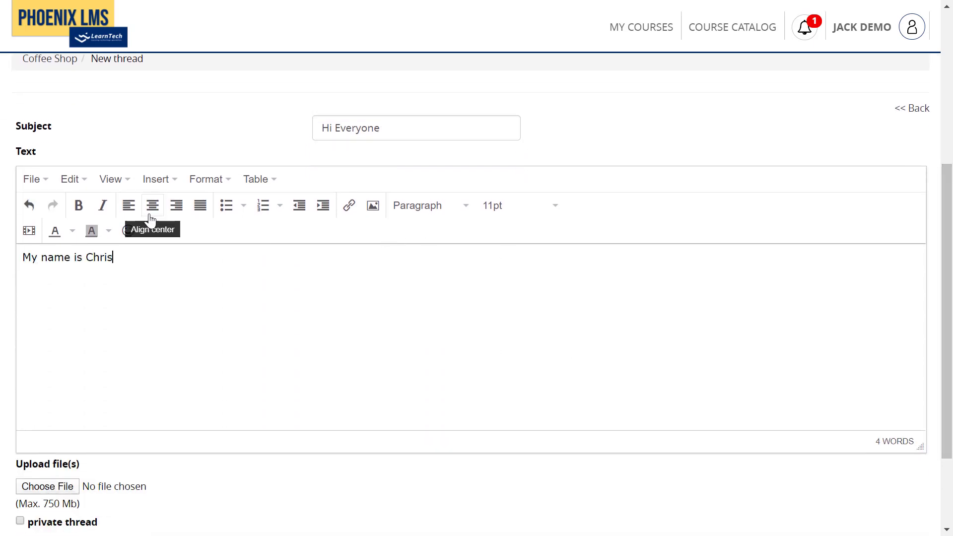
click(128, 230)
click(102, 258)
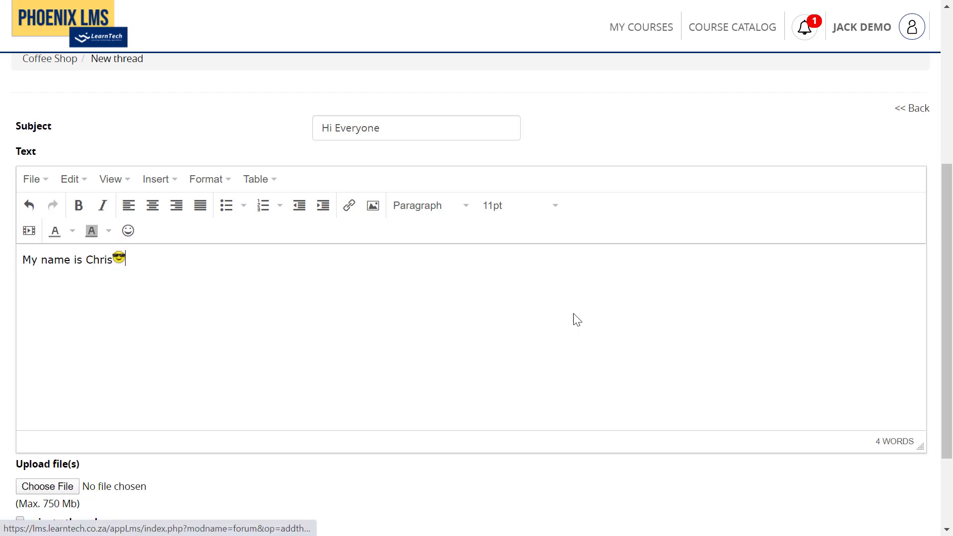
Send the new forum thread and view the posted message.
scroll(947, 362, down, 3)
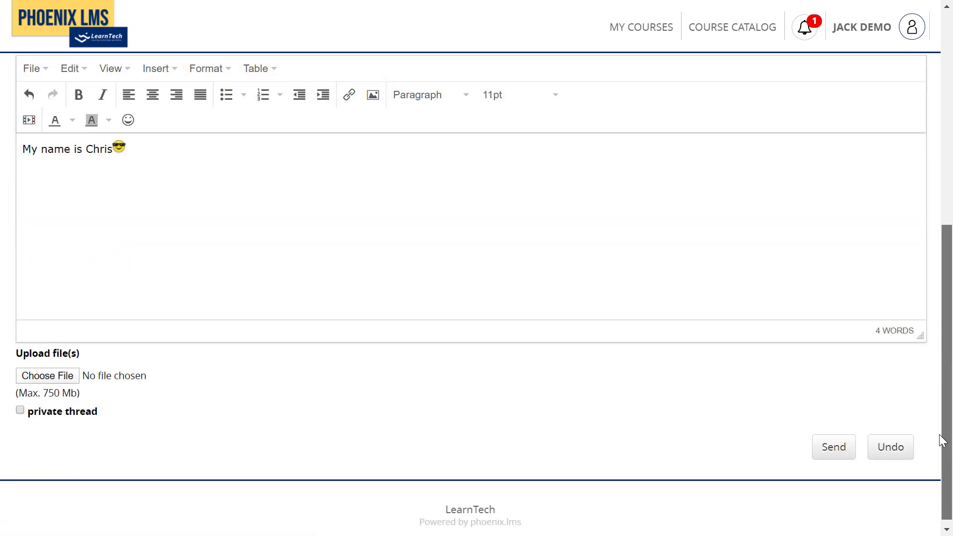
click(834, 445)
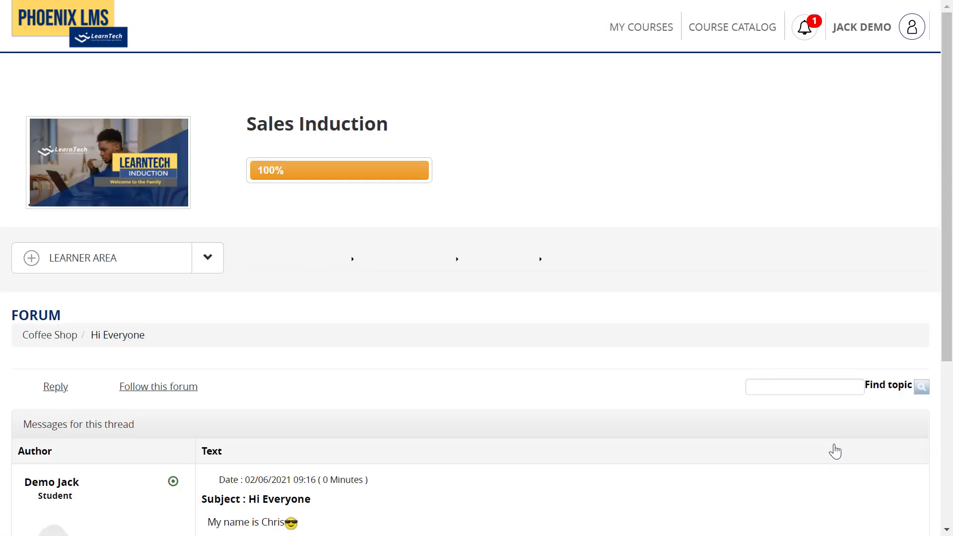
scroll(947, 279, down, 3)
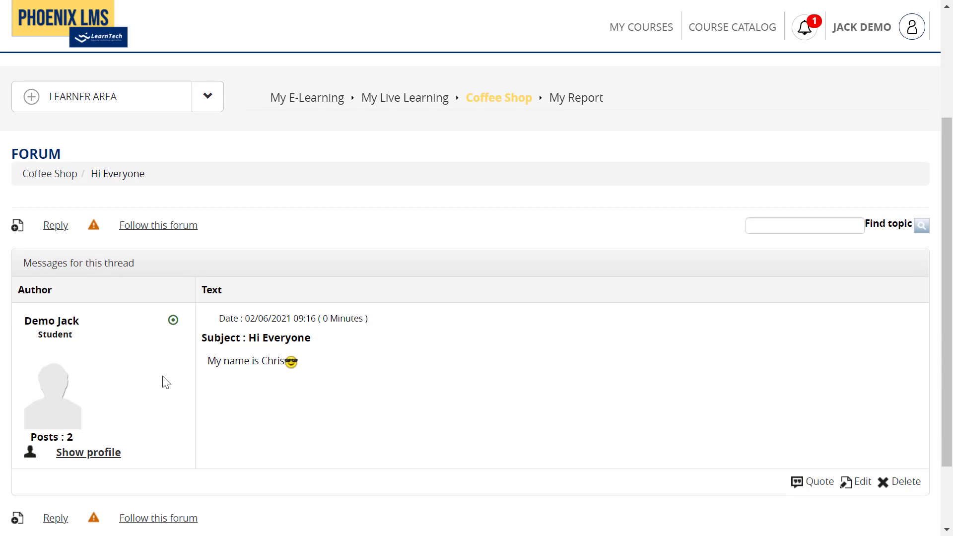
Check the Final Assessment score in My Report and open the certificate download page from the notifications.
click(574, 110)
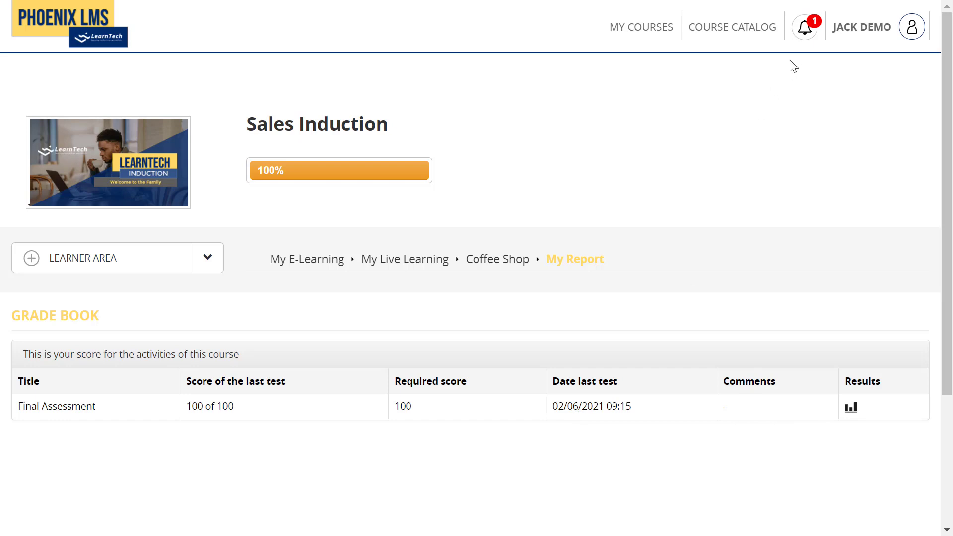
mouse_move(804, 31)
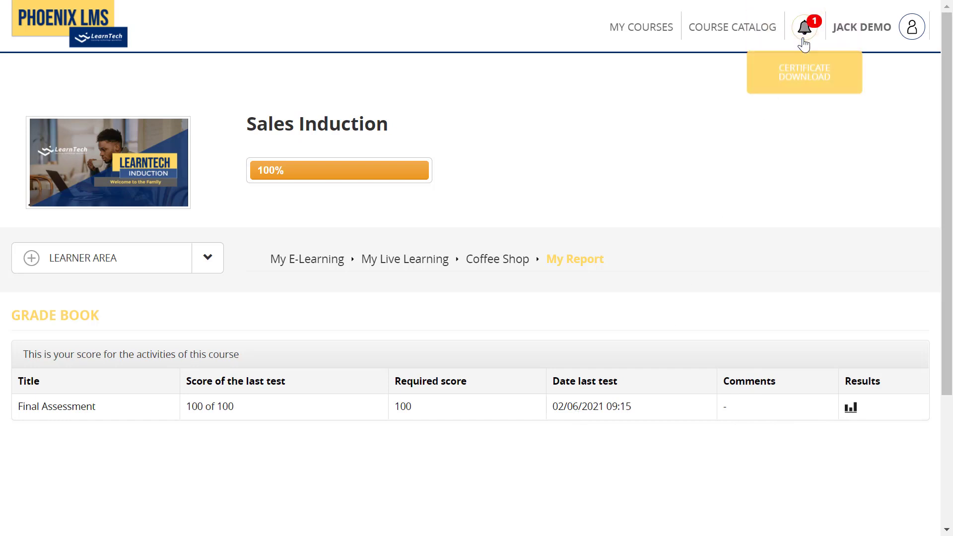
click(801, 82)
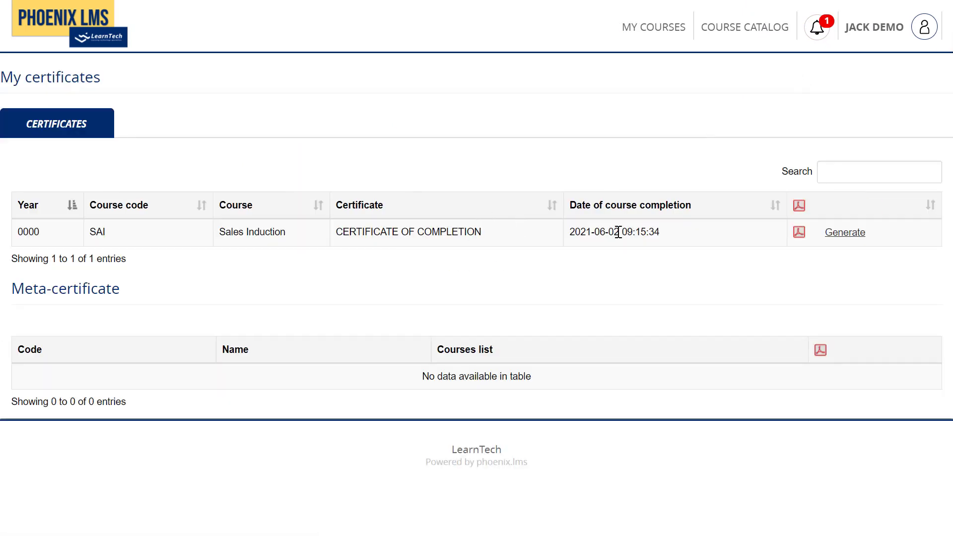
Generate and download the Sales Induction certificate of completion, view the PDF and return to My certificates.
click(840, 233)
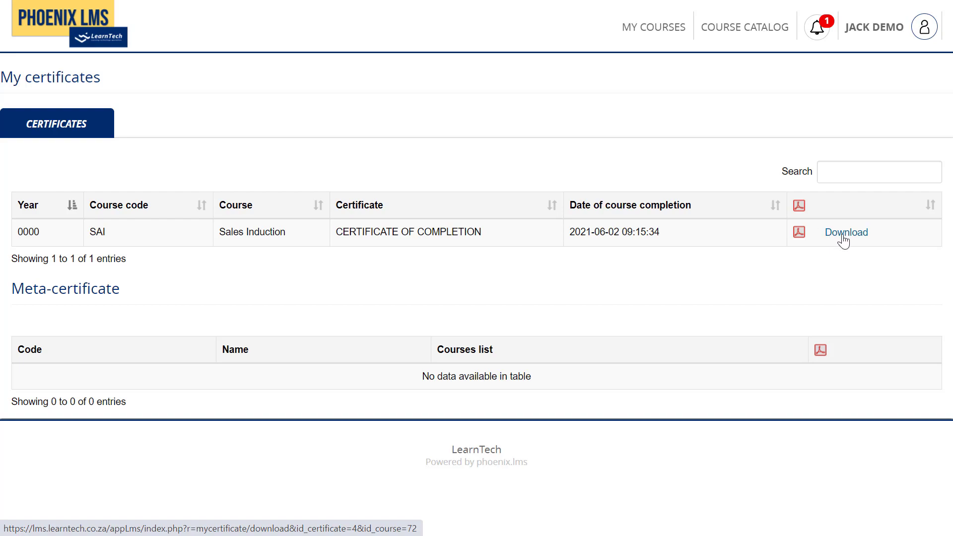
click(843, 236)
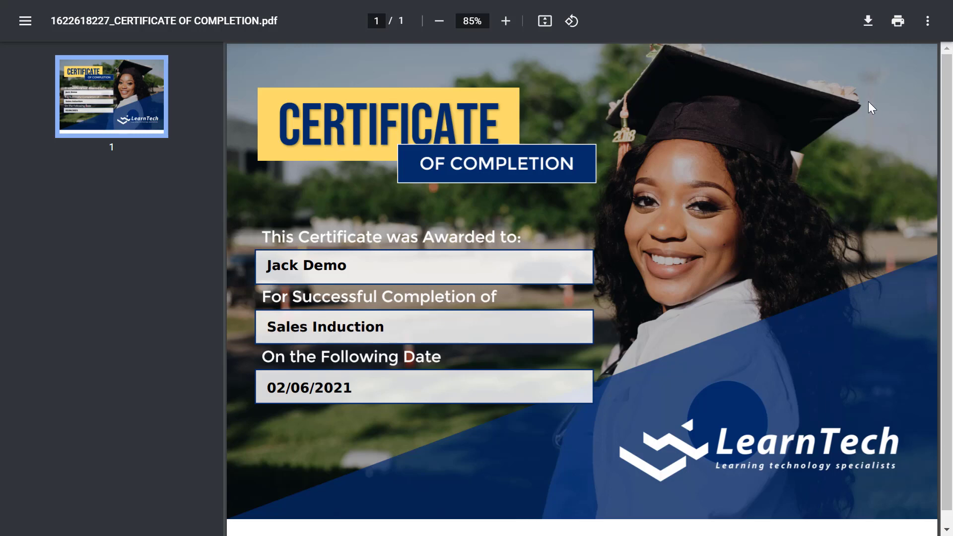
click(475, 50)
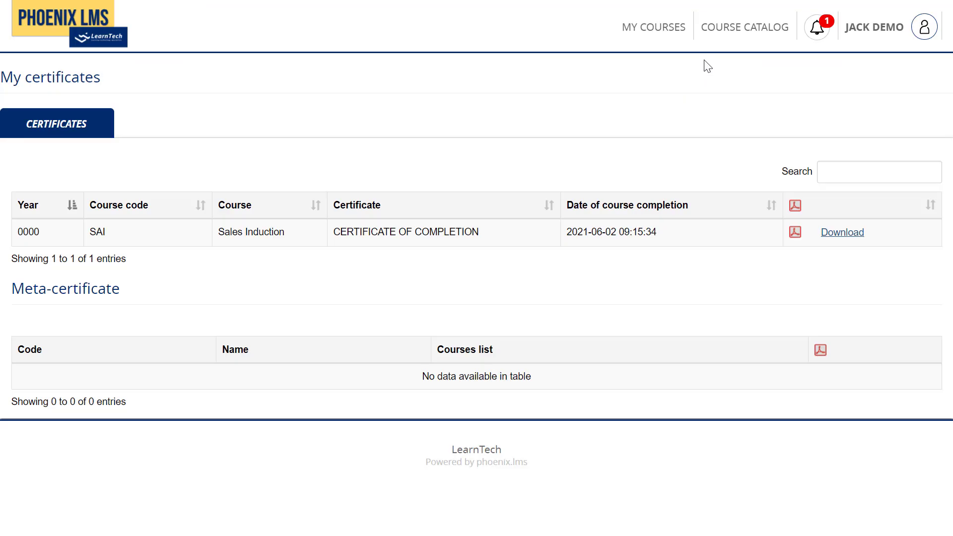
View the learner's profile panel with its certificates shortcut, close it and reopen it at the logout option.
click(859, 37)
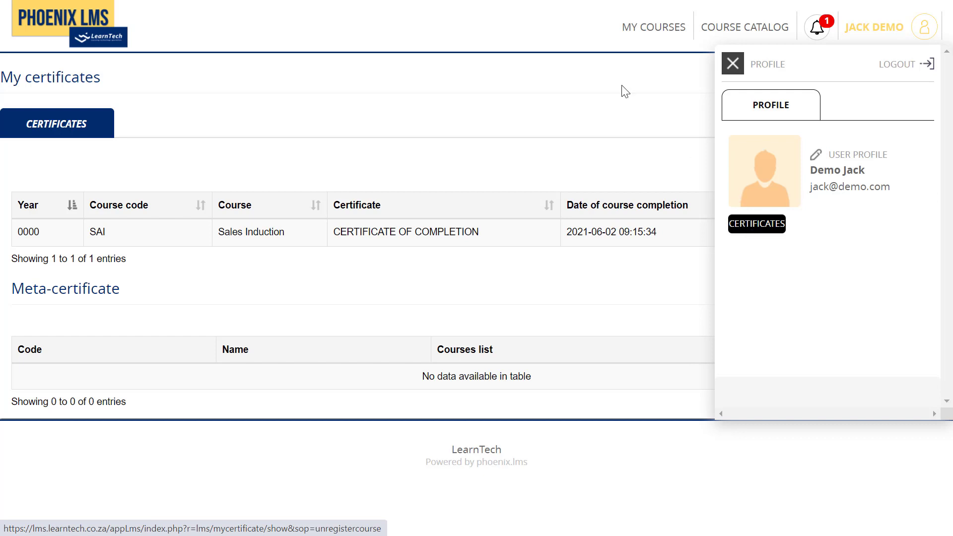
click(595, 76)
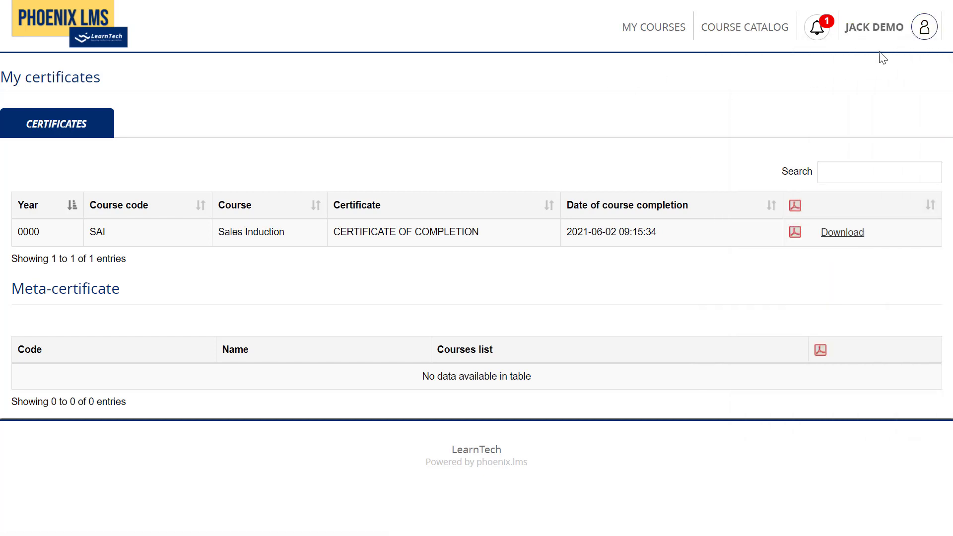
click(926, 39)
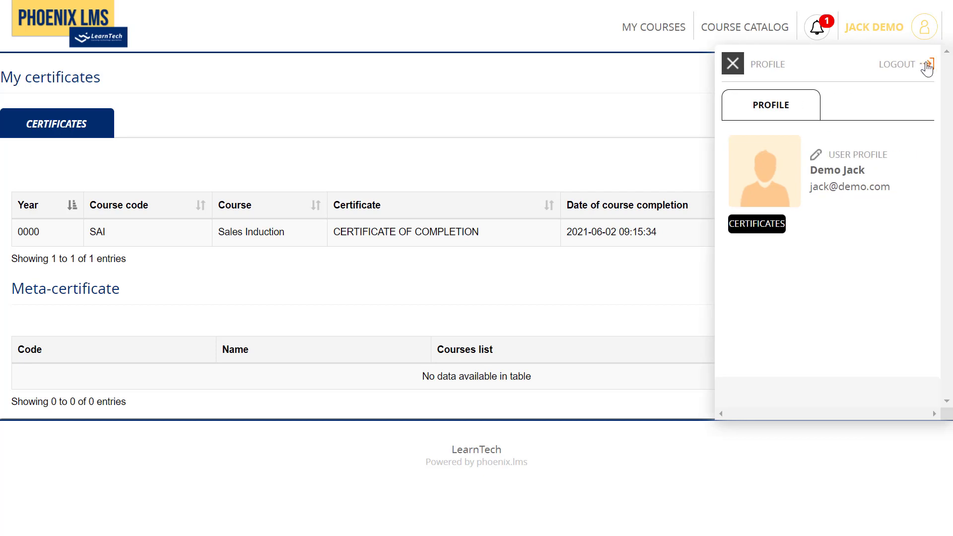